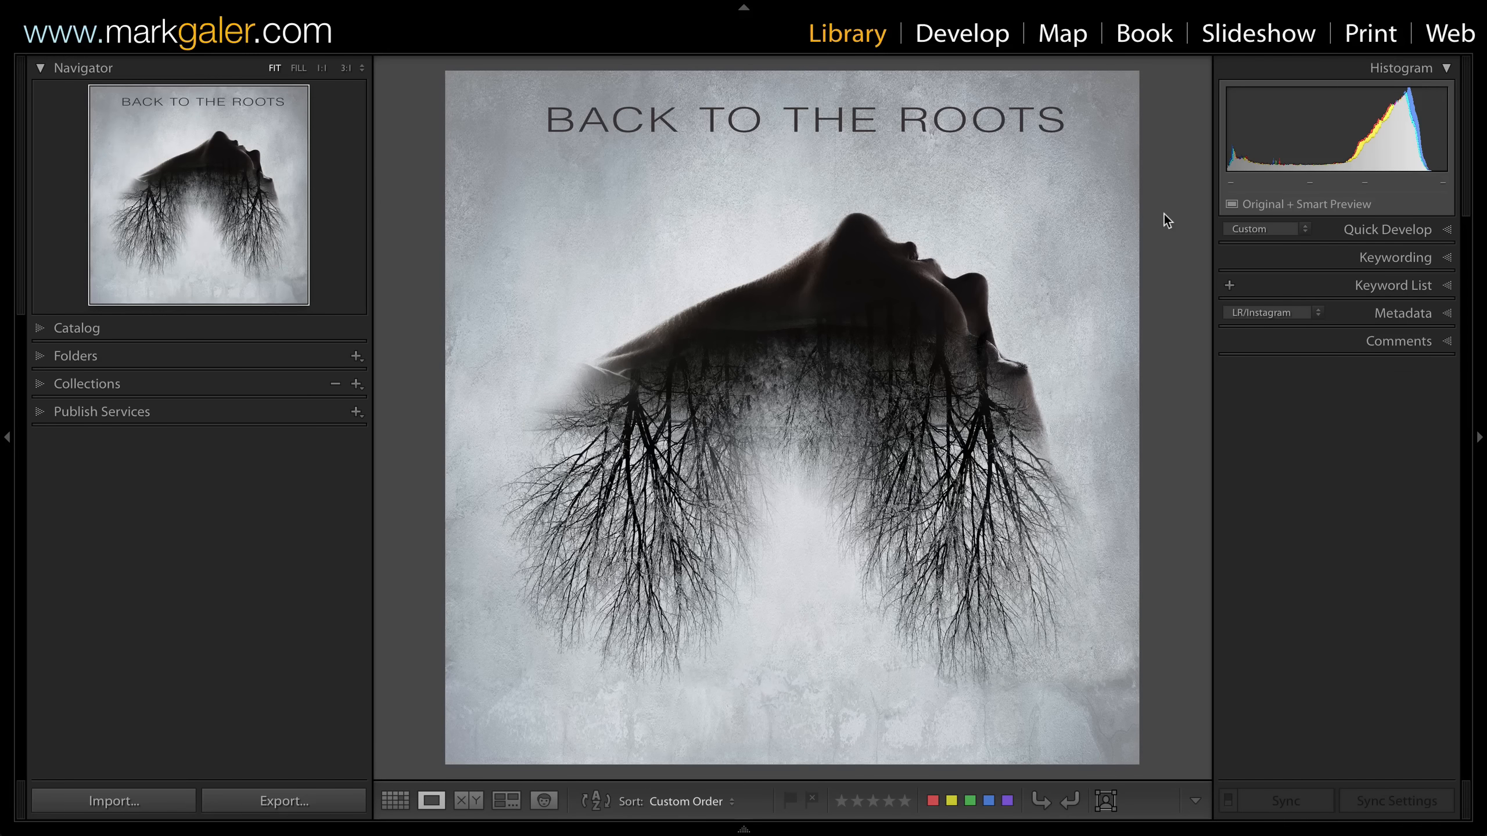
Step from the finished composite to the original upward-looking portrait in Loupe view.
key("Right")
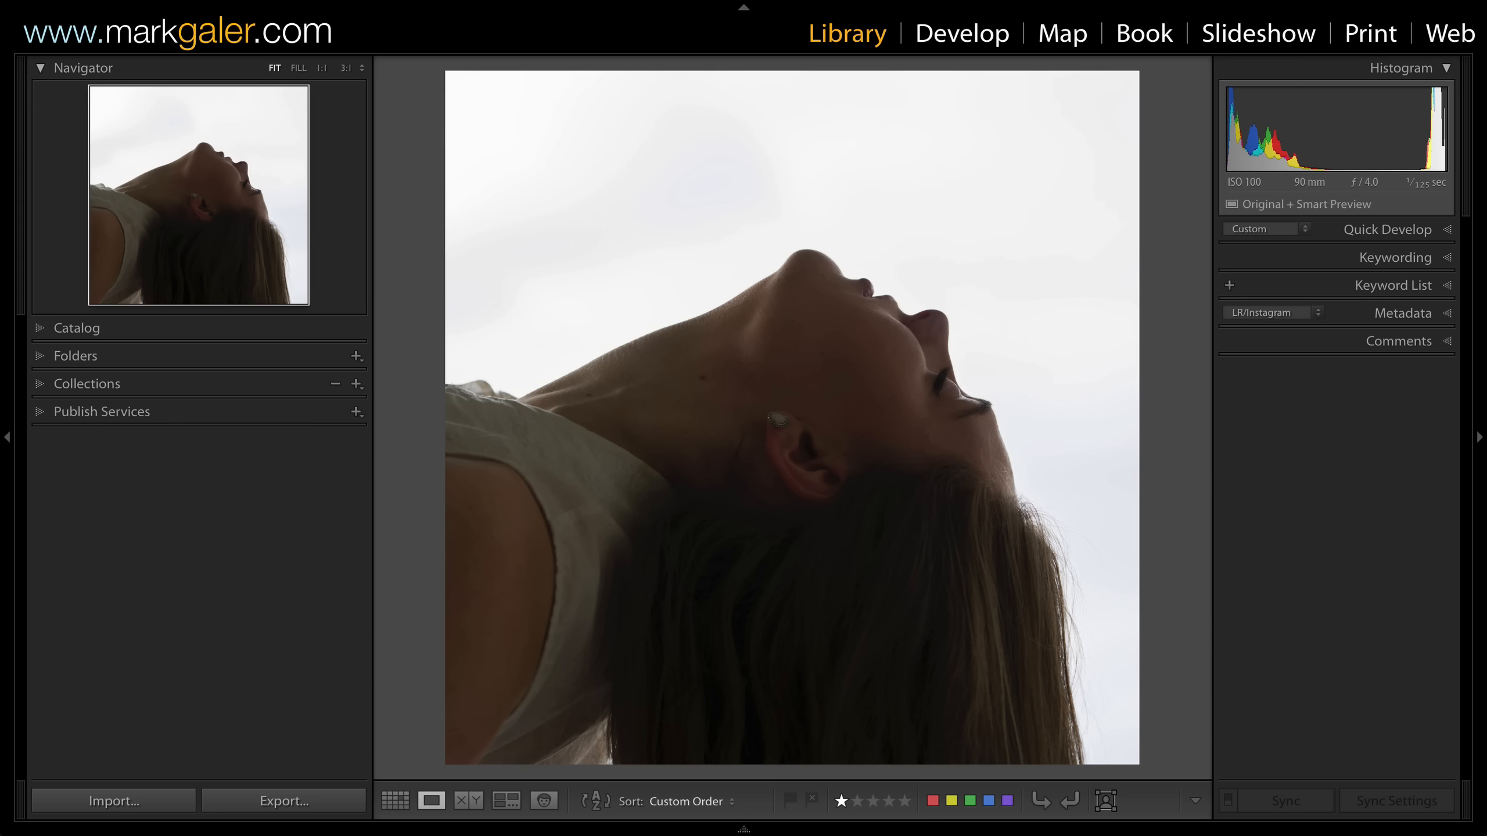
Review the silhouette portrait's Graduated Filter settings in Develop, then move on to the tree landscape.
key("Right")
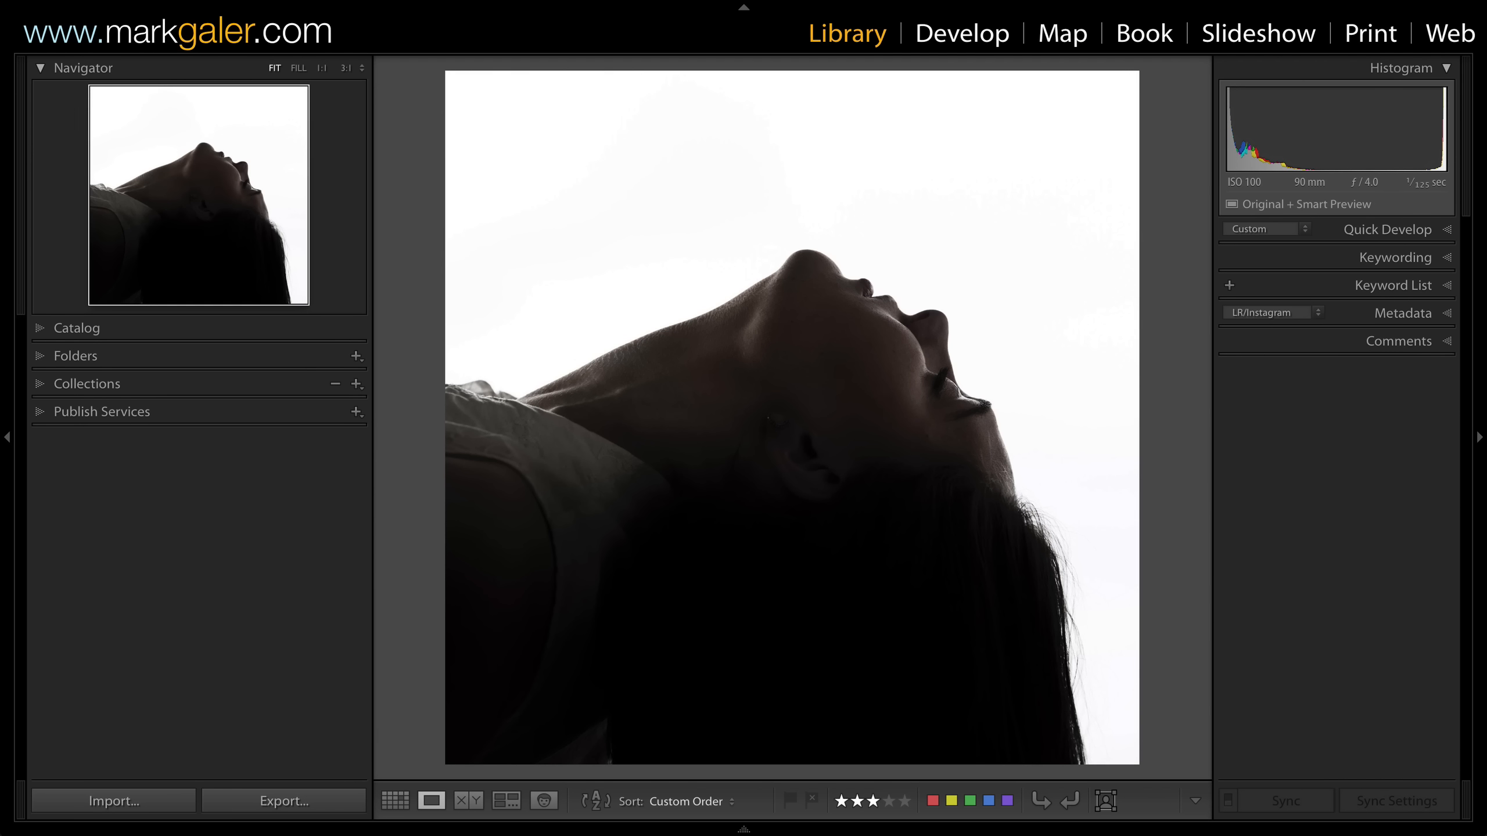
key("d")
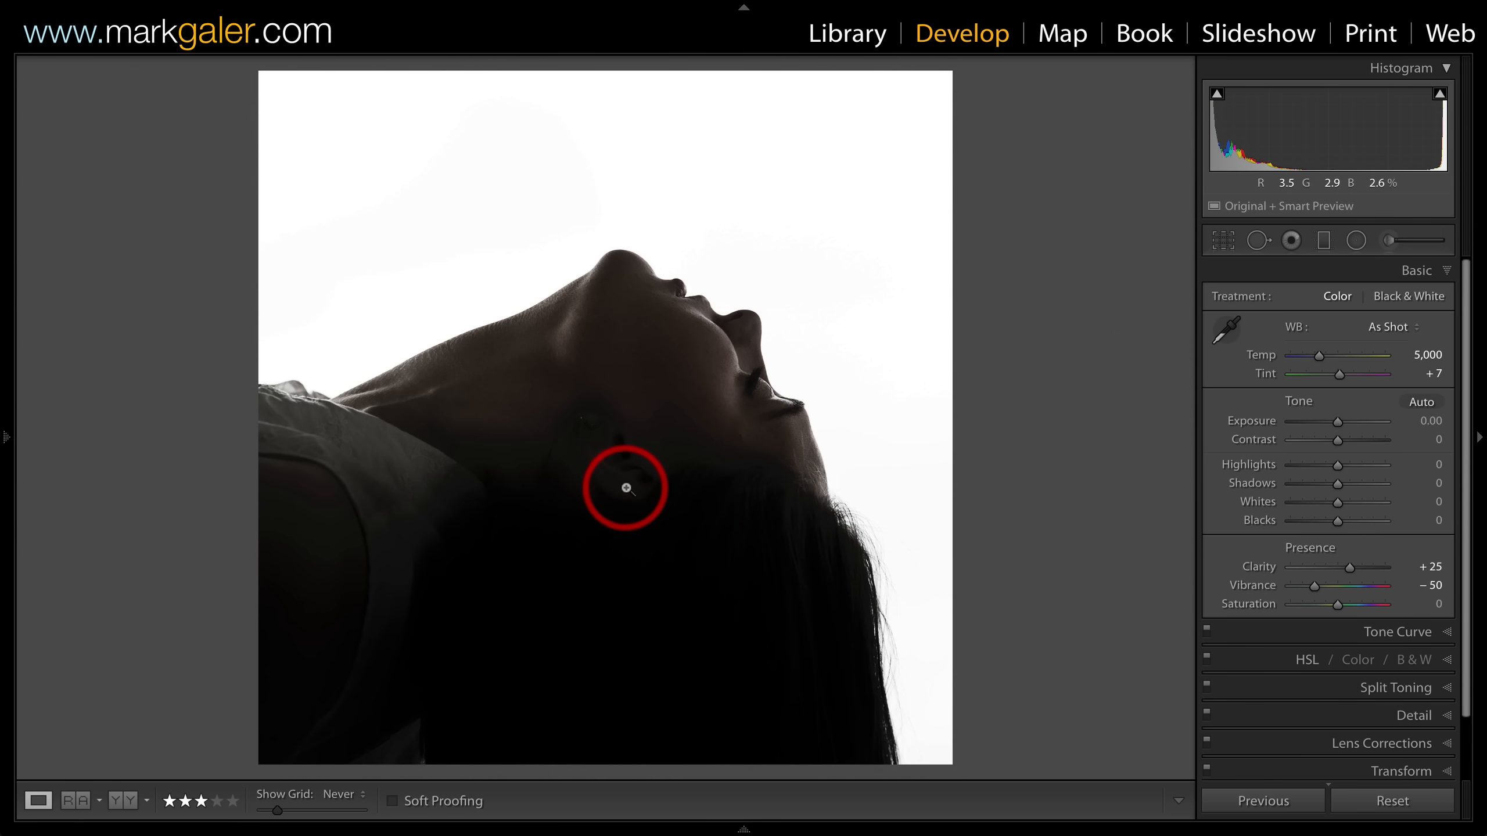
left_click(1324, 241)
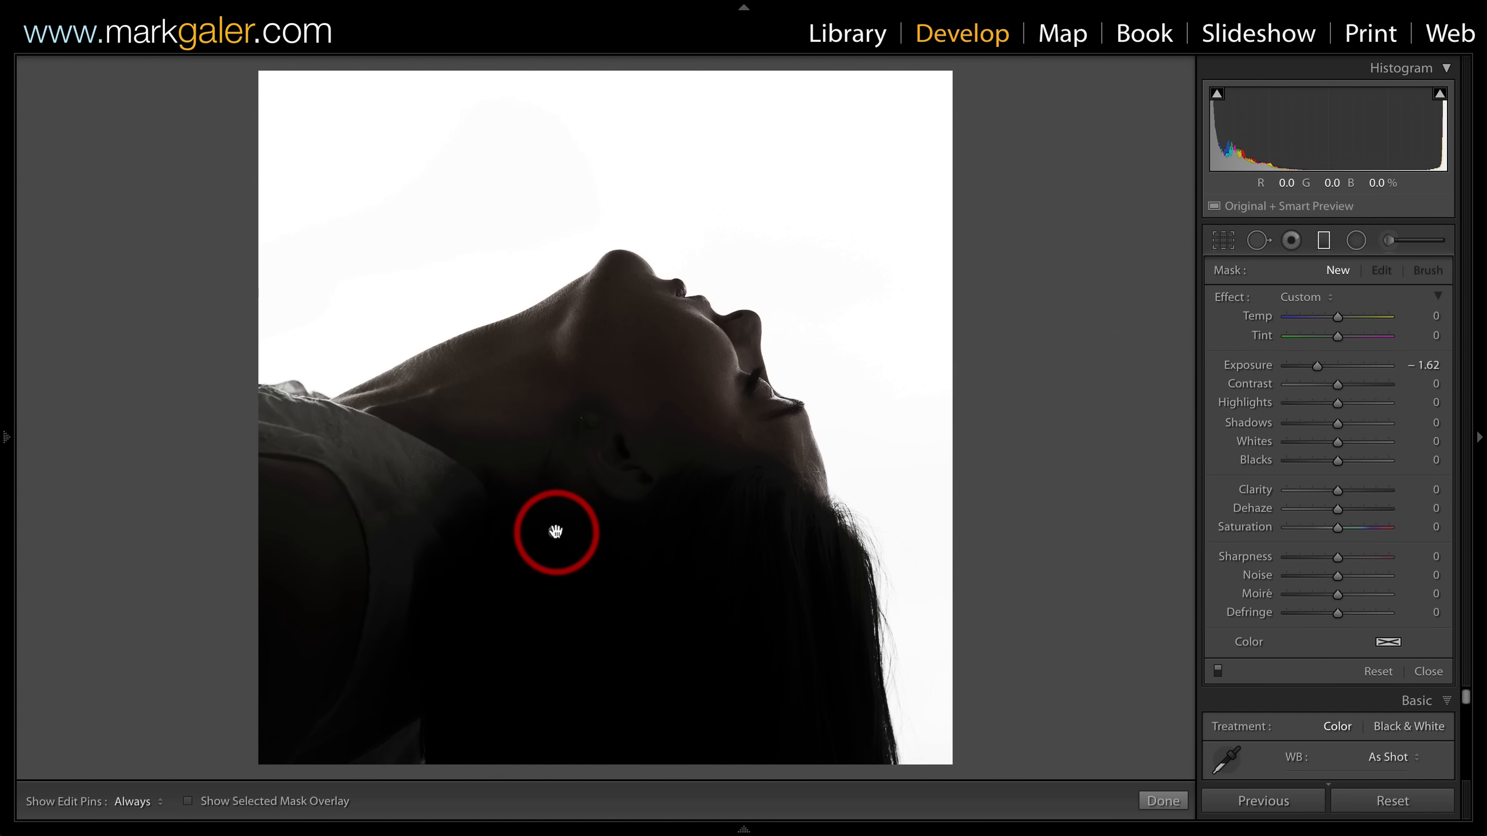
left_click(554, 532)
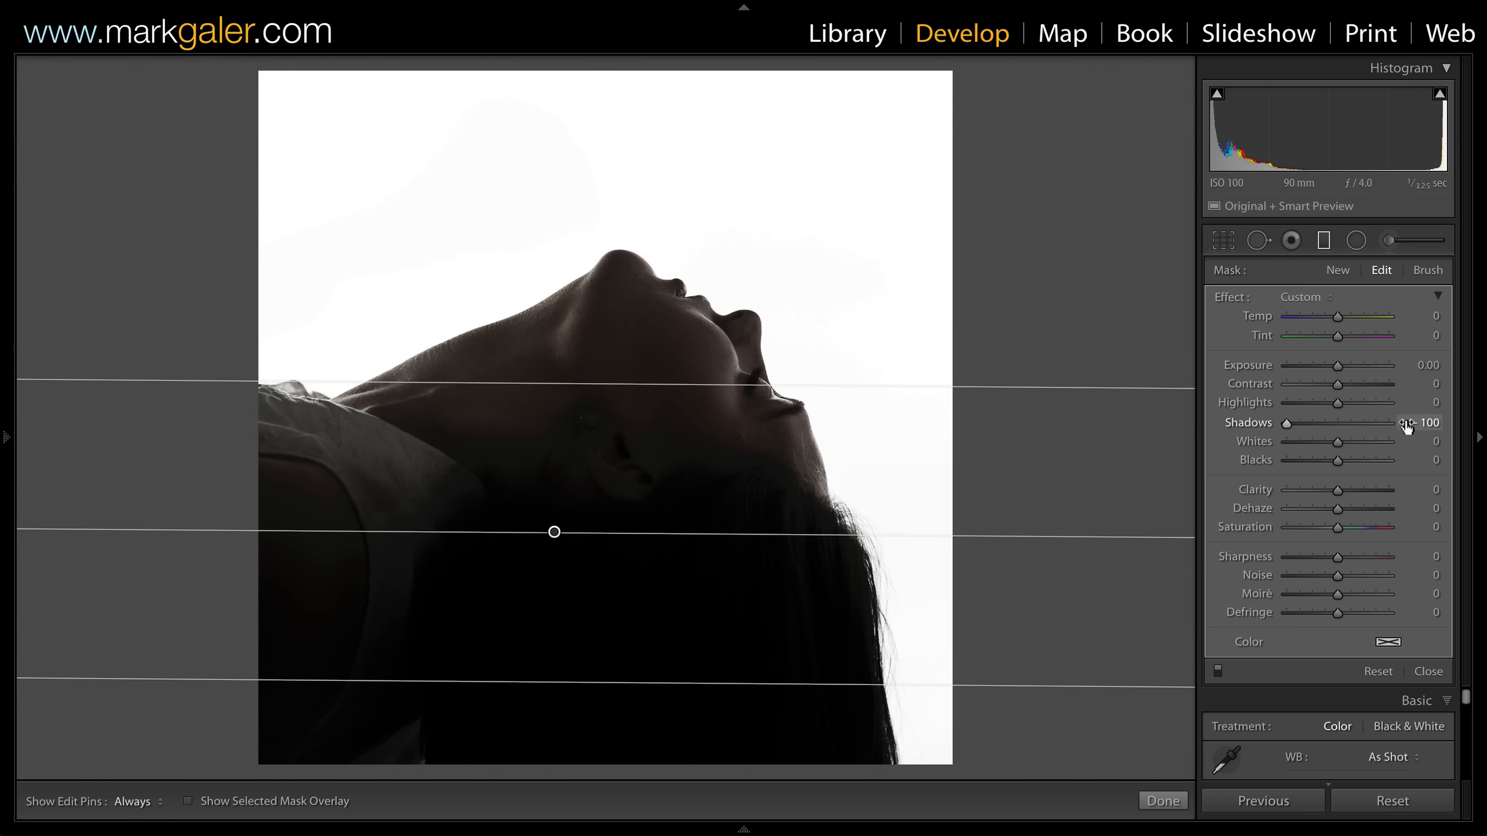
left_click(1325, 240)
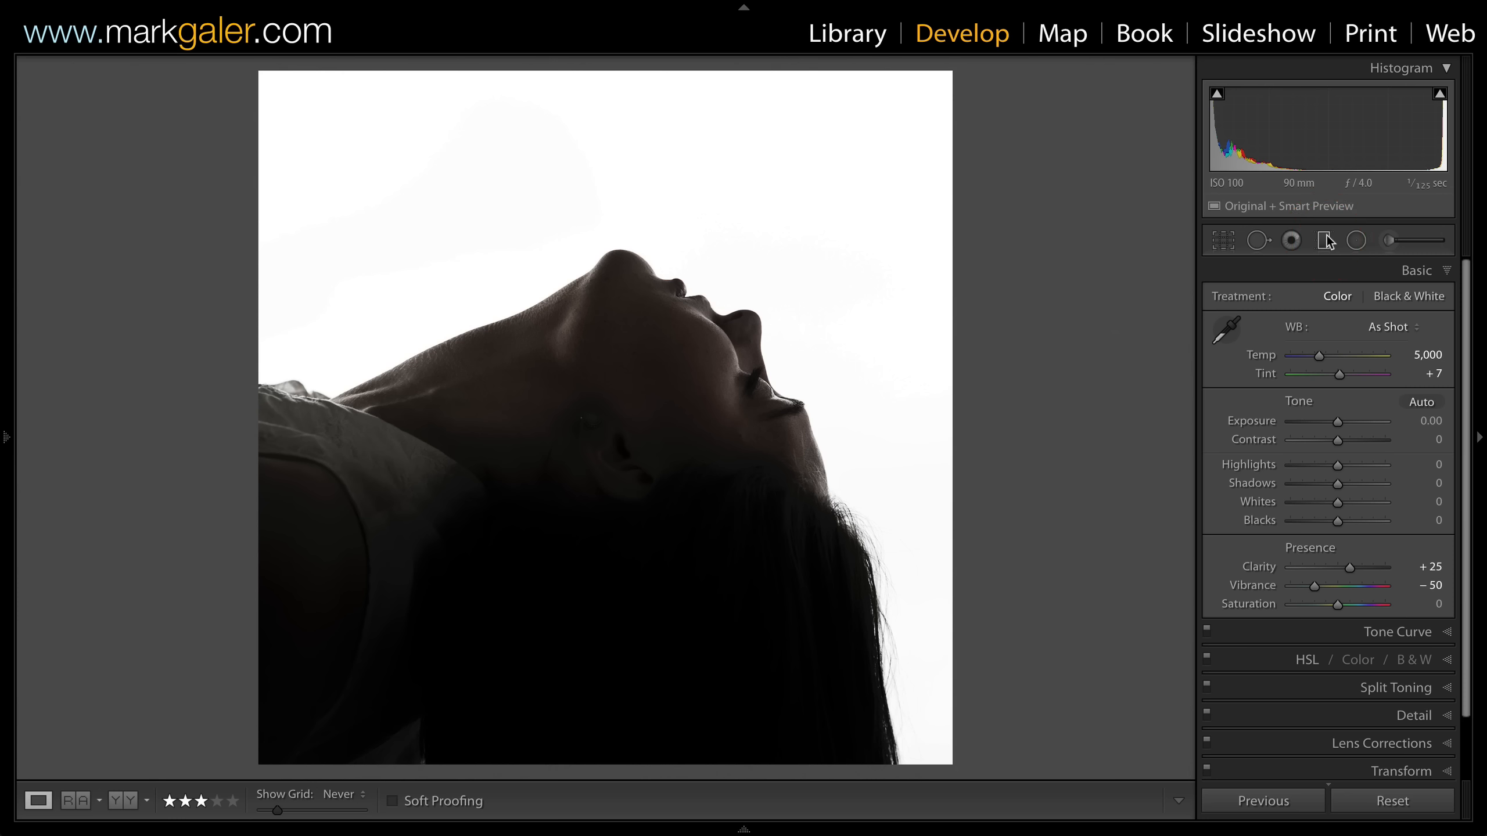
key("Right")
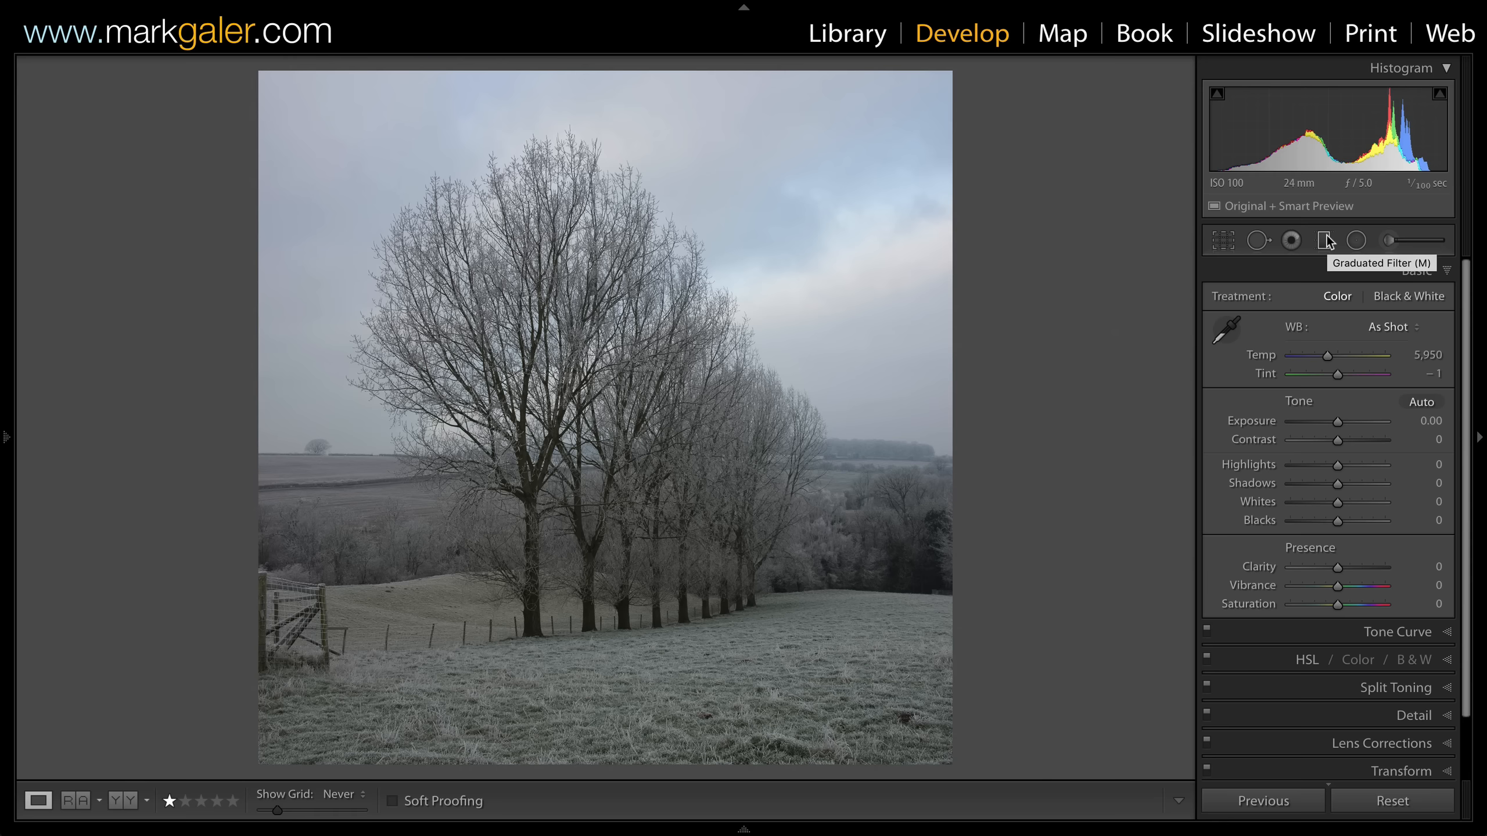
Show the high-contrast black-and-white tree virtual copy in Develop.
key("Right")
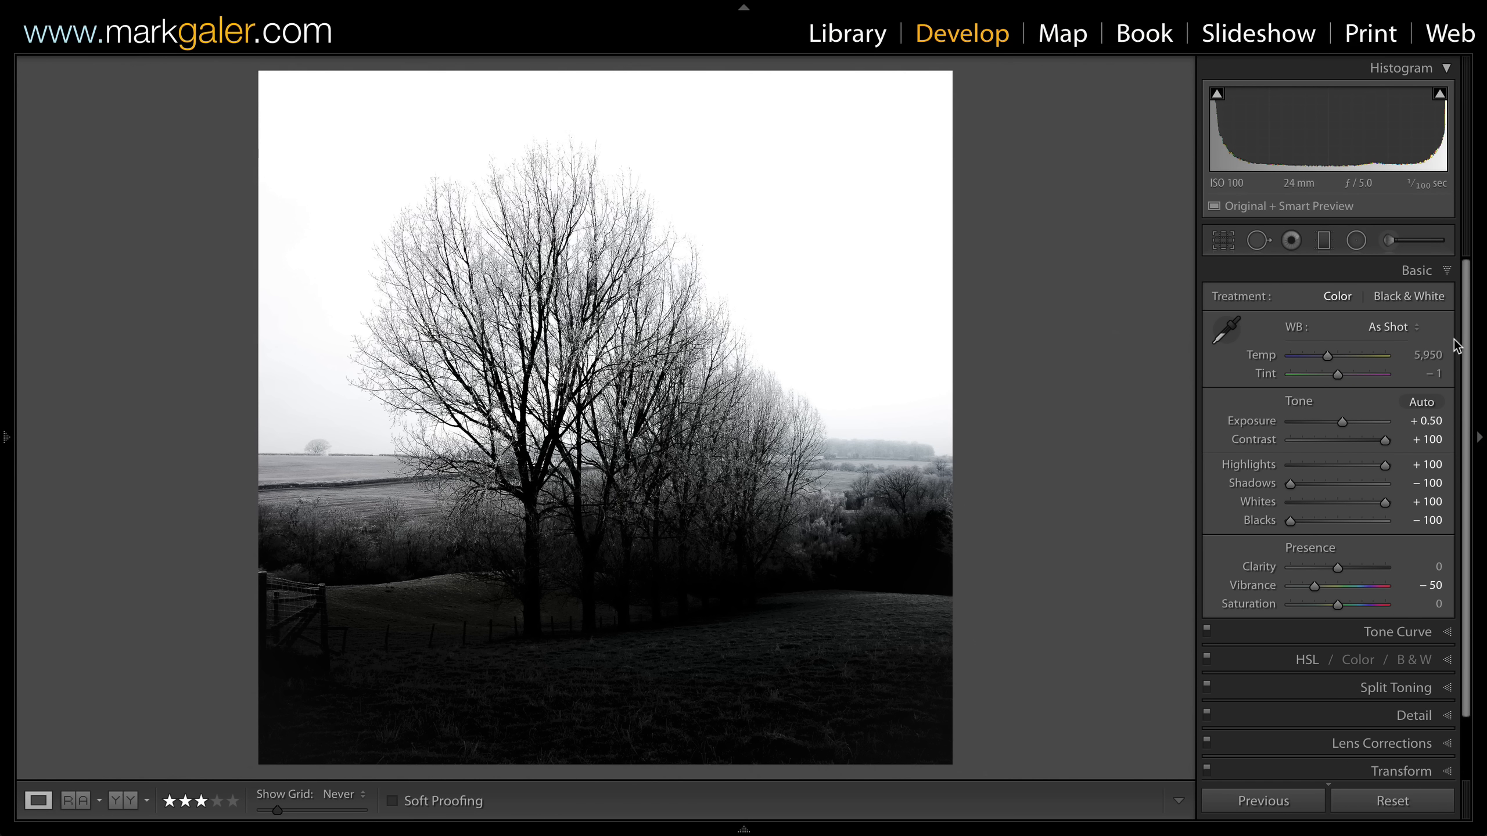
Select the silhouette and tree edits in the grid and open them as layers in Photoshop.
key("g")
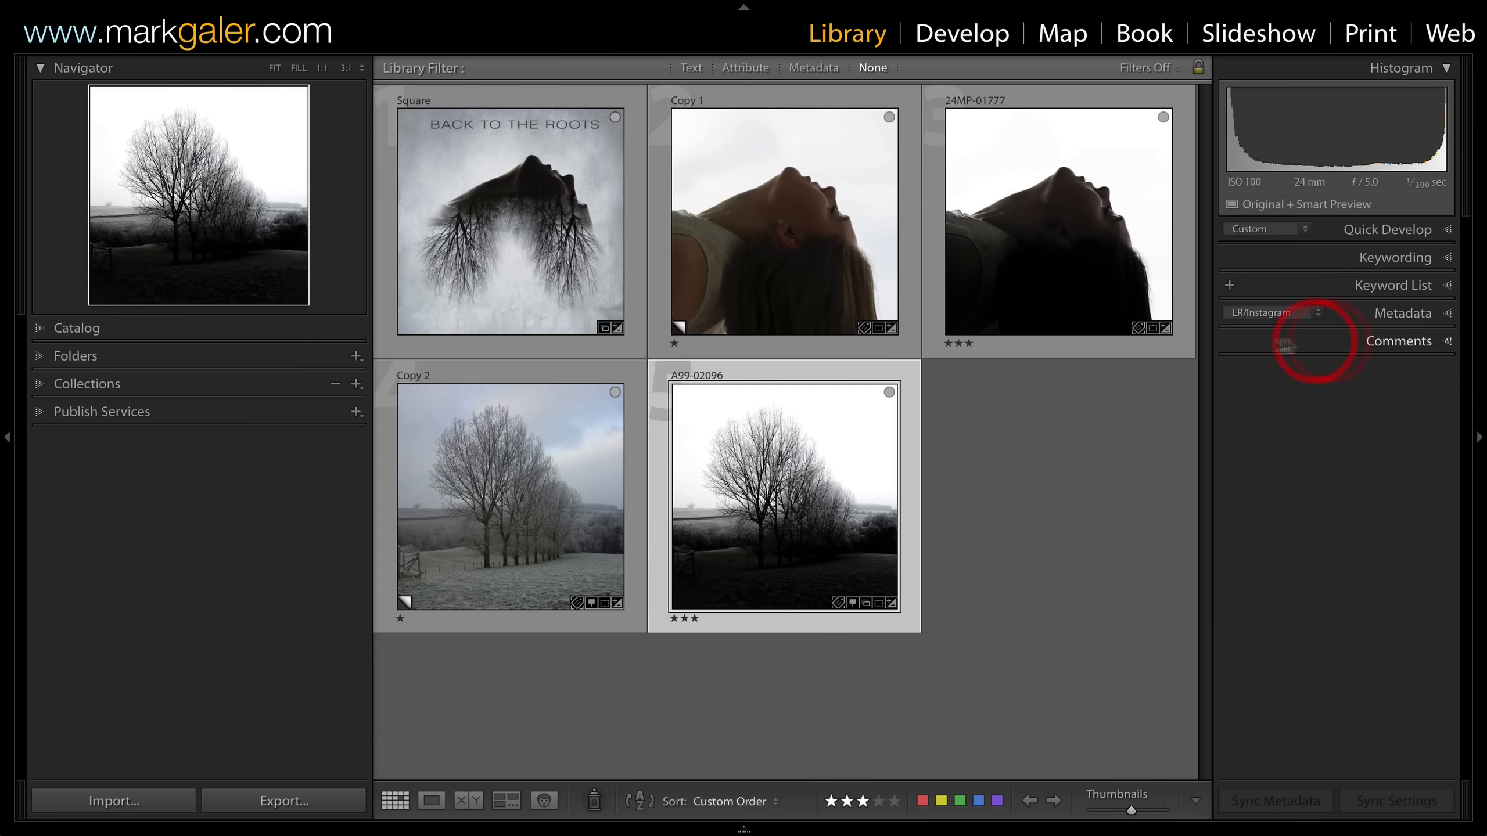
left_click(998, 352)
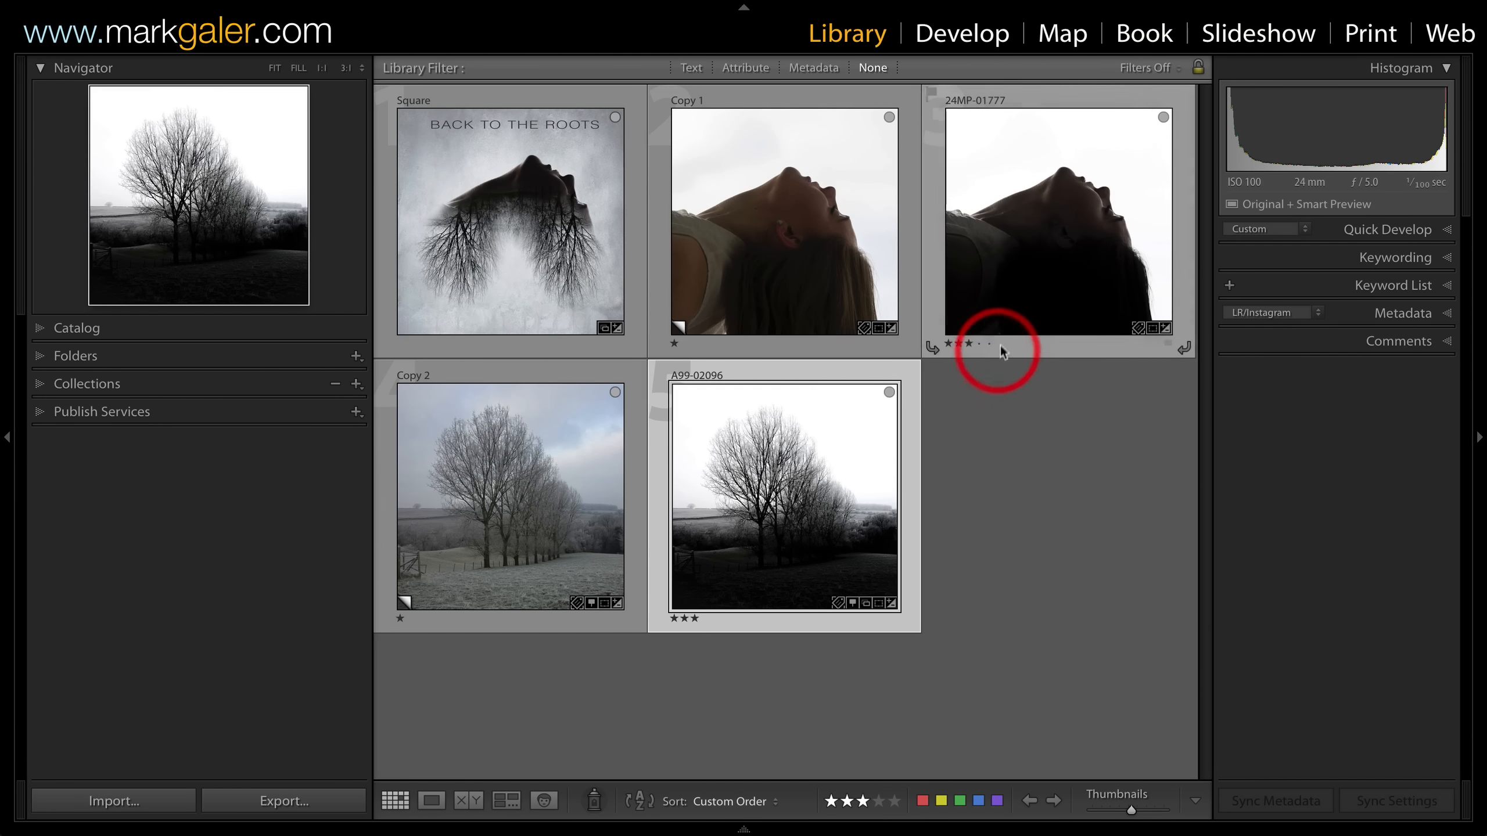
left_click(1042, 260, "super")
left_click(975, 171)
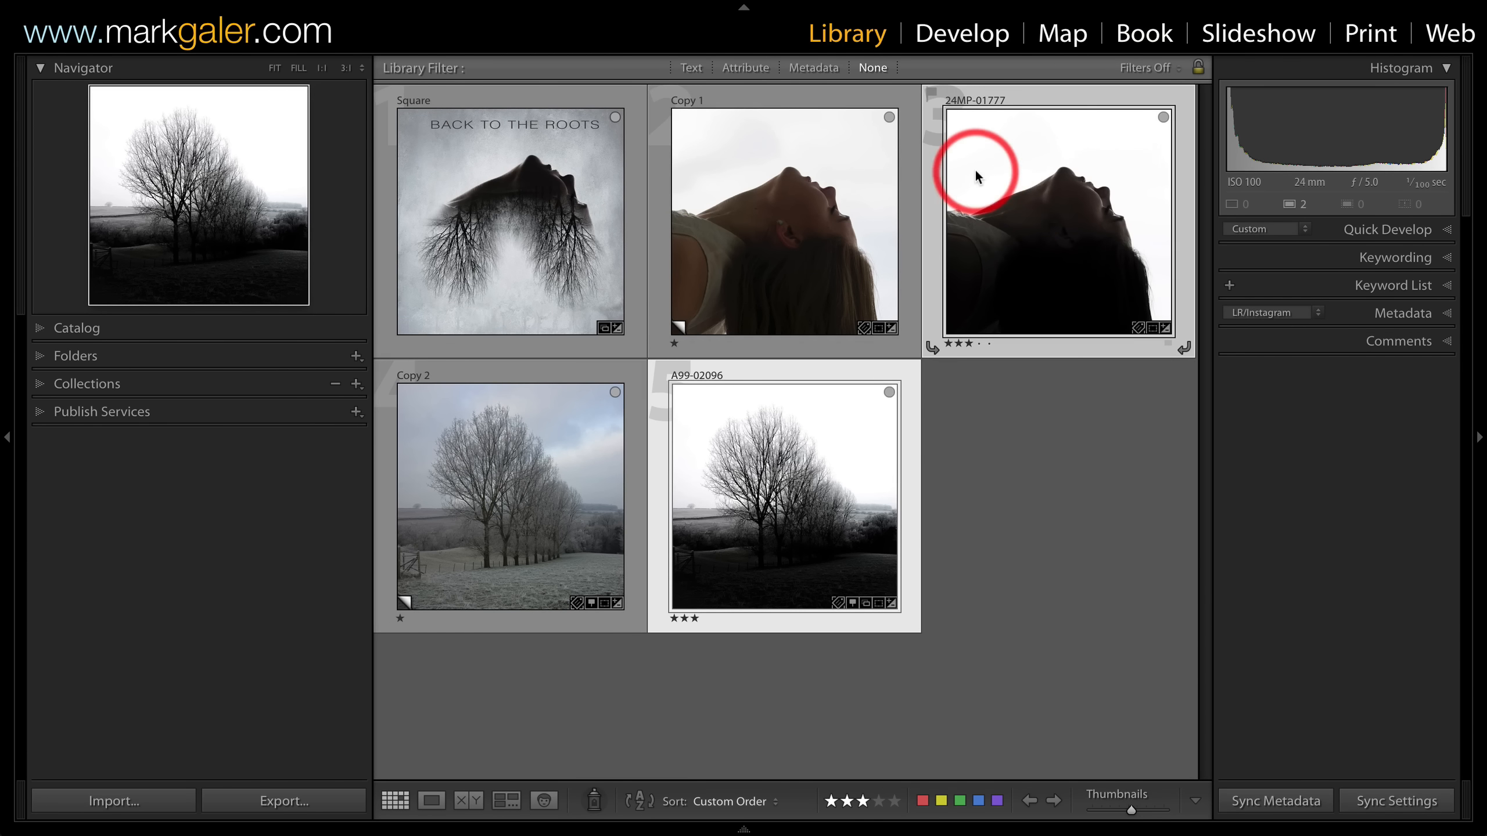
right_click(987, 173)
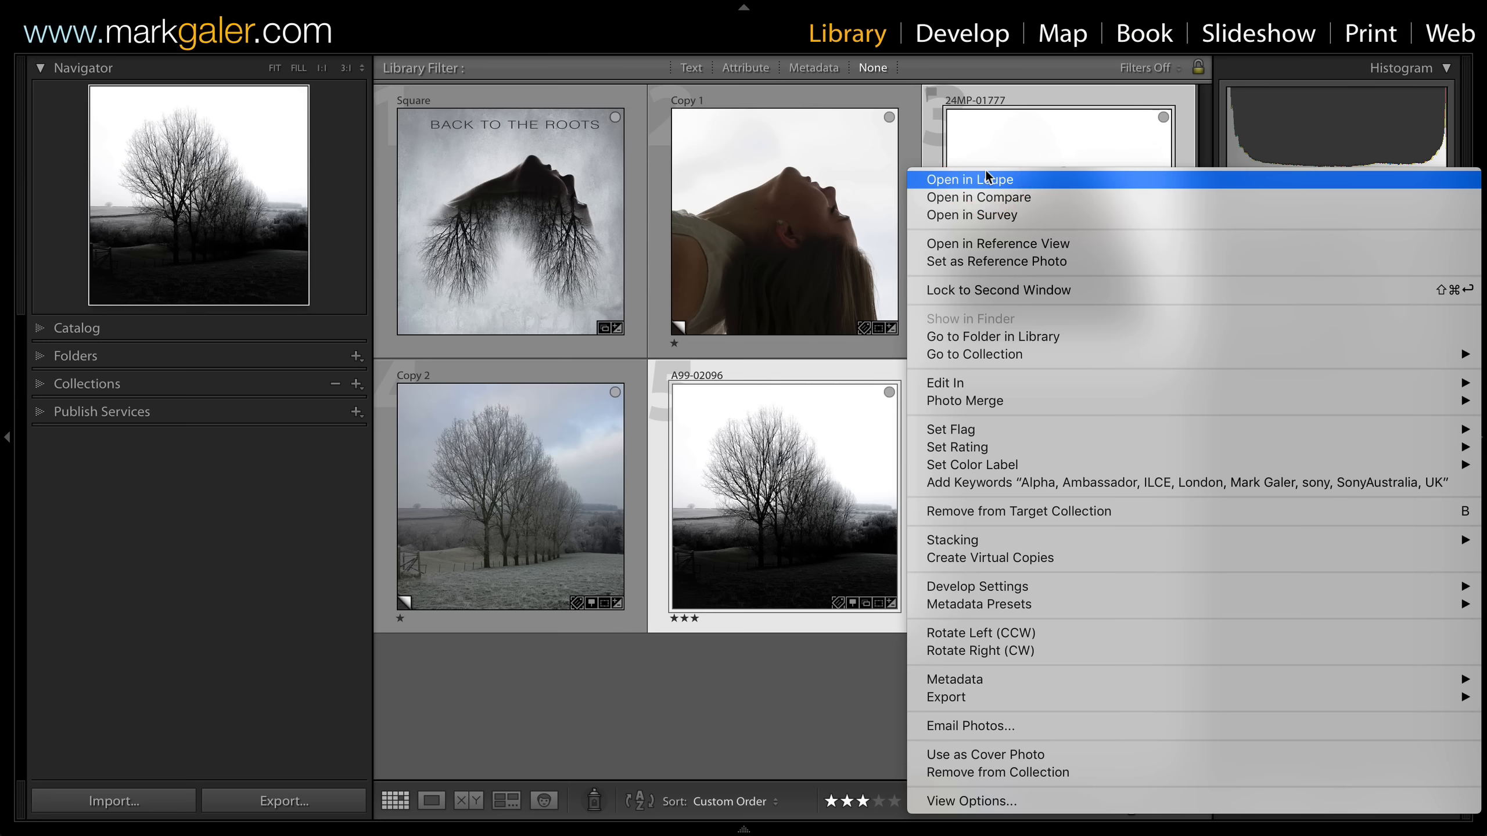
left_click(948, 384)
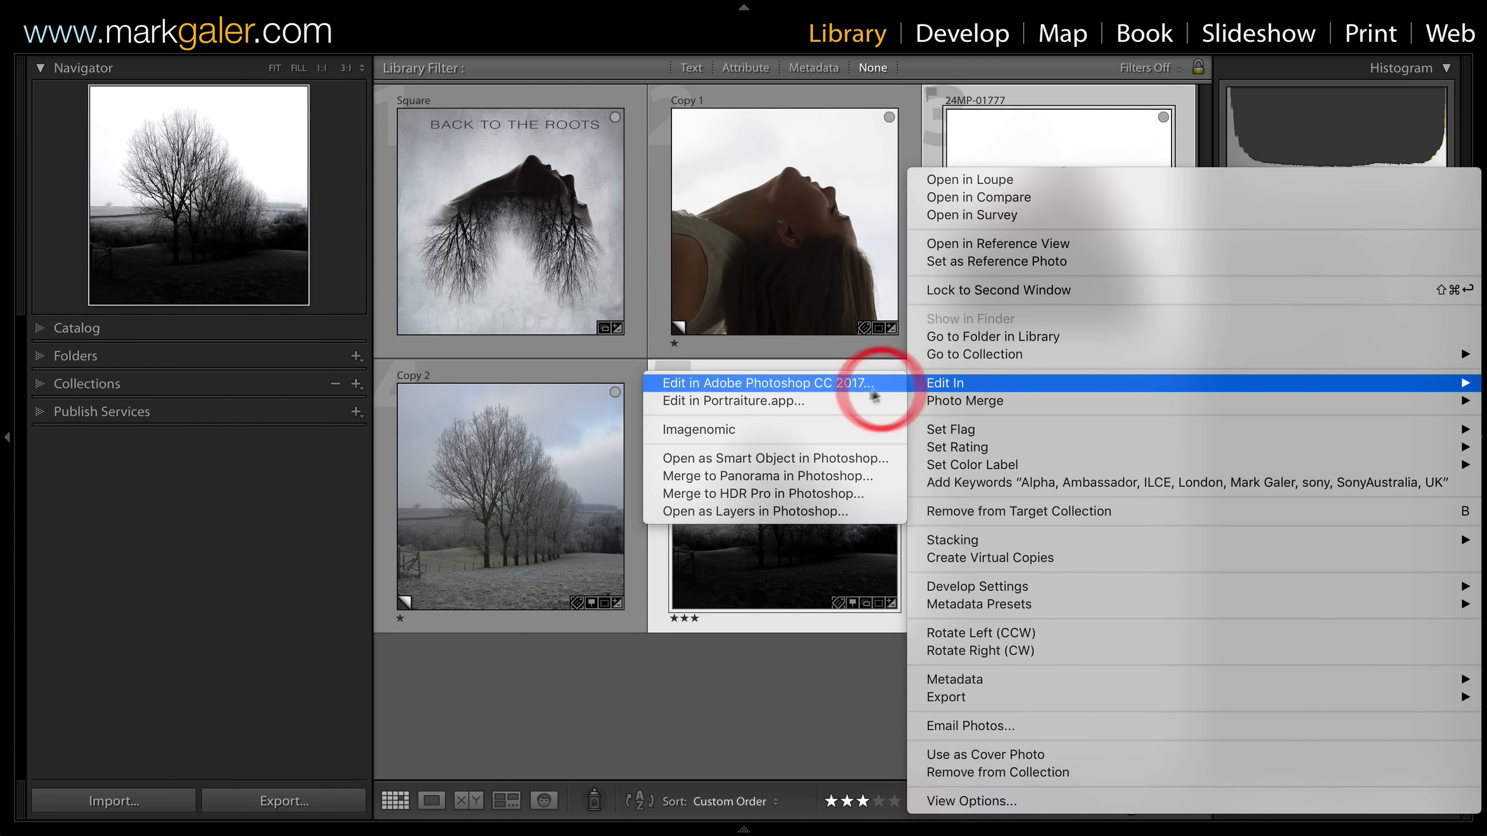
left_click(751, 511)
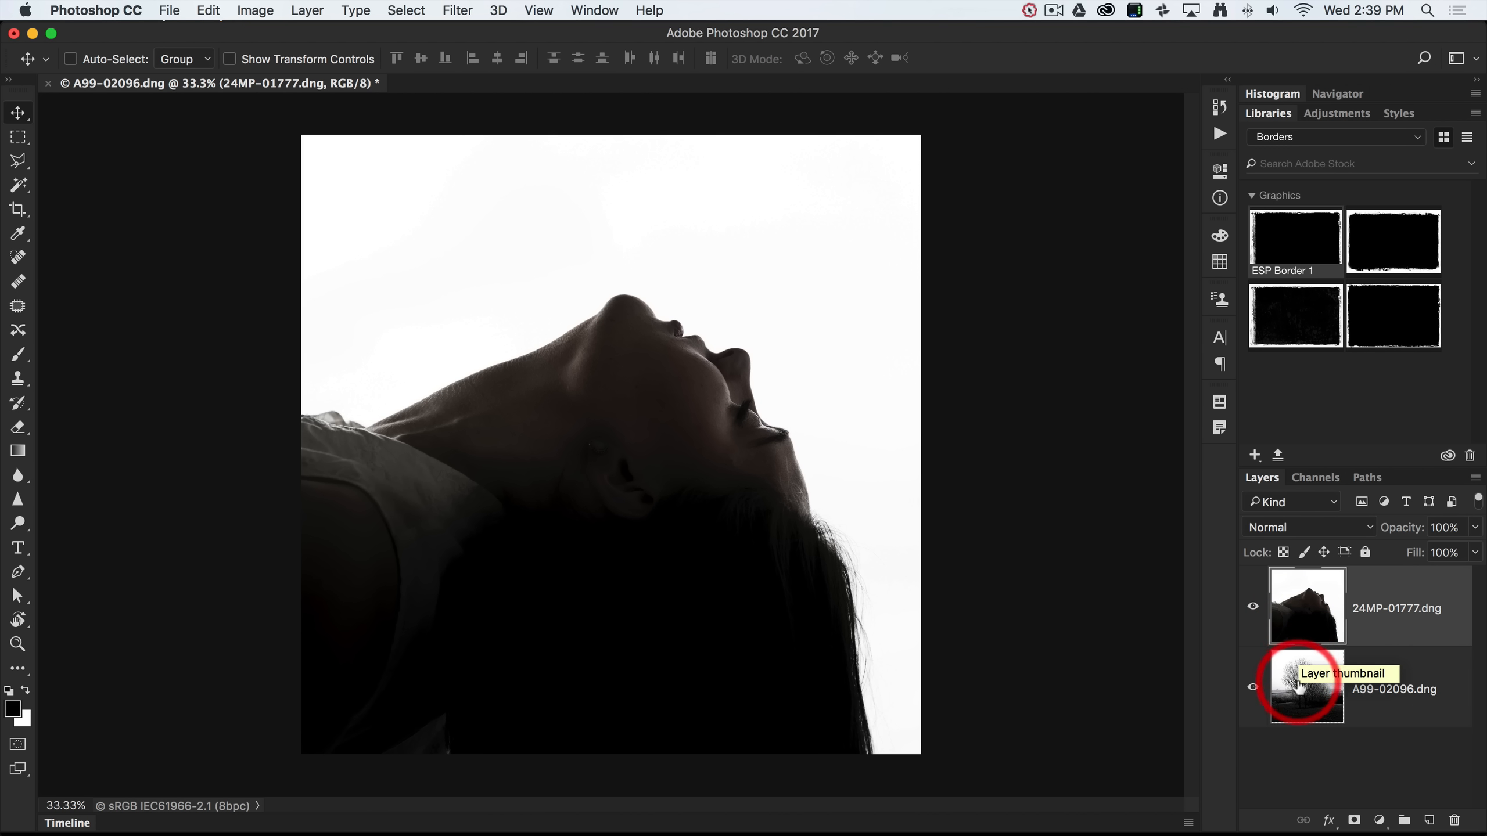
Move the A99-02096 tree layer above the silhouette and set its blend mode to Screen.
left_click_drag(1297, 693, 1293, 610)
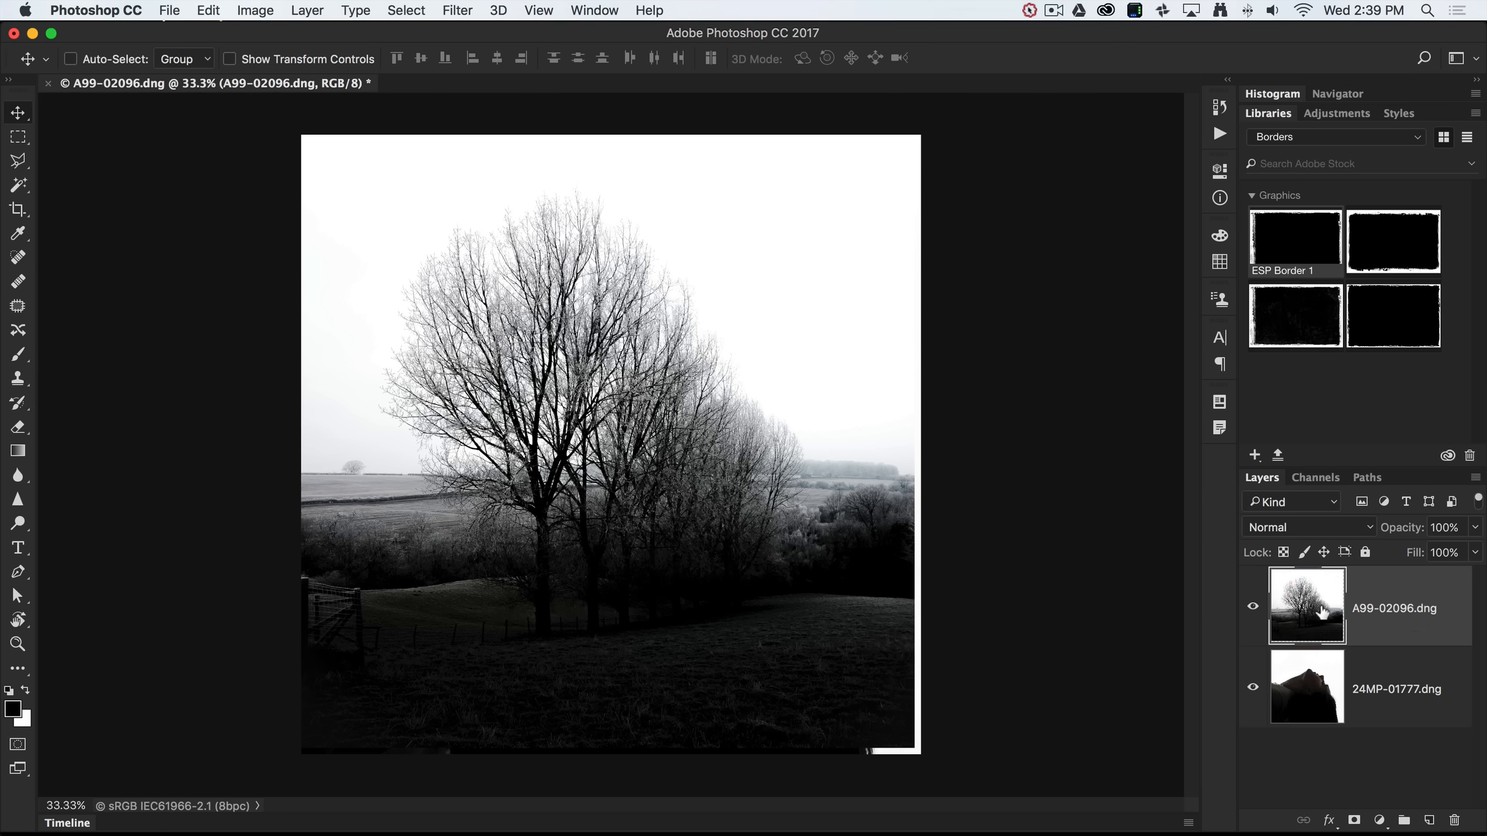
left_click(1349, 528)
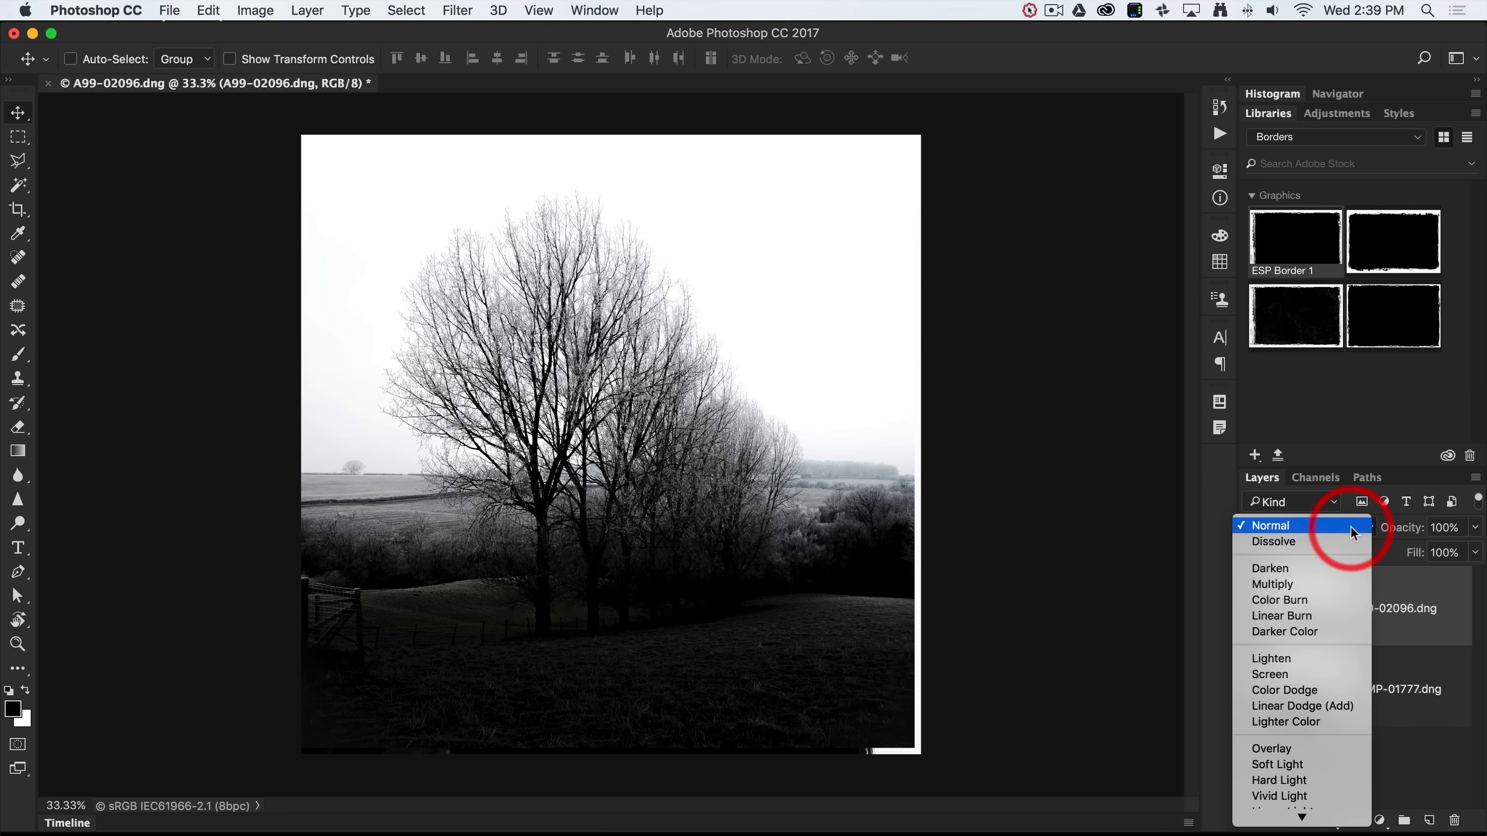
left_click(1283, 675)
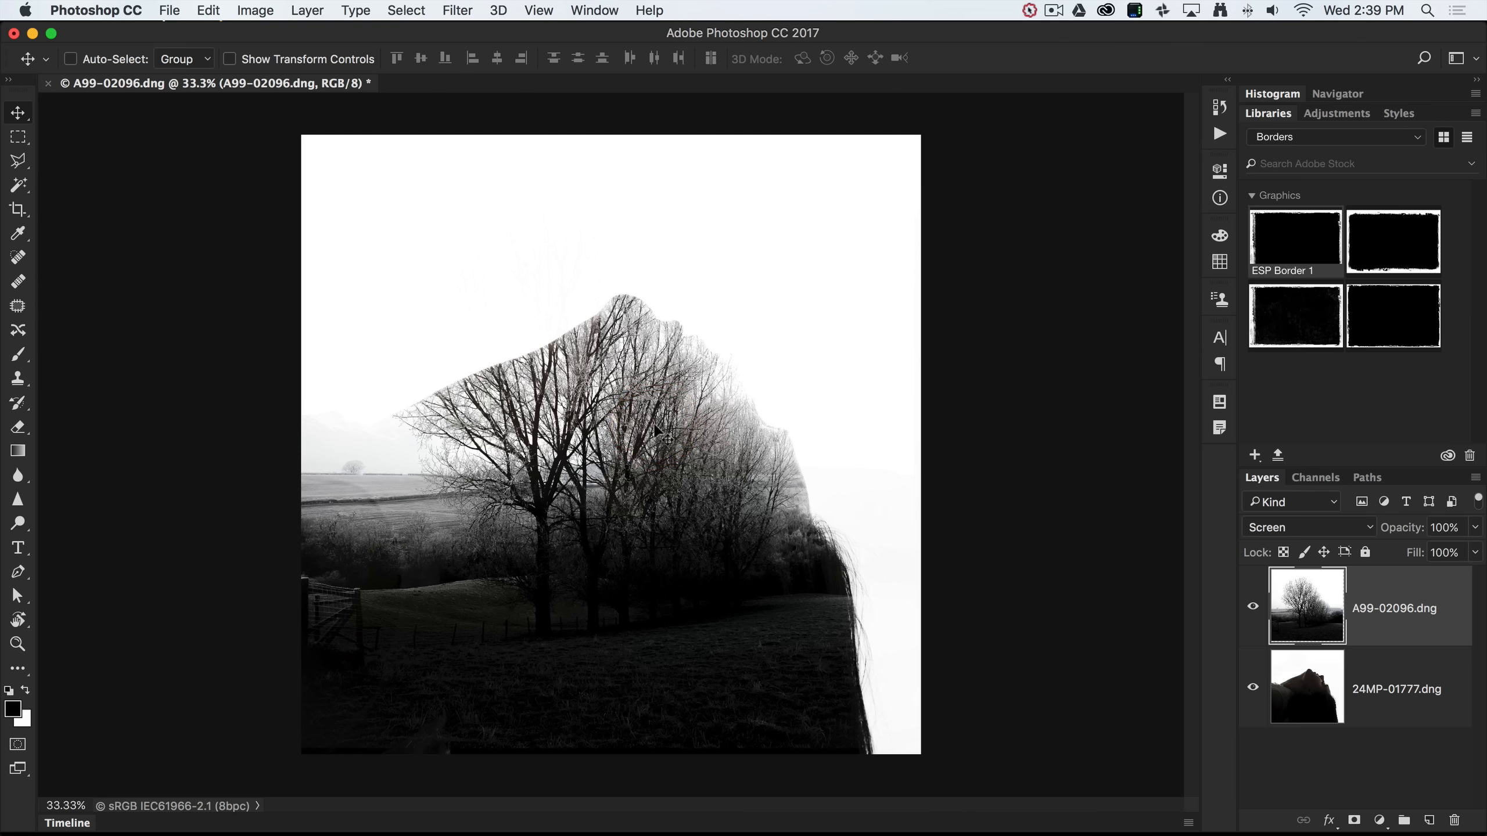
Convert the tree layer to a smart object.
right_click(1370, 620)
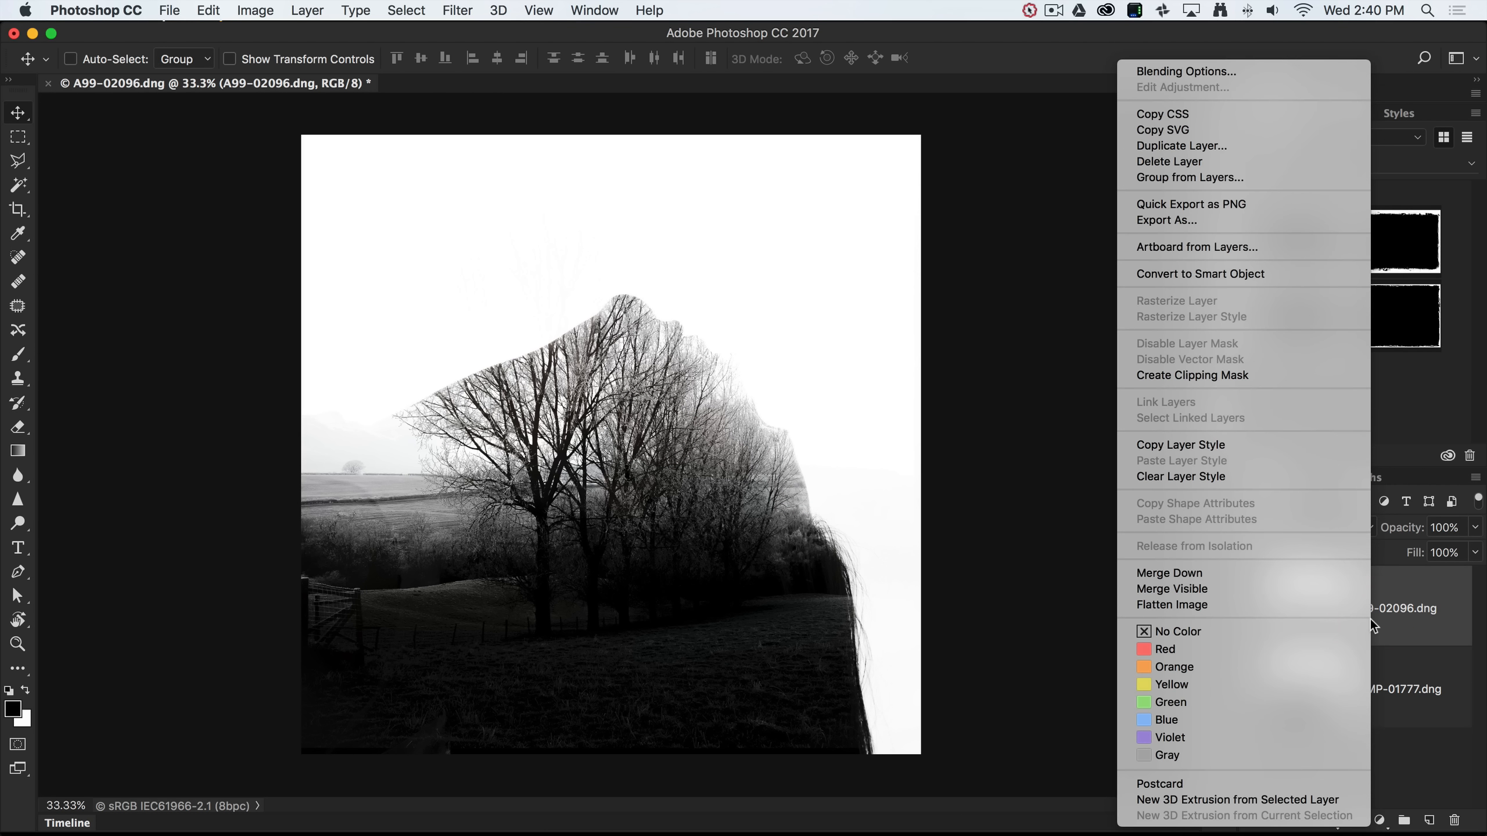
left_click(1220, 277)
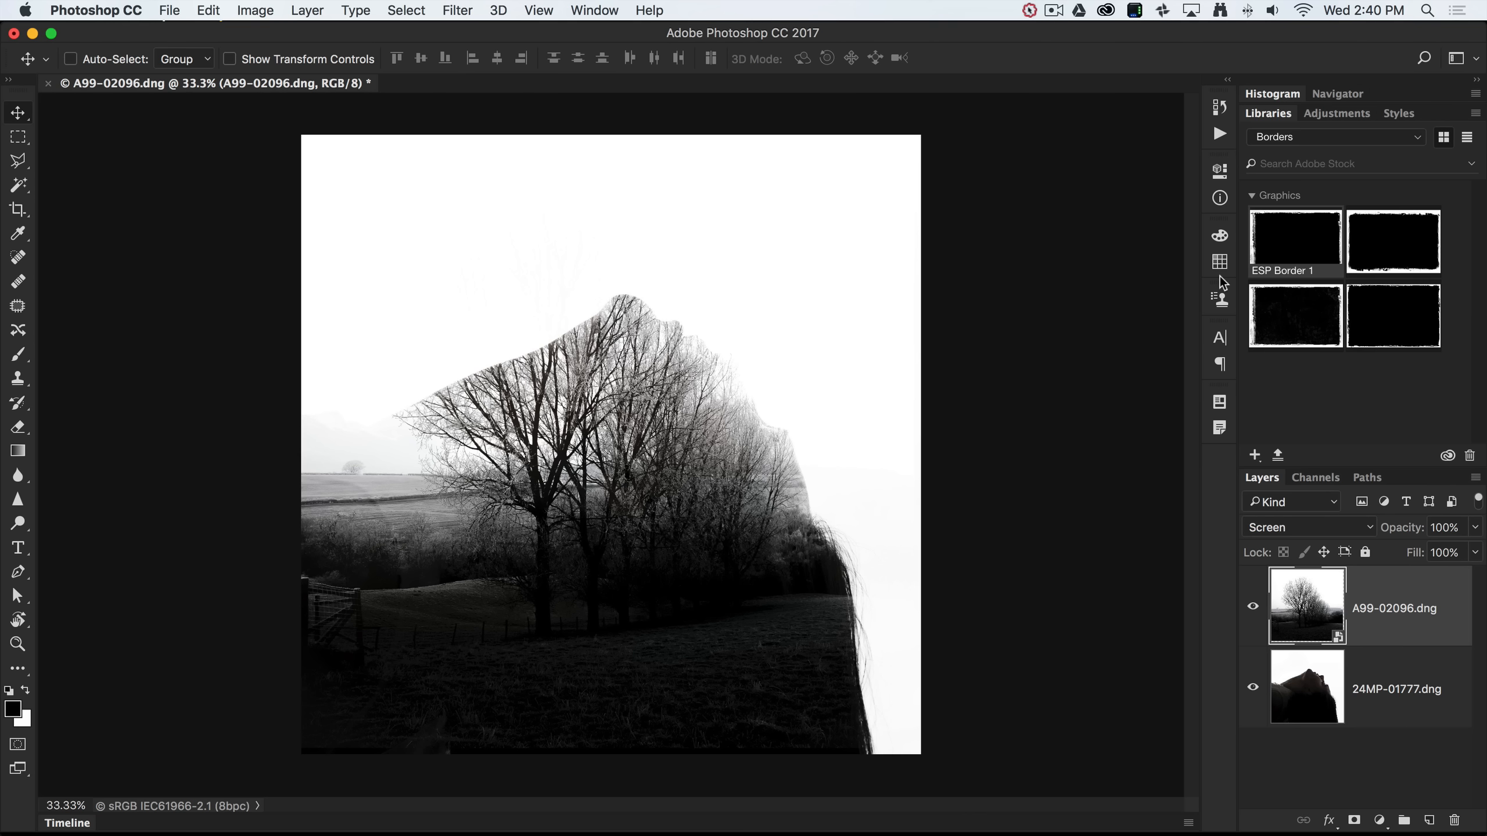
key("super+t")
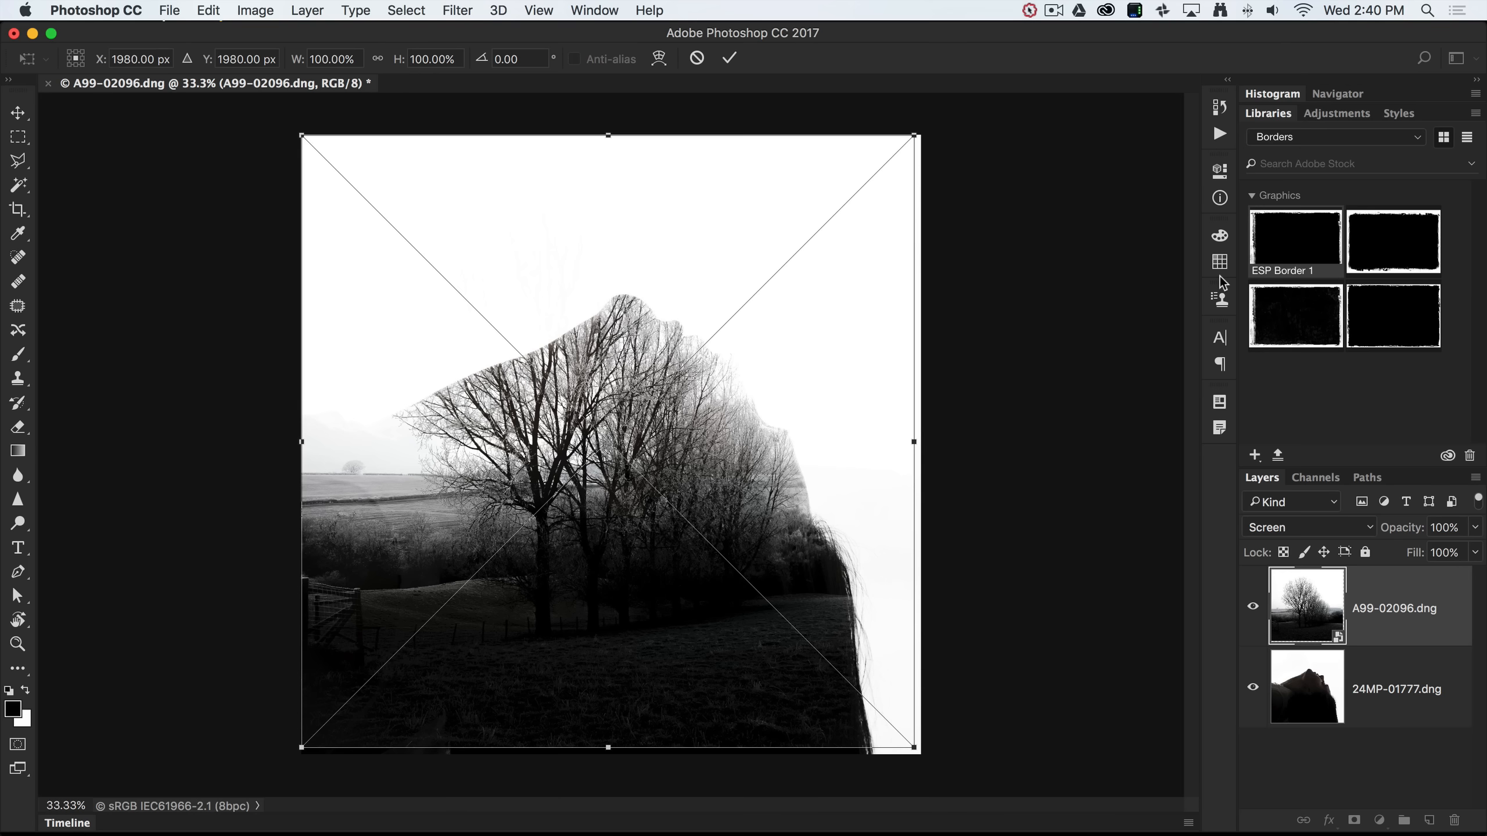
Flip the tree layer vertically, nudge it slightly lower, and commit the transform.
right_click(583, 388)
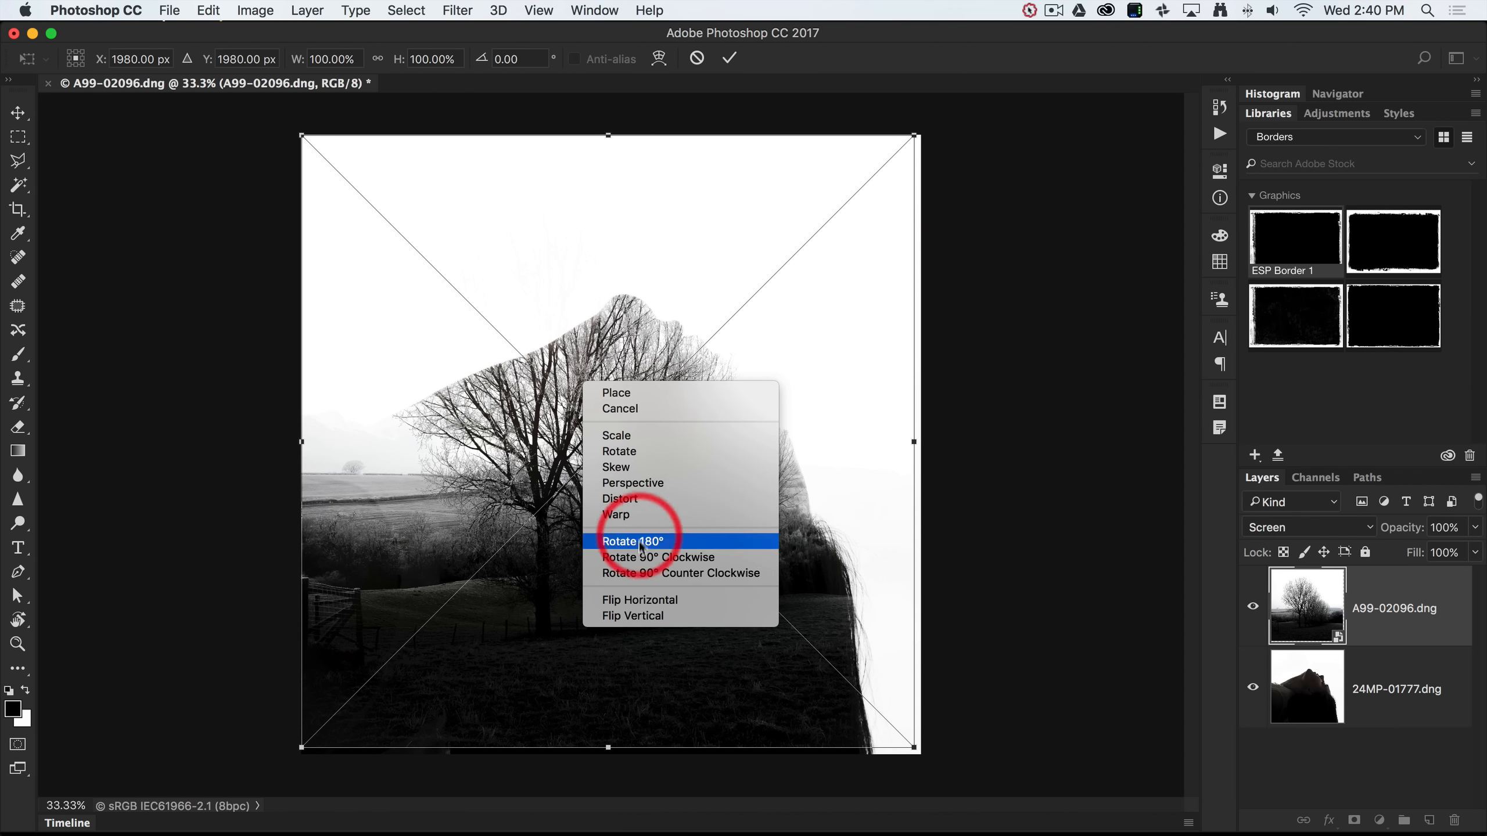
left_click(631, 615)
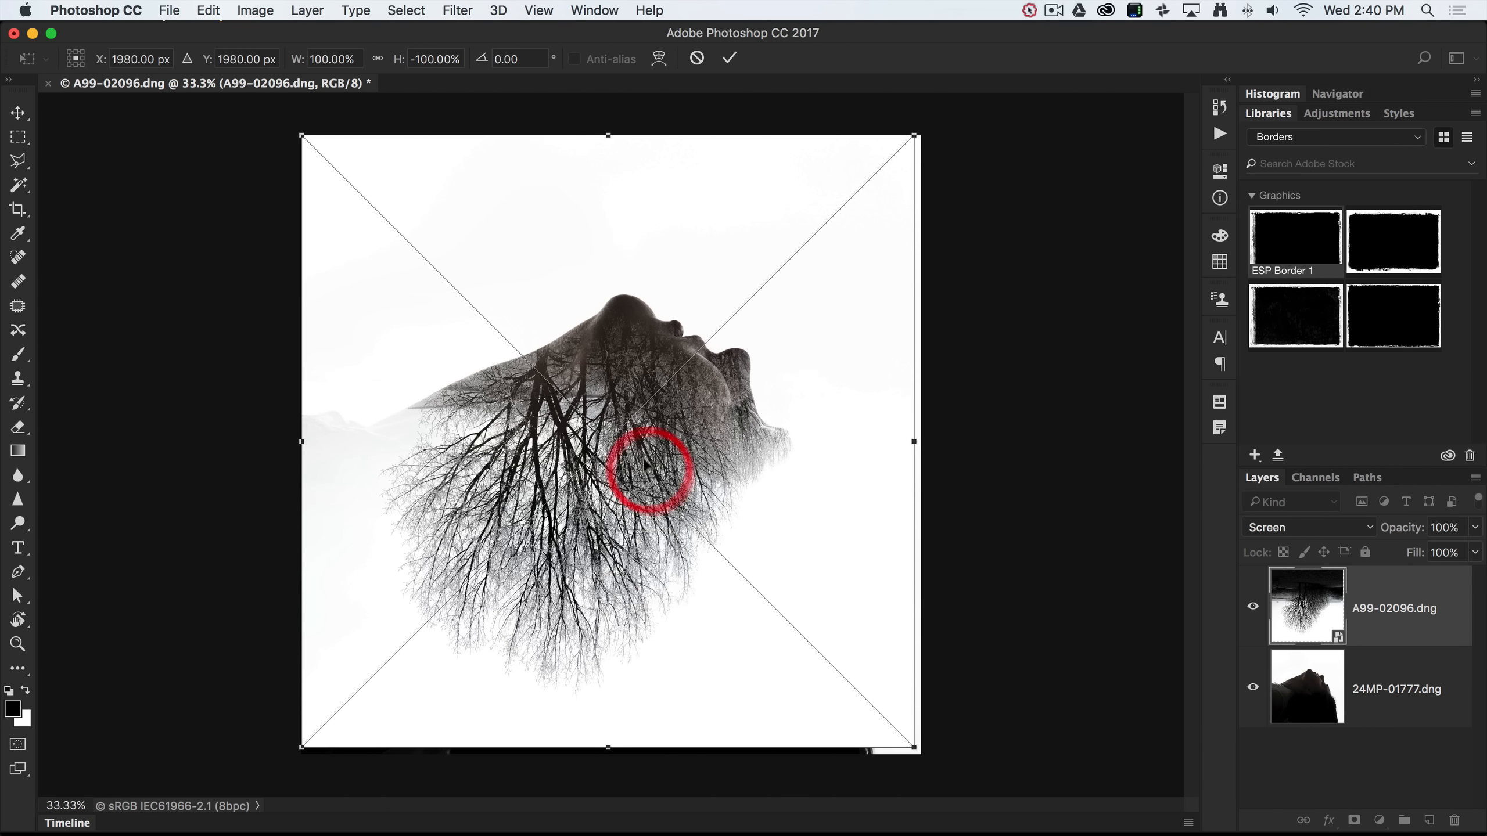
left_click_drag(600, 394, 604, 426)
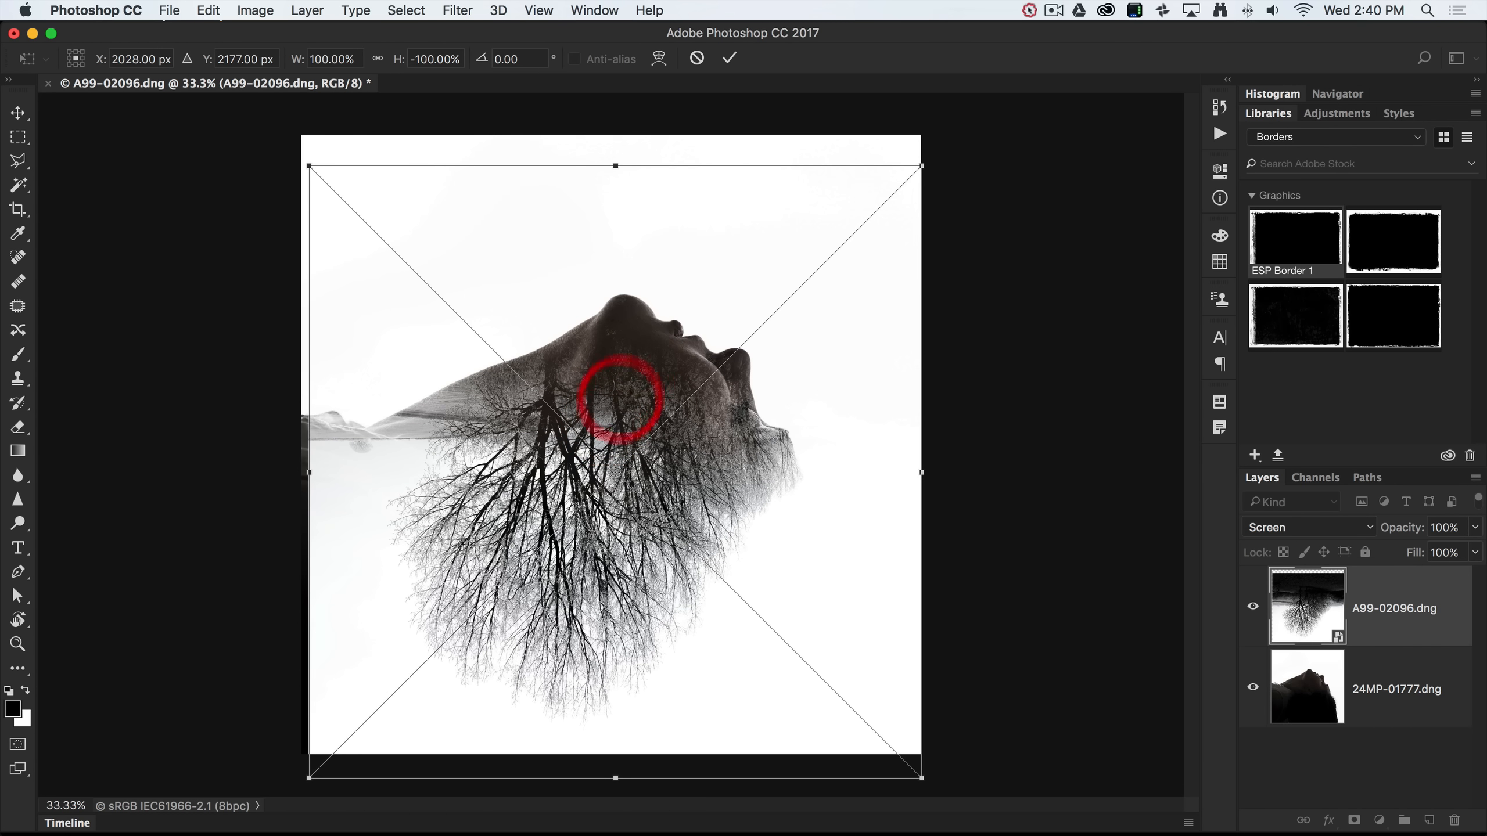
left_click(729, 58)
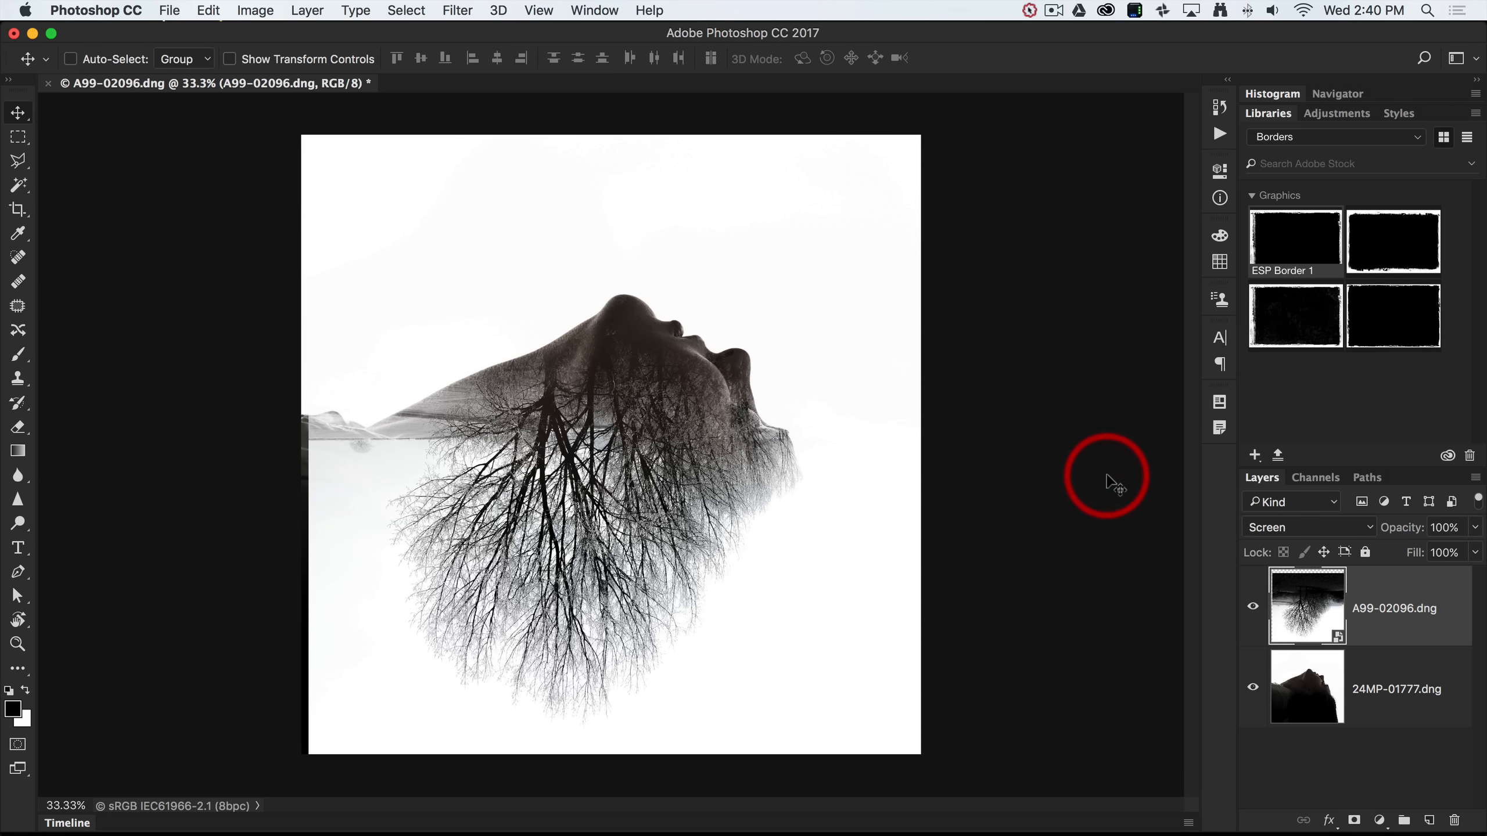
Add a new Layer 1 beneath the silhouette layer and fill it with white.
left_click(1369, 705)
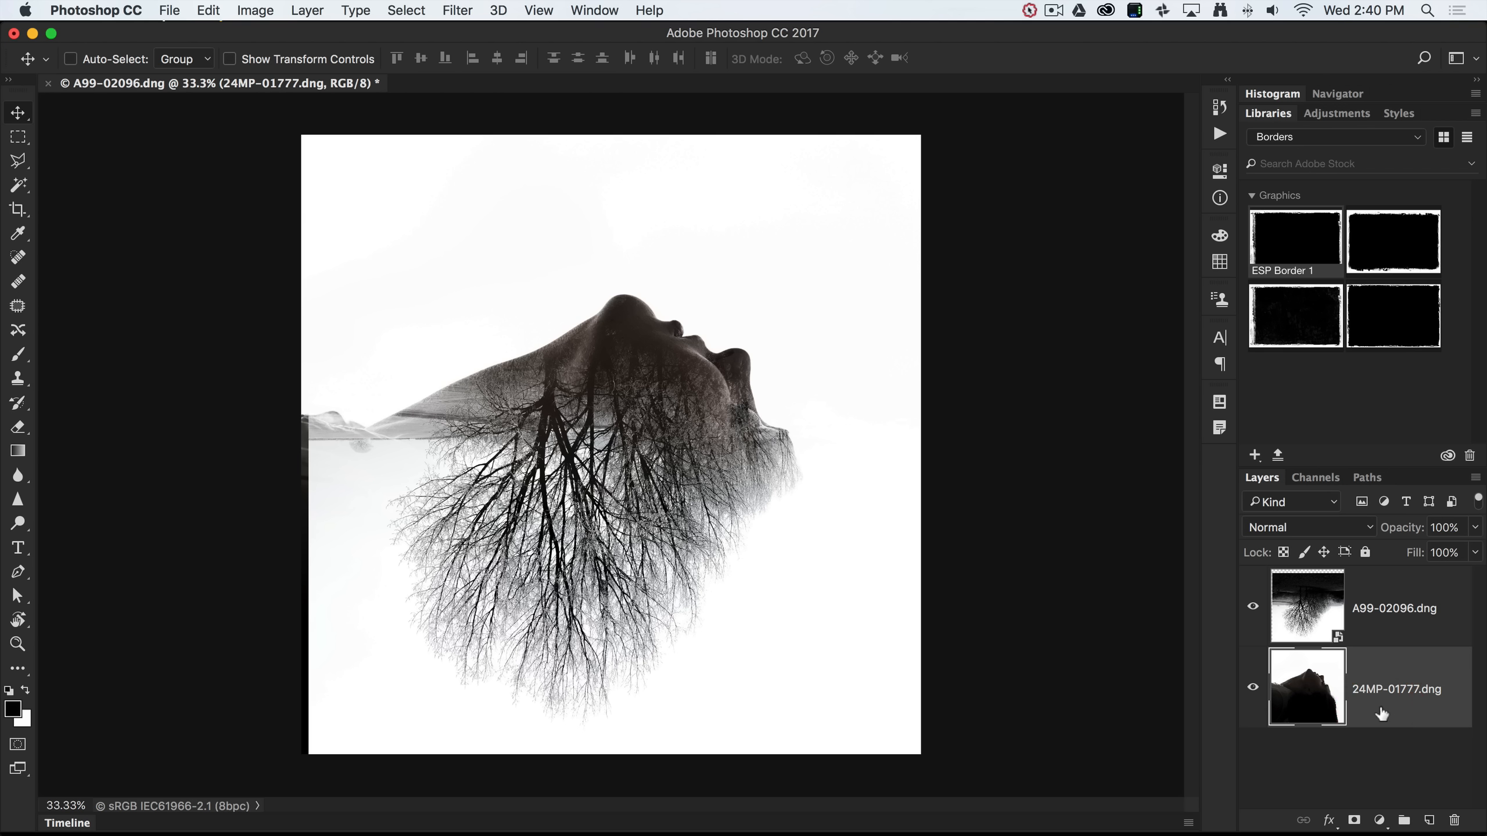
left_click(1380, 713)
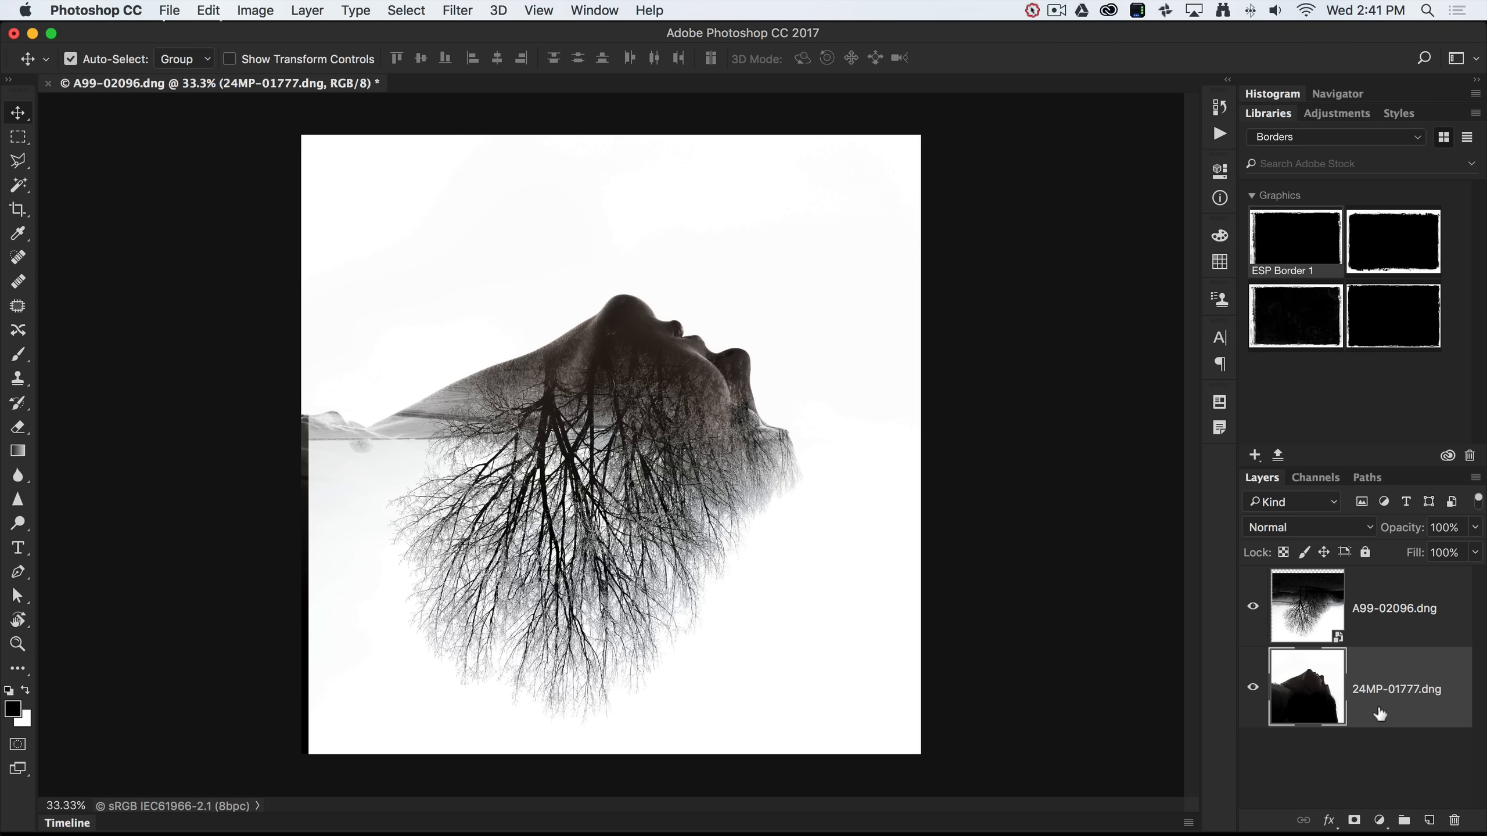
left_click_drag(1380, 713, 1426, 825)
left_click(1427, 822, "super")
left_click_drag(1350, 759, 1318, 750)
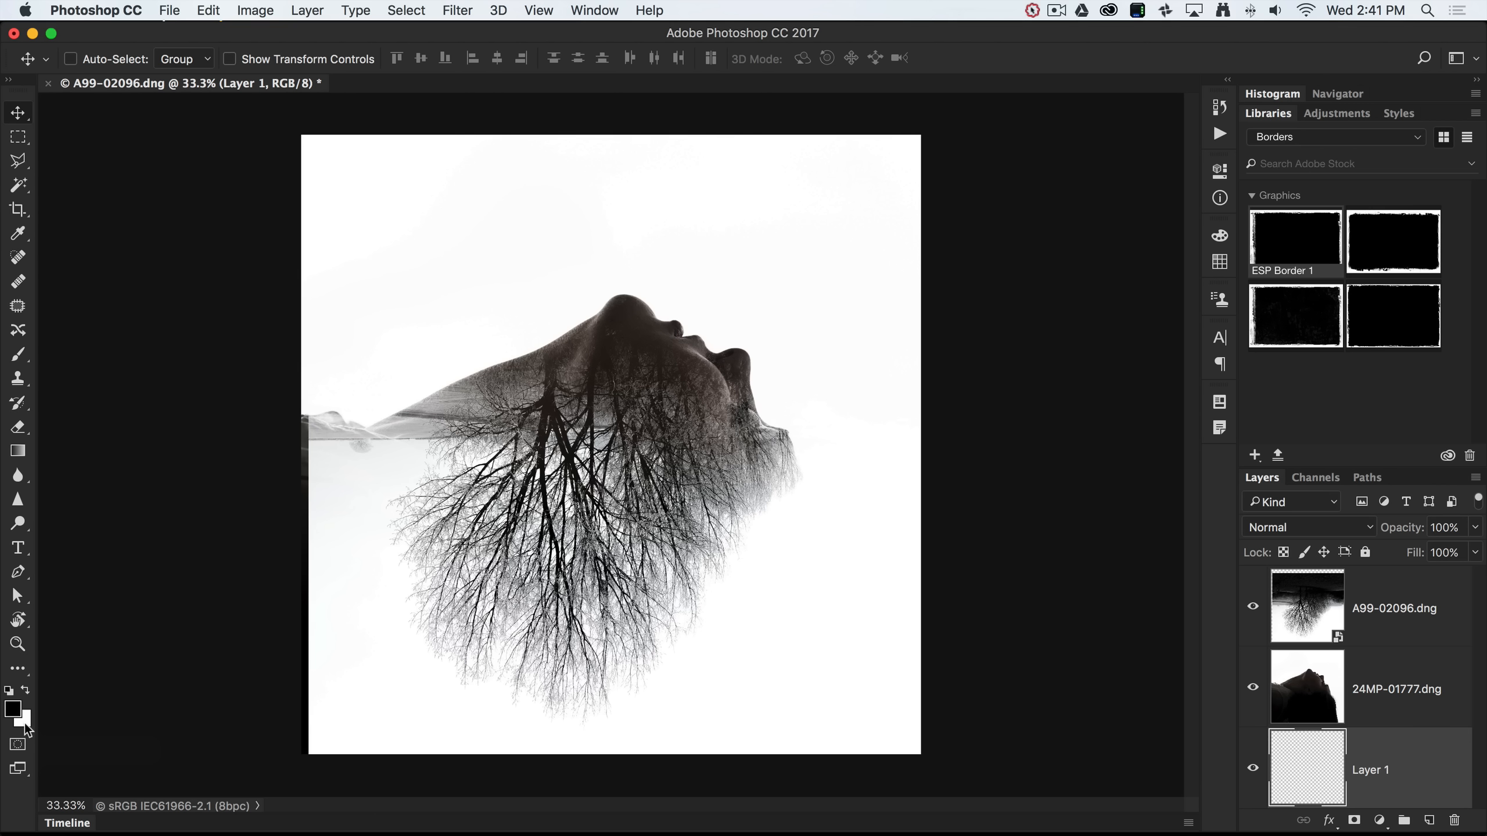
key("super")
key("super+BackSpace")
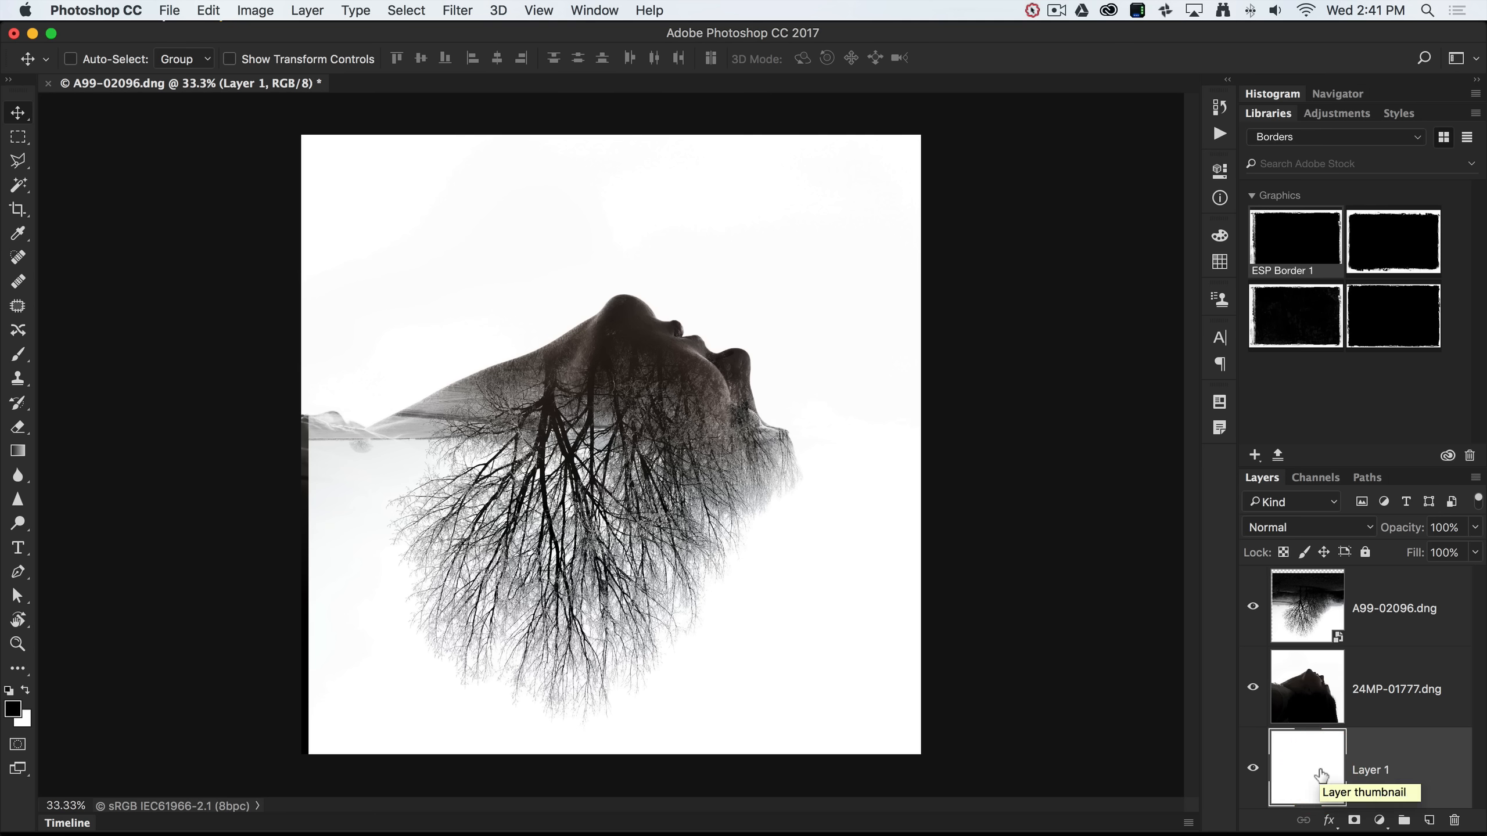
Add a layer mask to the silhouette layer and choose a soft 500 px brush.
left_click(1363, 701)
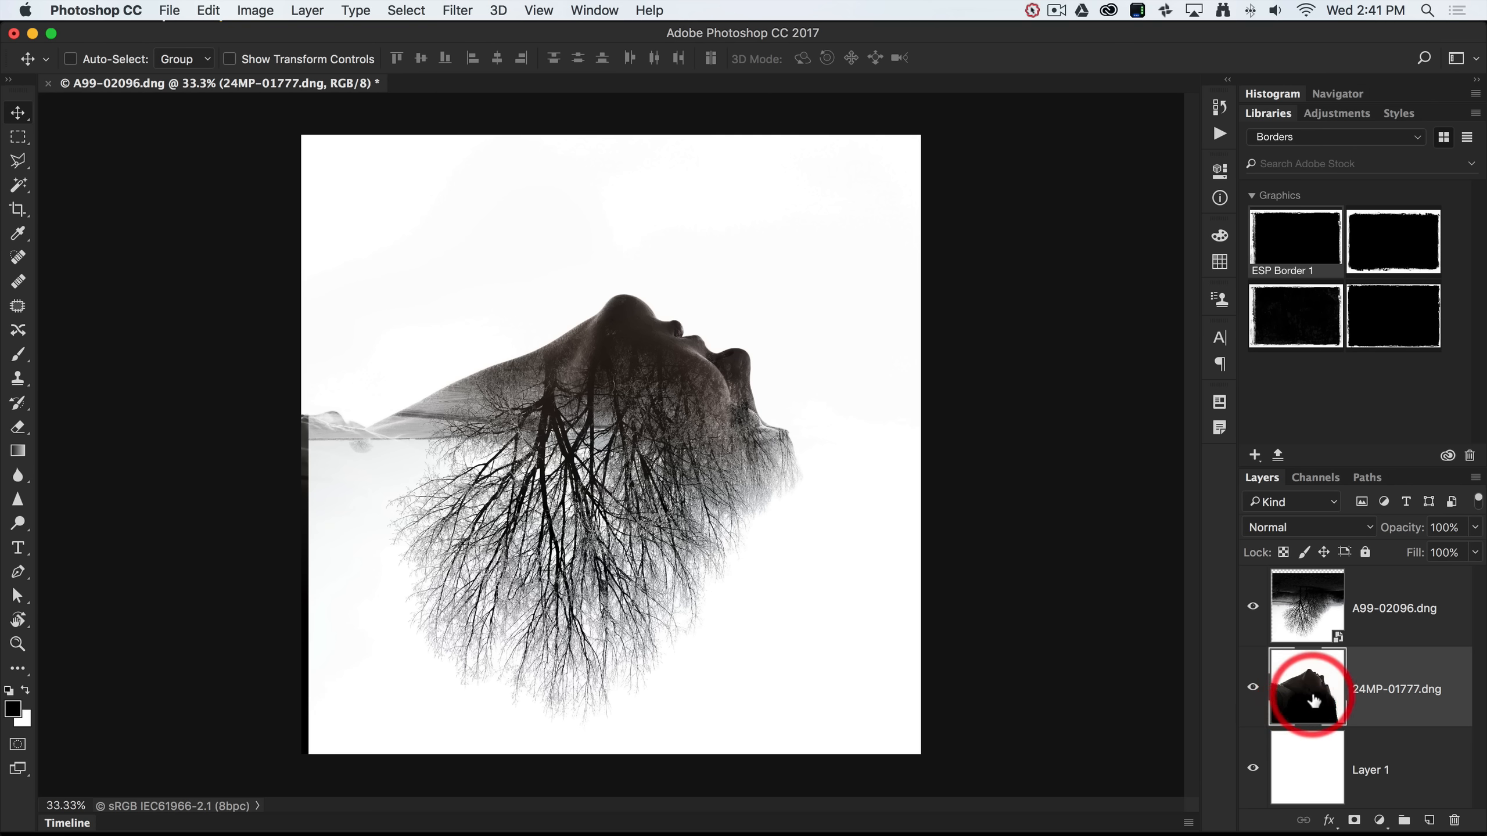
left_click(1357, 821)
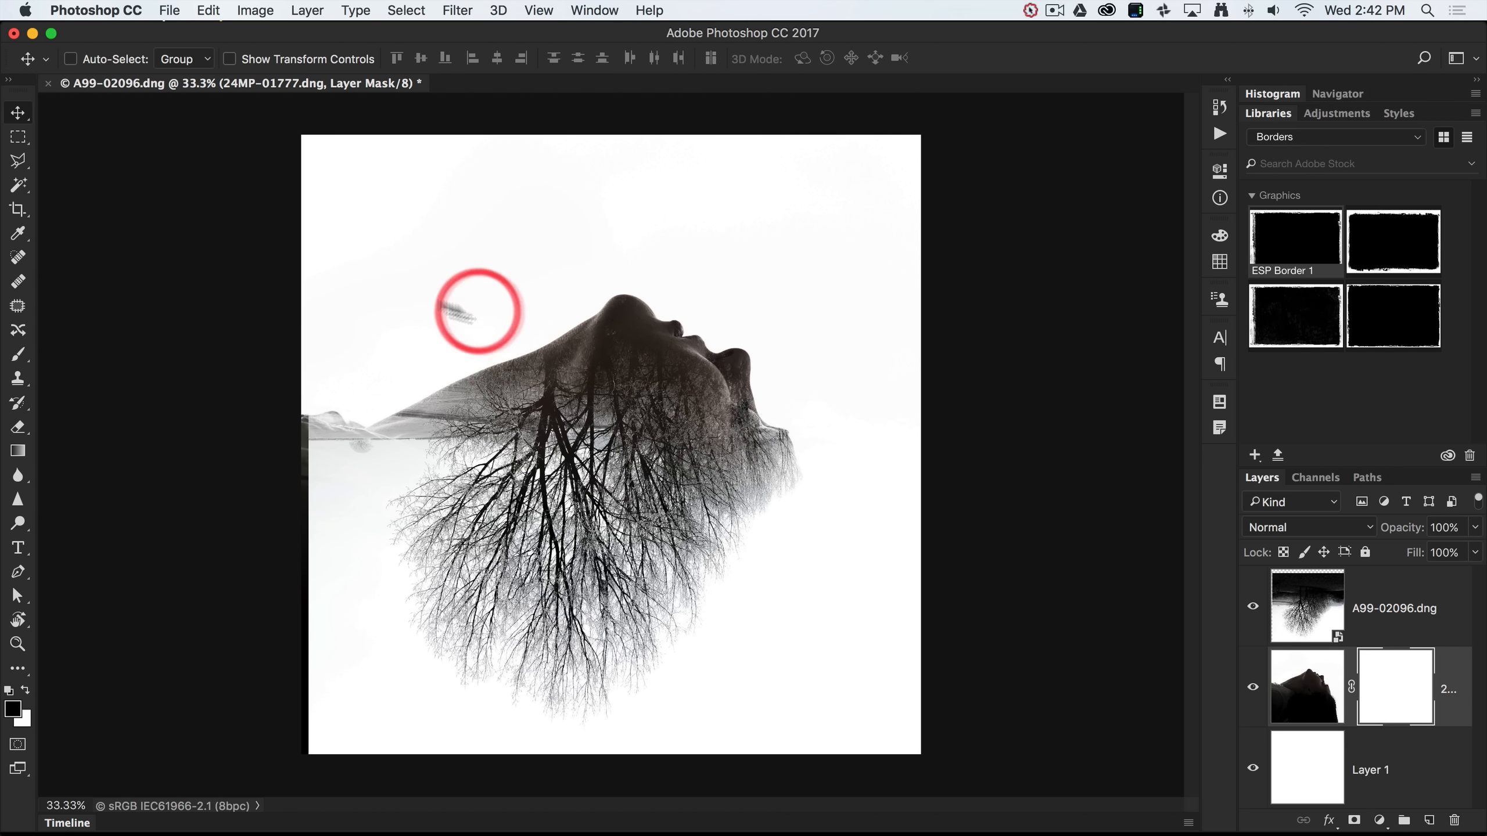
left_click(18, 355)
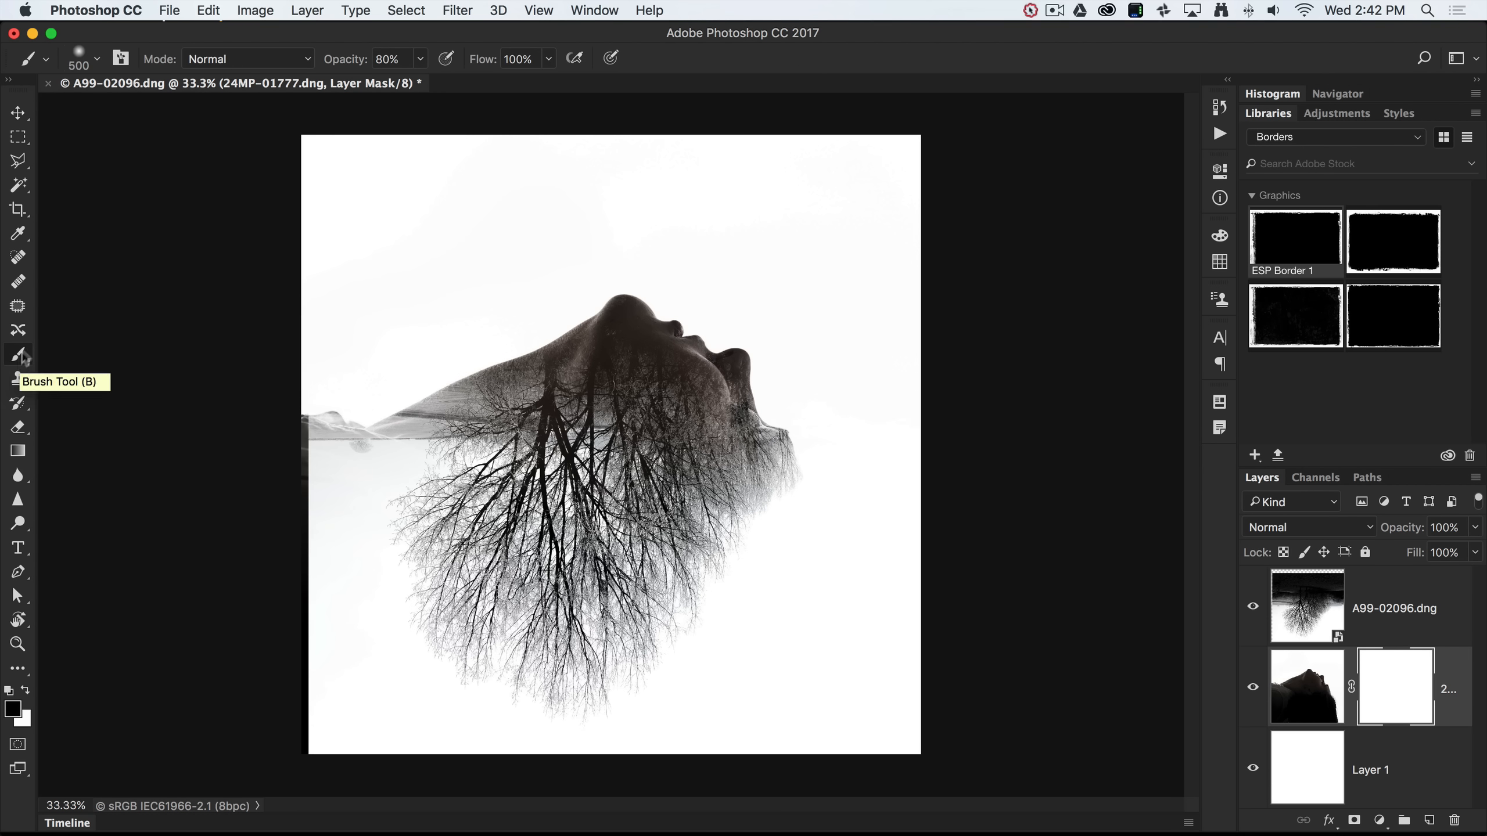
left_click(97, 60)
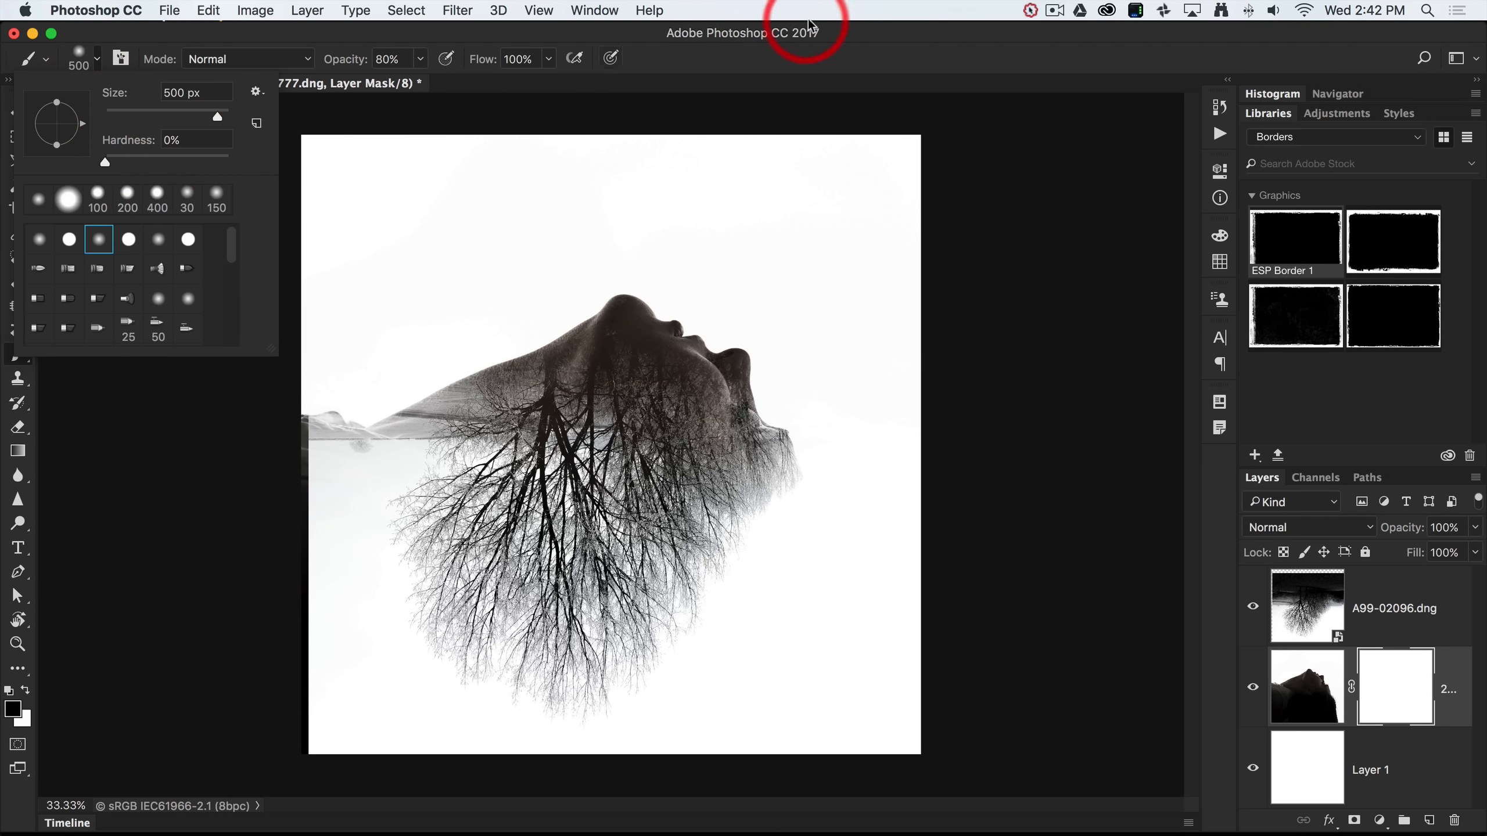
left_click(735, 75)
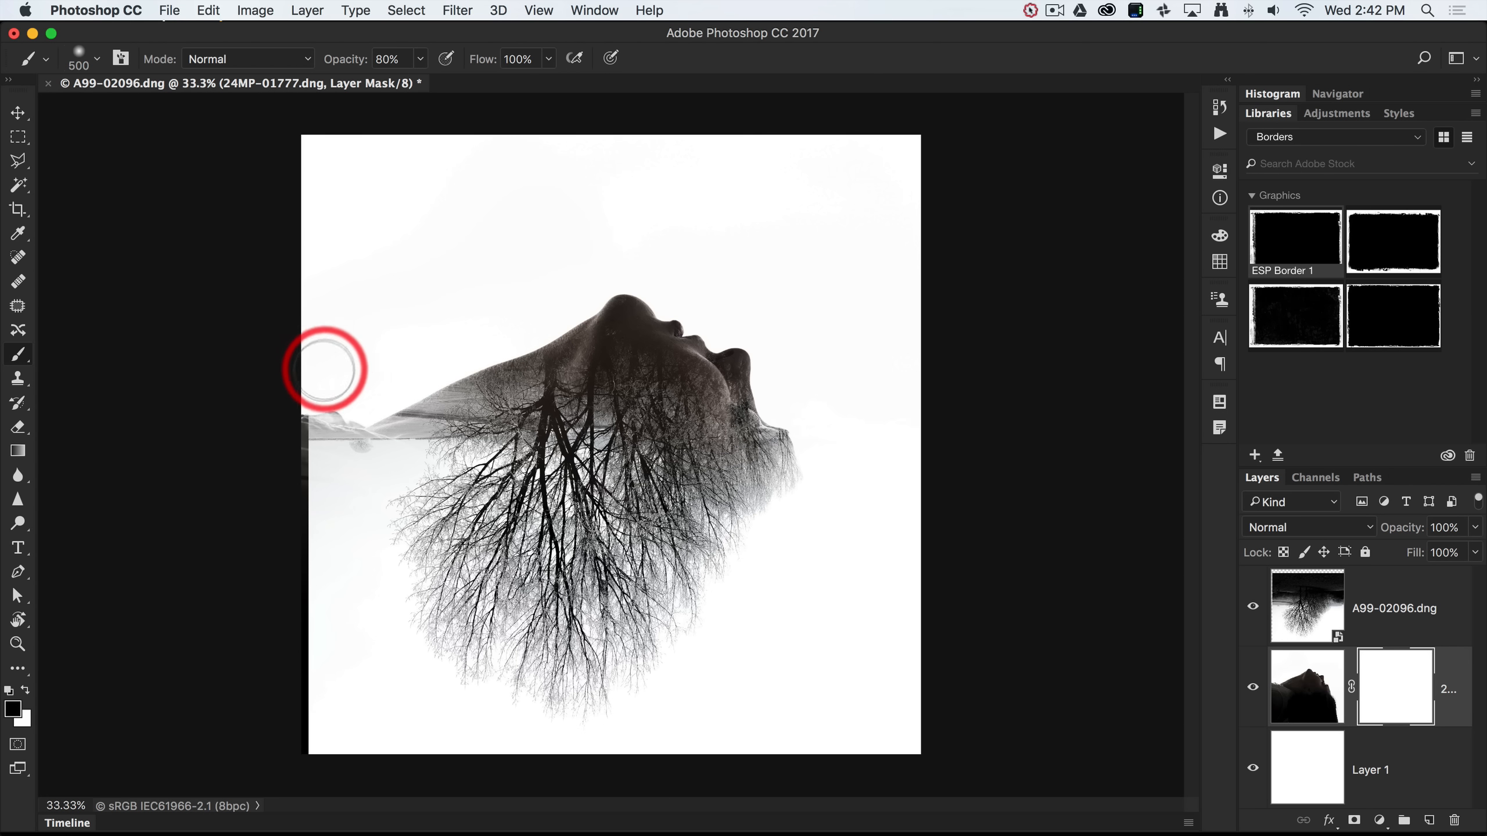
Paint black at 100% opacity on the mask along the left edge and over the face.
mouse_move(319, 372)
left_mouse_down()
mouse_move(300, 448)
mouse_move(301, 387)
mouse_move(298, 440)
mouse_move(319, 388)
mouse_move(355, 362)
mouse_move(328, 384)
left_mouse_up()
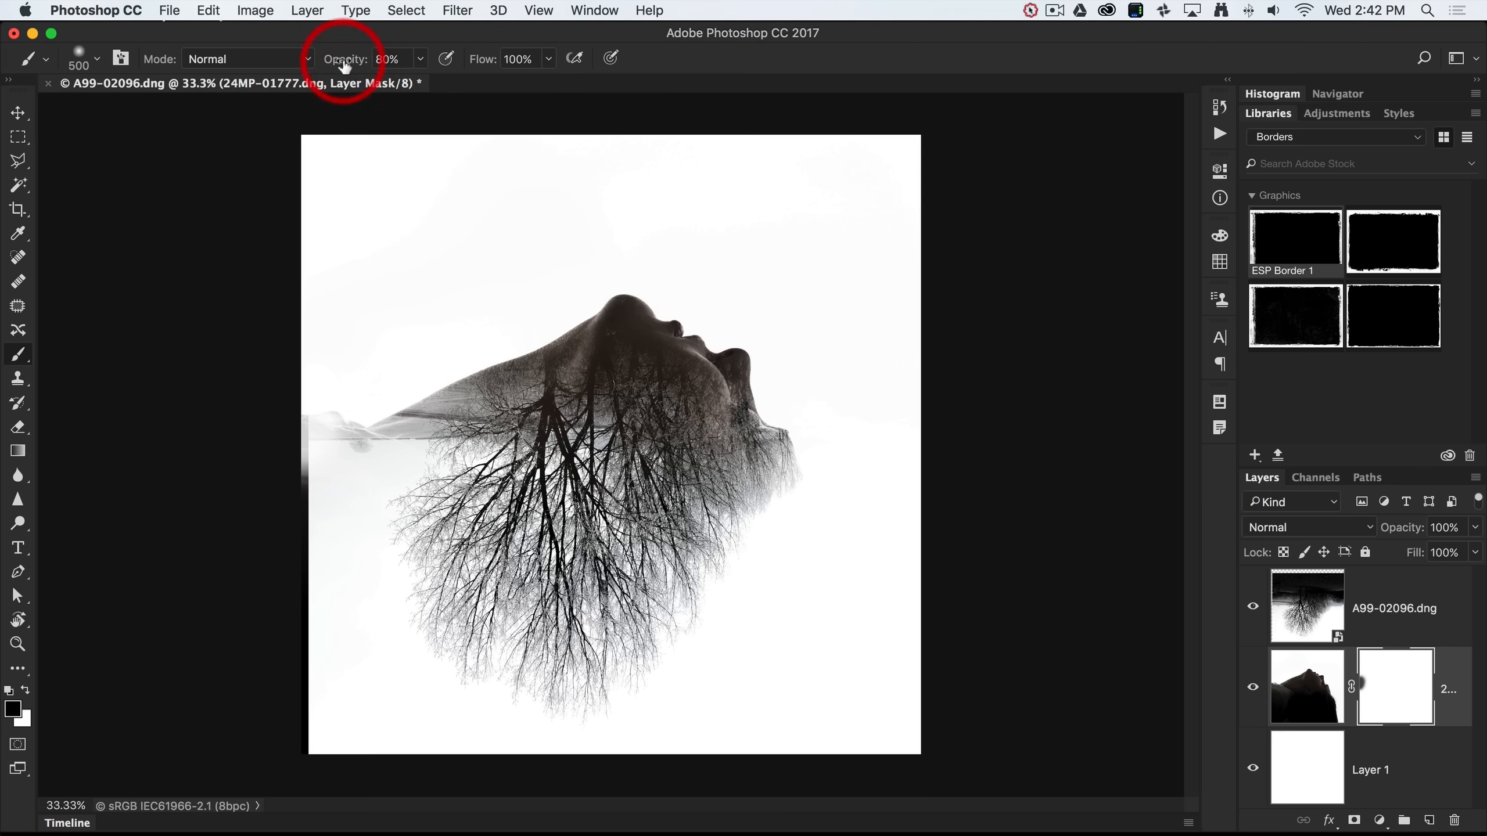
left_click_drag(345, 66, 376, 67)
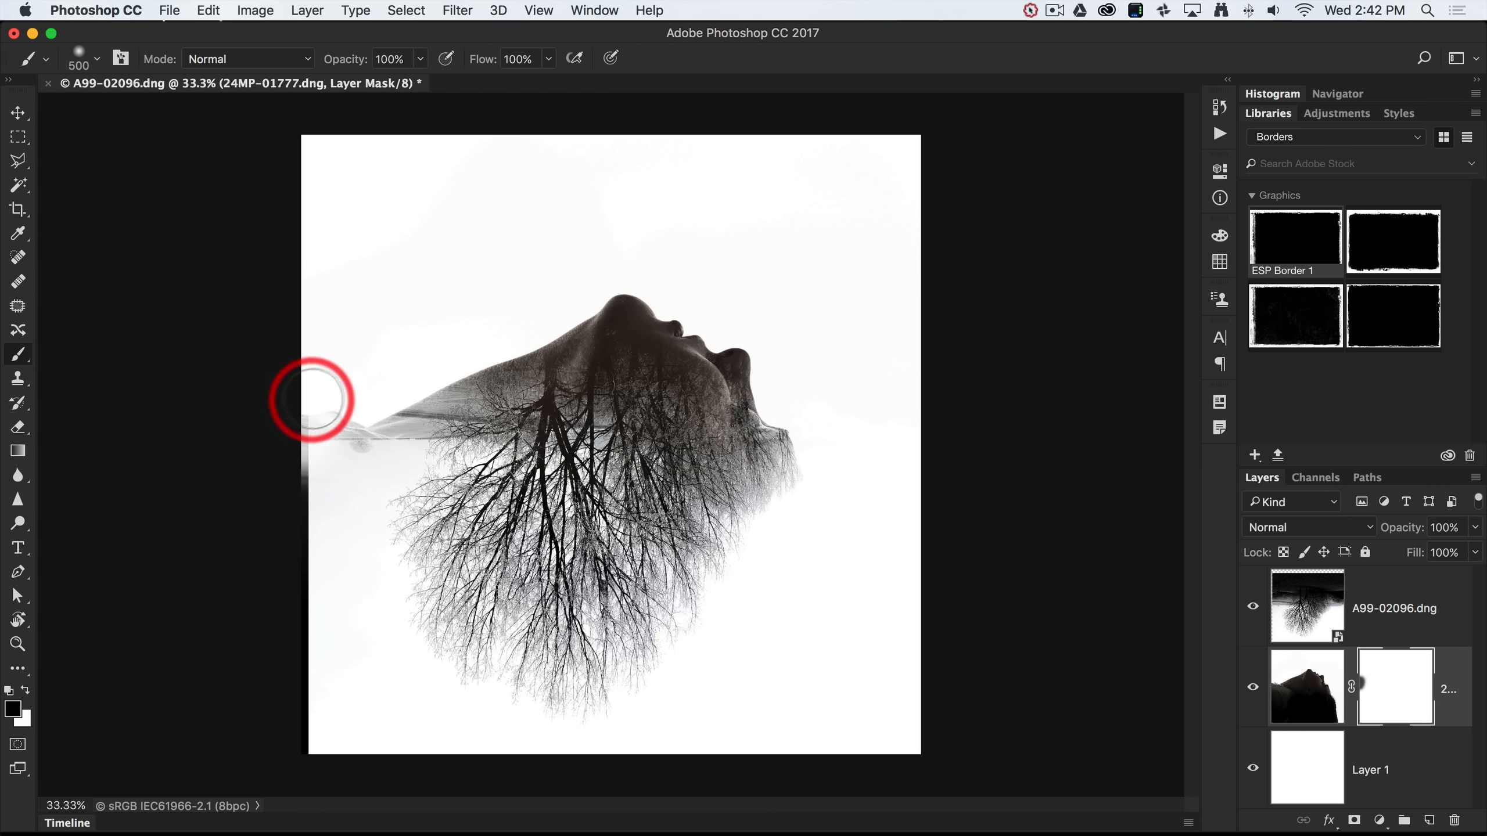
mouse_move(312, 402)
left_mouse_down()
mouse_move(306, 448)
mouse_move(323, 429)
mouse_move(302, 501)
mouse_move(326, 776)
mouse_move(299, 614)
mouse_move(296, 697)
mouse_move(331, 546)
mouse_move(328, 425)
mouse_move(351, 450)
left_mouse_up()
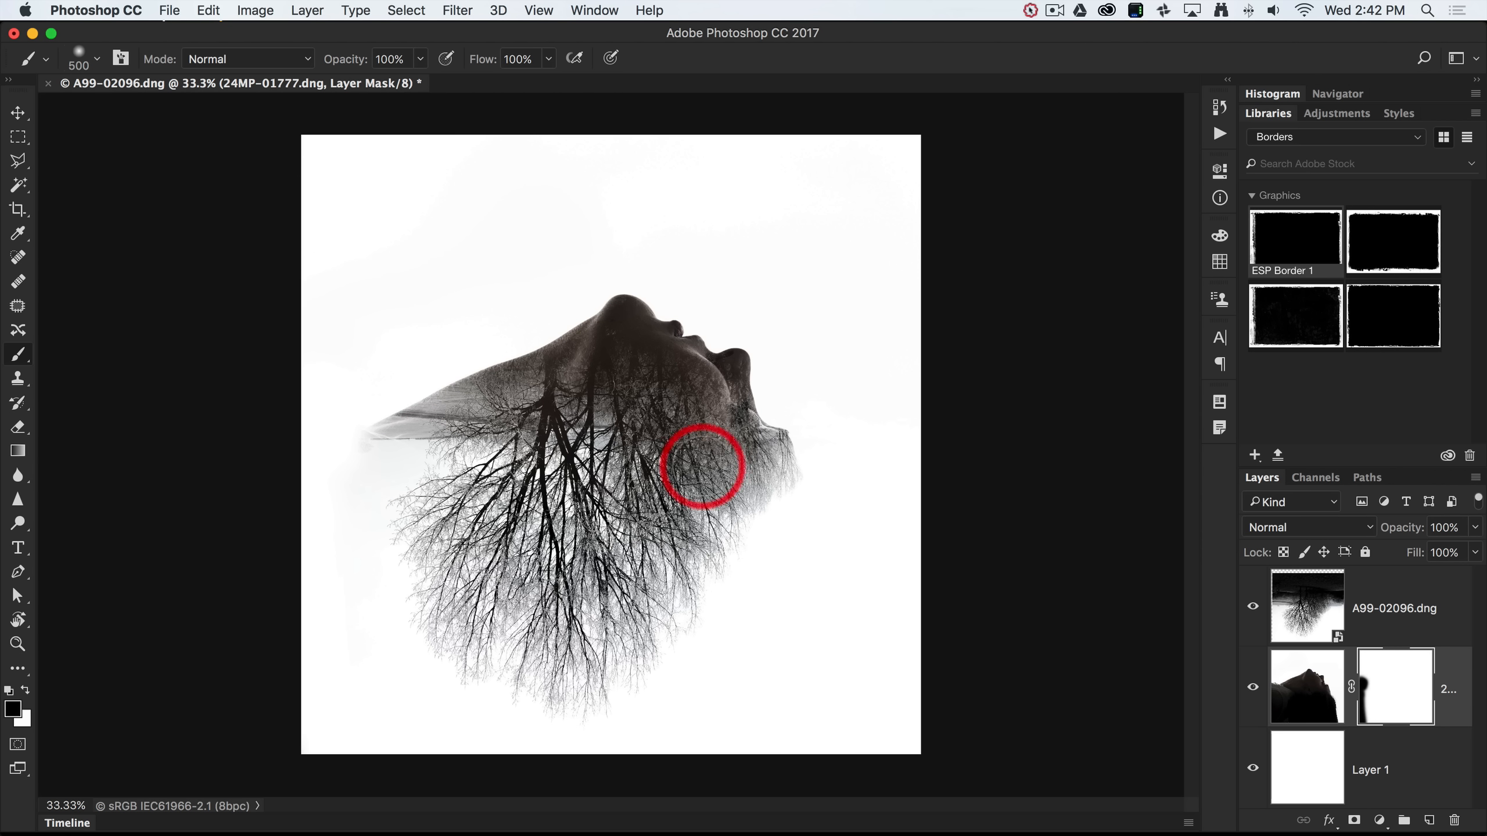
mouse_move(688, 364)
left_mouse_down()
mouse_move(587, 365)
mouse_move(654, 381)
mouse_move(680, 355)
mouse_move(604, 355)
mouse_move(702, 389)
left_mouse_up()
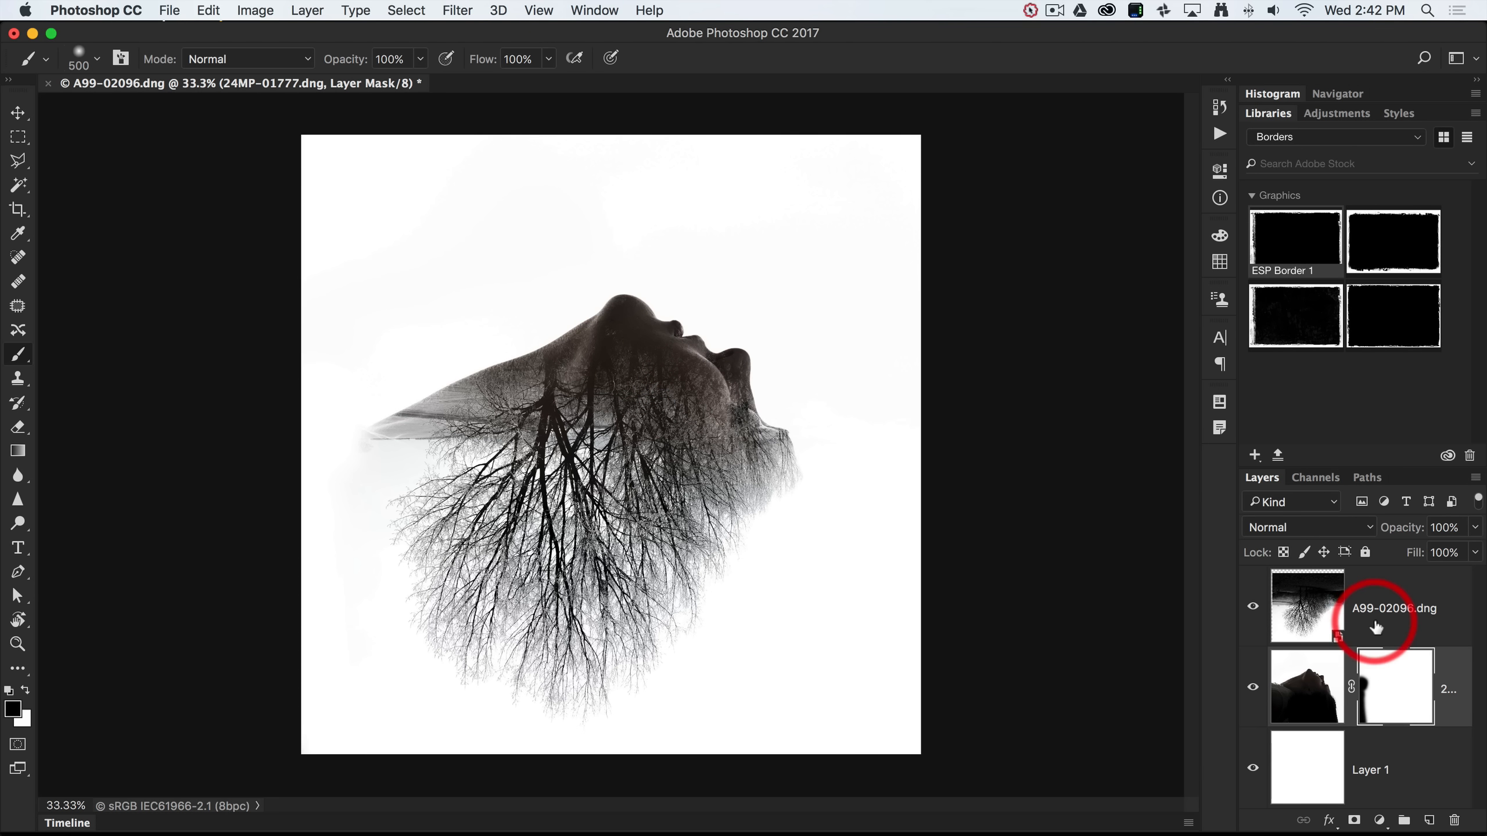
left_click(1346, 626)
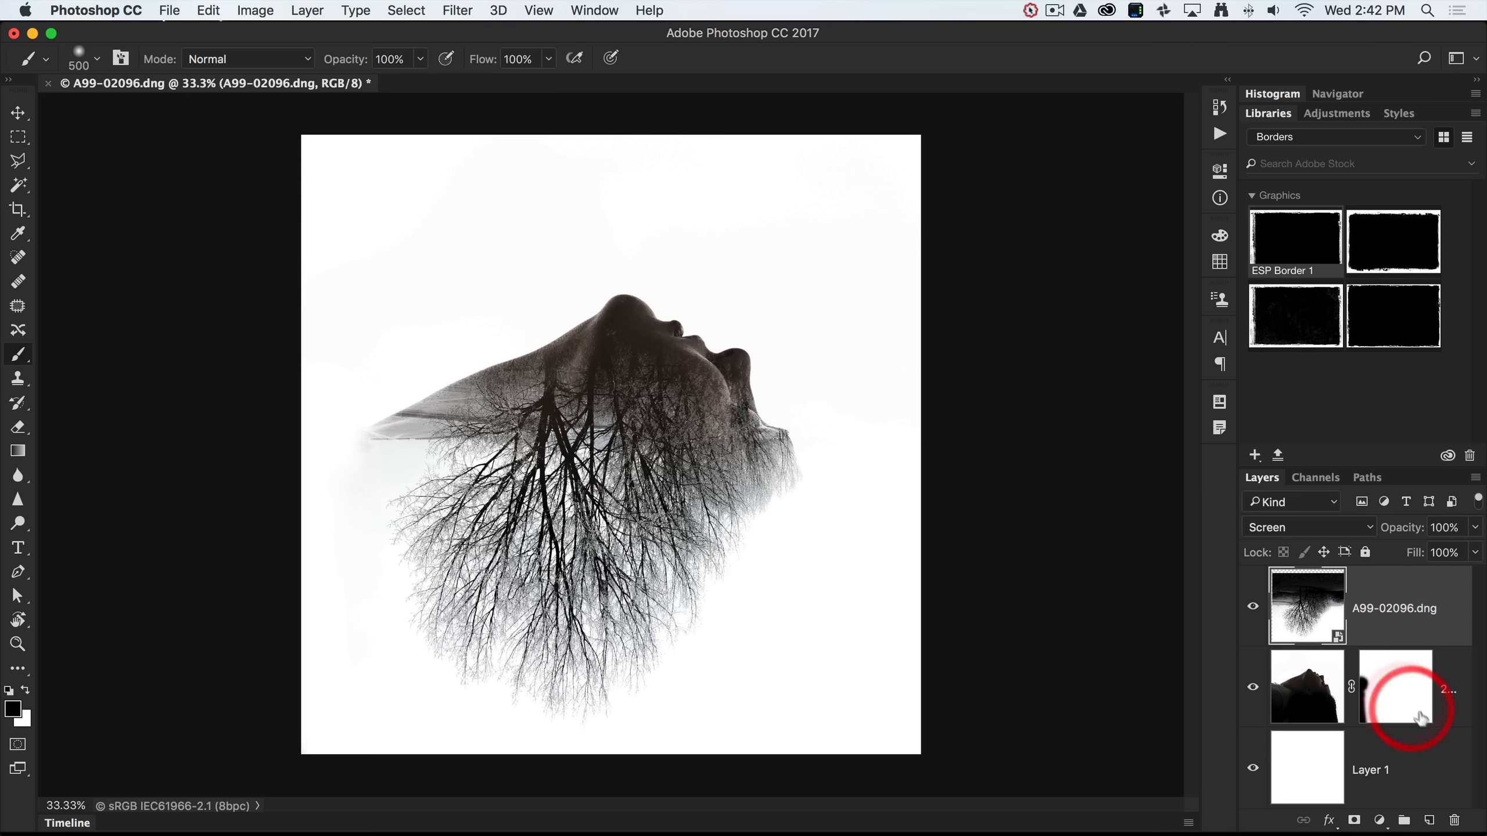
Mask the tree layer, fading branches off the cheek and neck at 88% opacity, and widen the panels.
left_click(1354, 822)
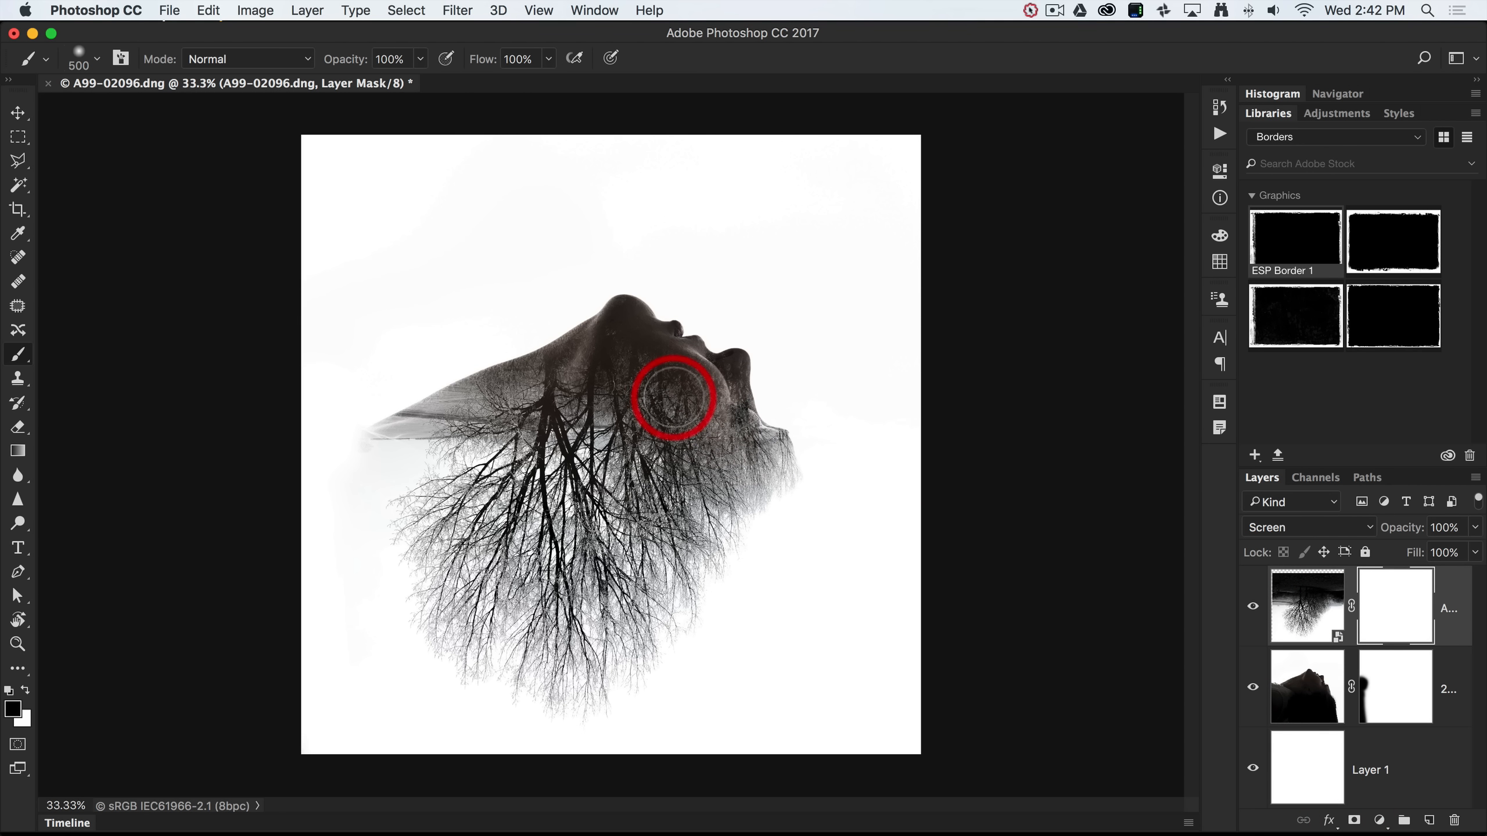
left_click_drag(346, 56, 319, 69)
mouse_move(733, 449)
left_mouse_down()
mouse_move(697, 382)
mouse_move(682, 376)
mouse_move(713, 402)
mouse_move(688, 376)
mouse_move(627, 363)
mouse_move(617, 341)
mouse_move(562, 369)
mouse_move(699, 389)
mouse_move(735, 410)
left_mouse_up()
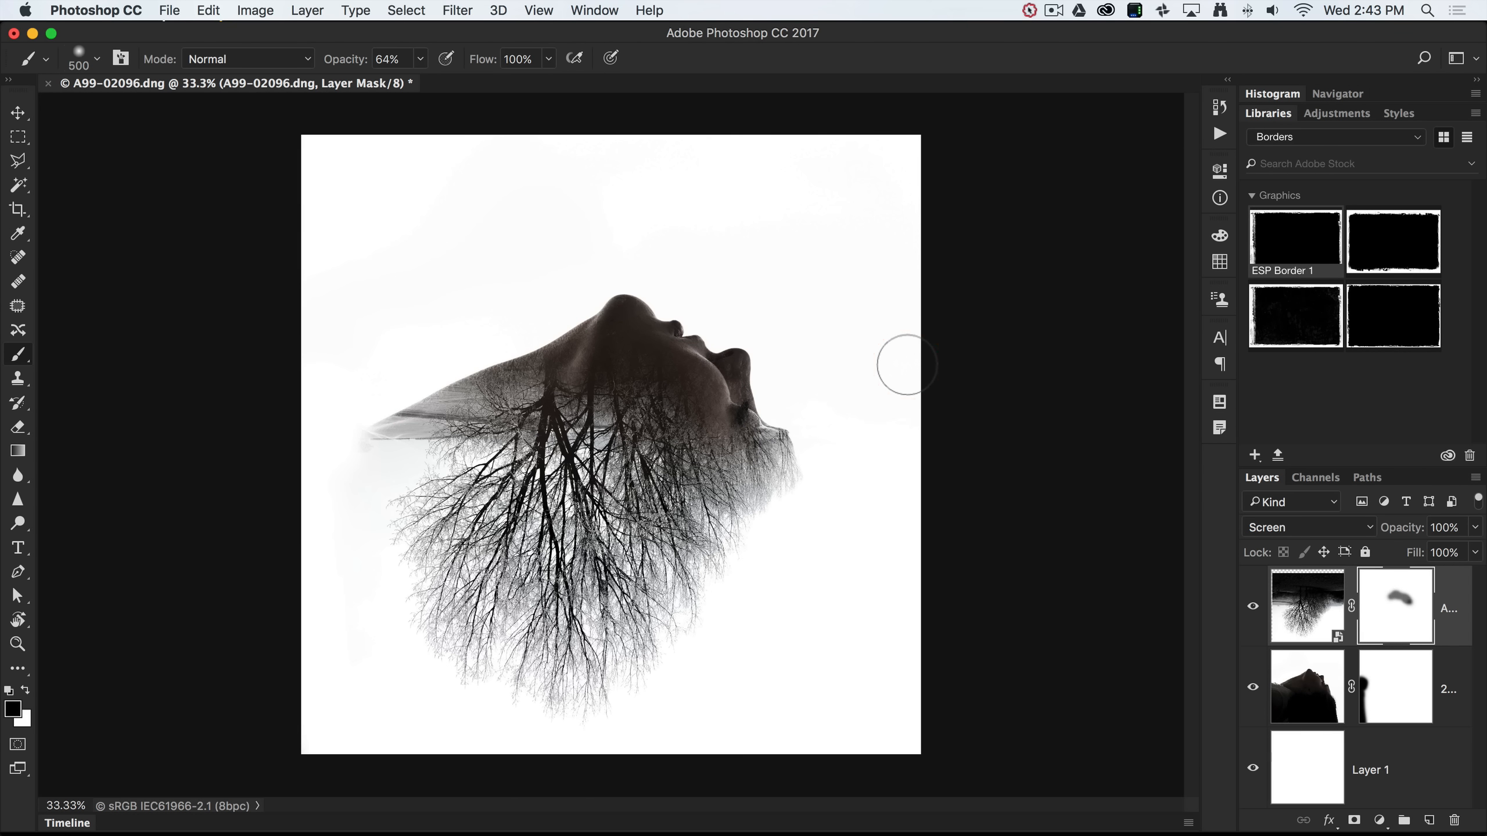
left_click_drag(531, 359, 351, 406)
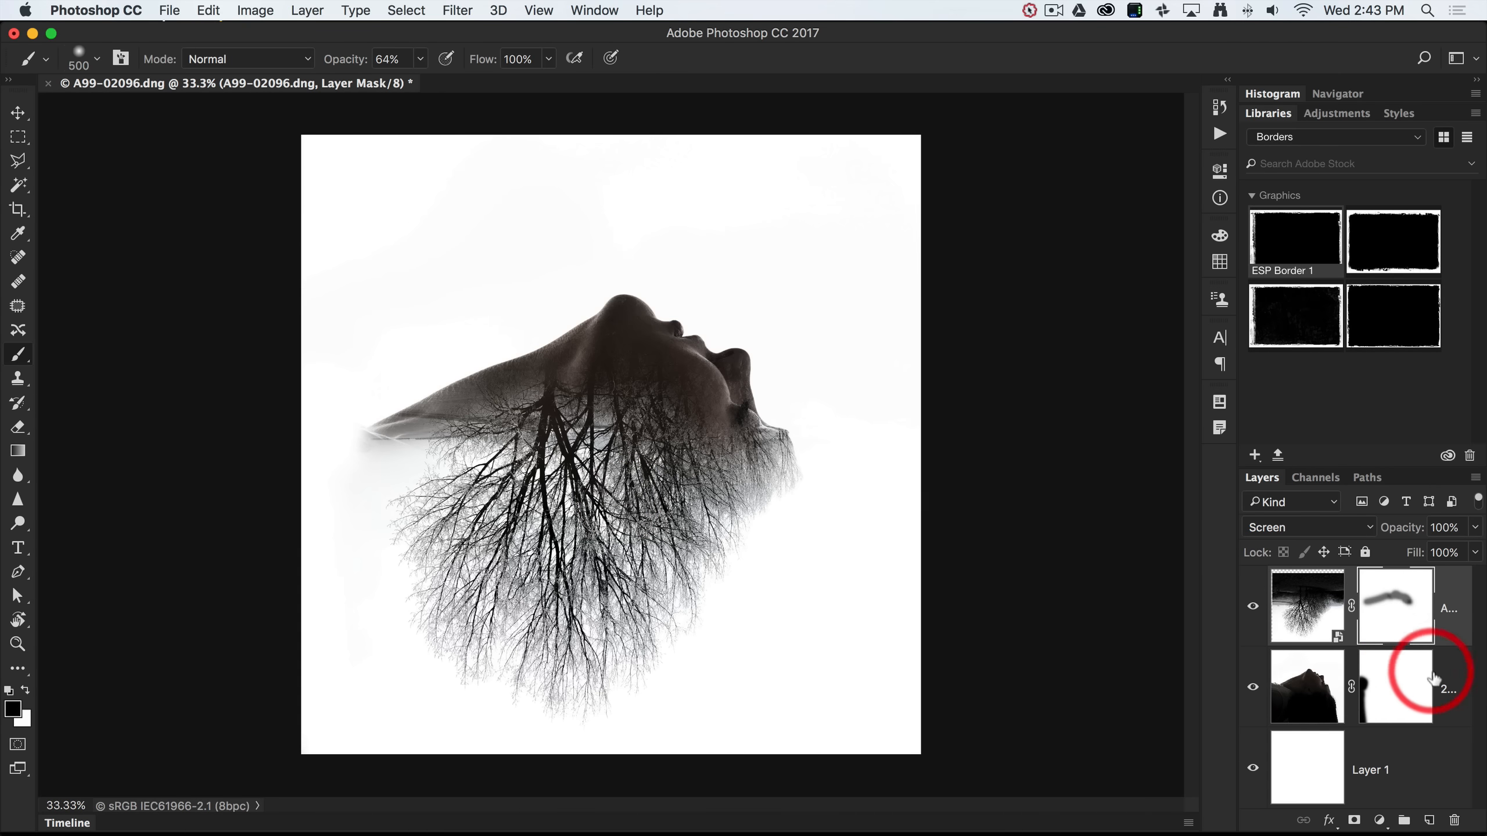
left_click(1449, 711)
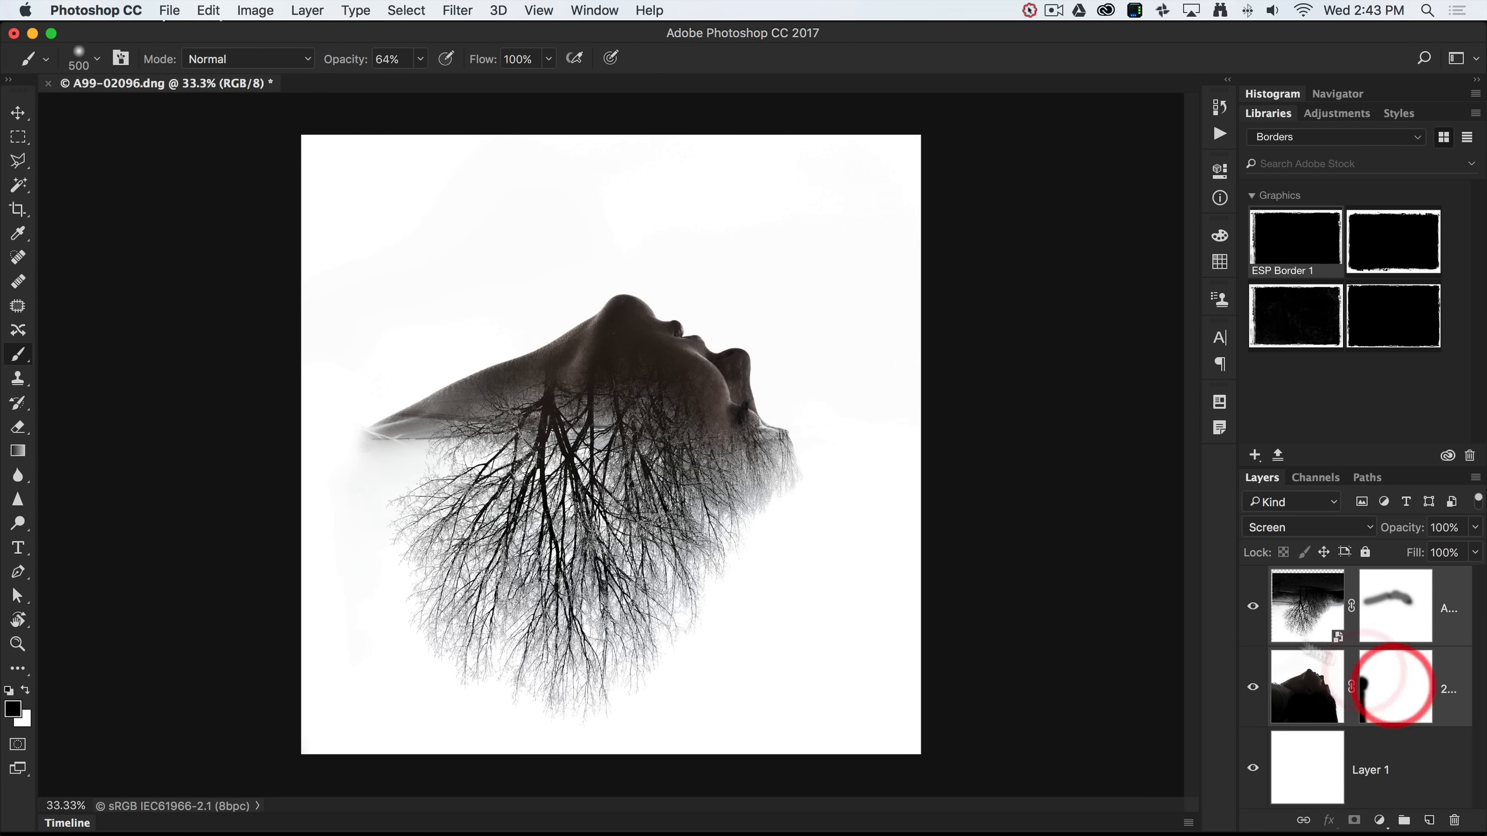
left_click_drag(1238, 575, 1127, 576)
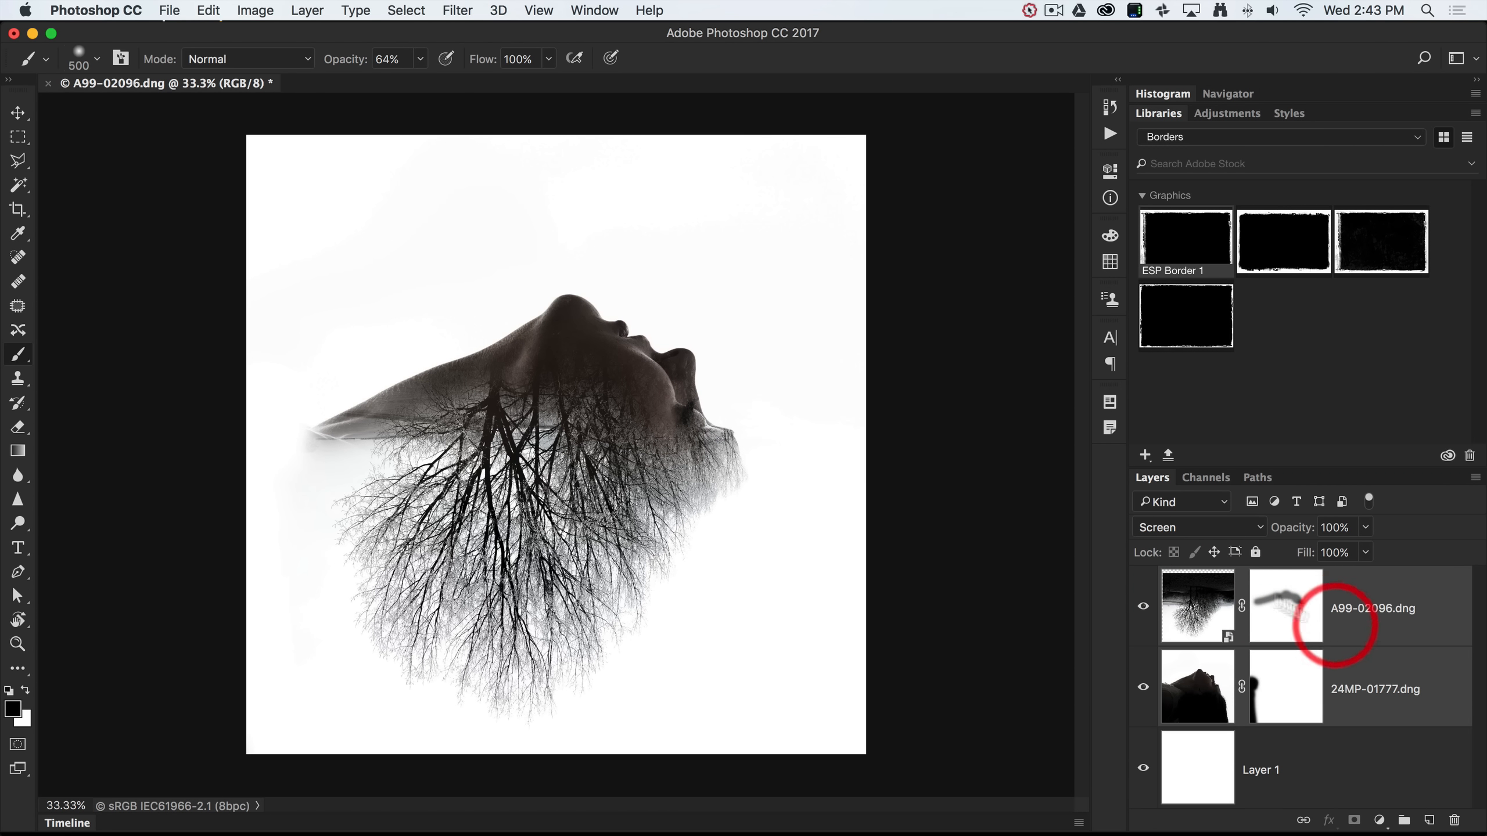
Shift the face image slightly right and switch the Libraries panel to the Stock library.
left_click(18, 120)
left_click_drag(521, 465, 550, 459)
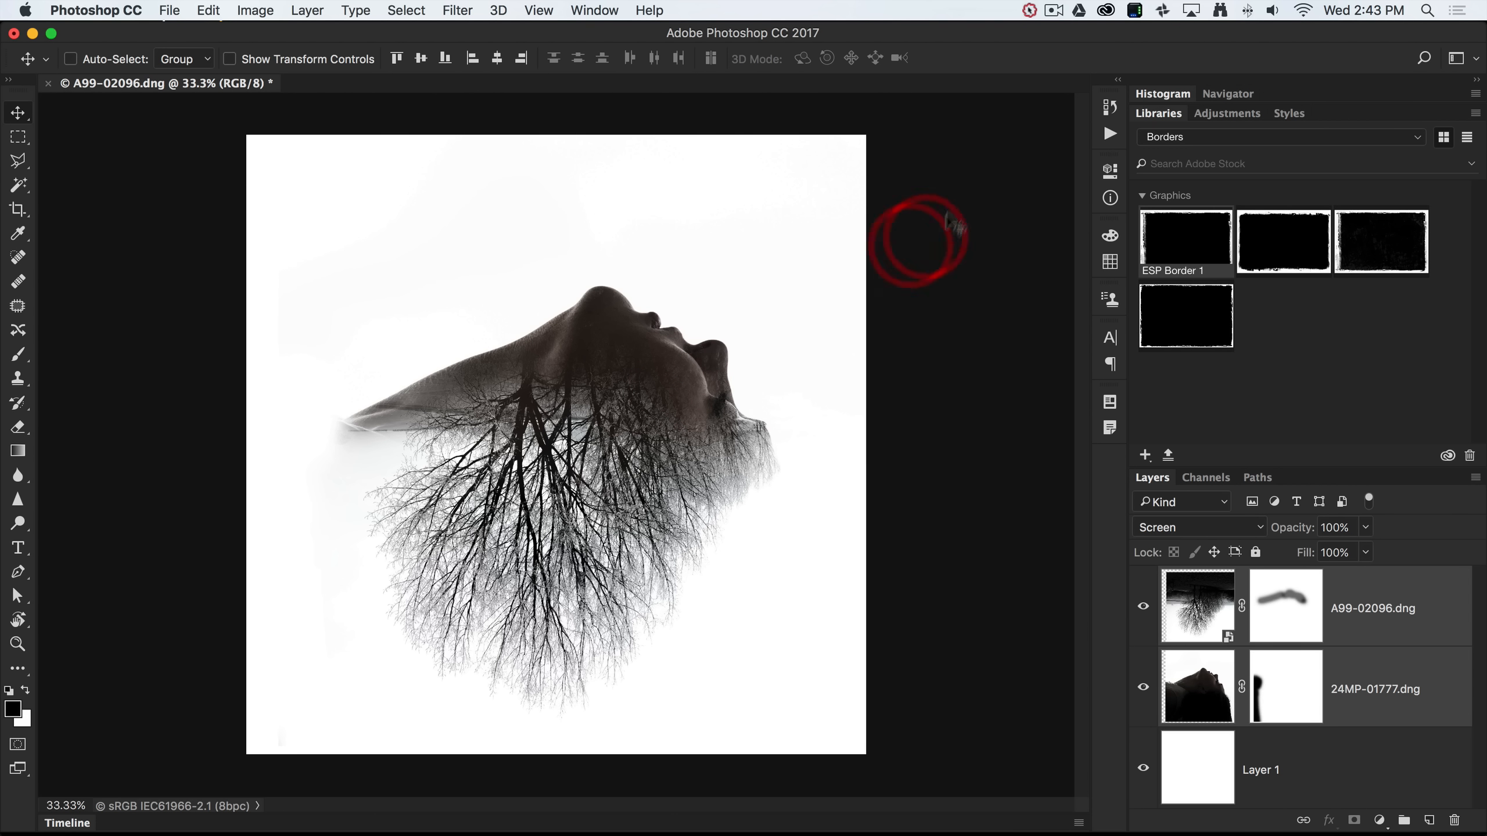
left_click(1414, 138)
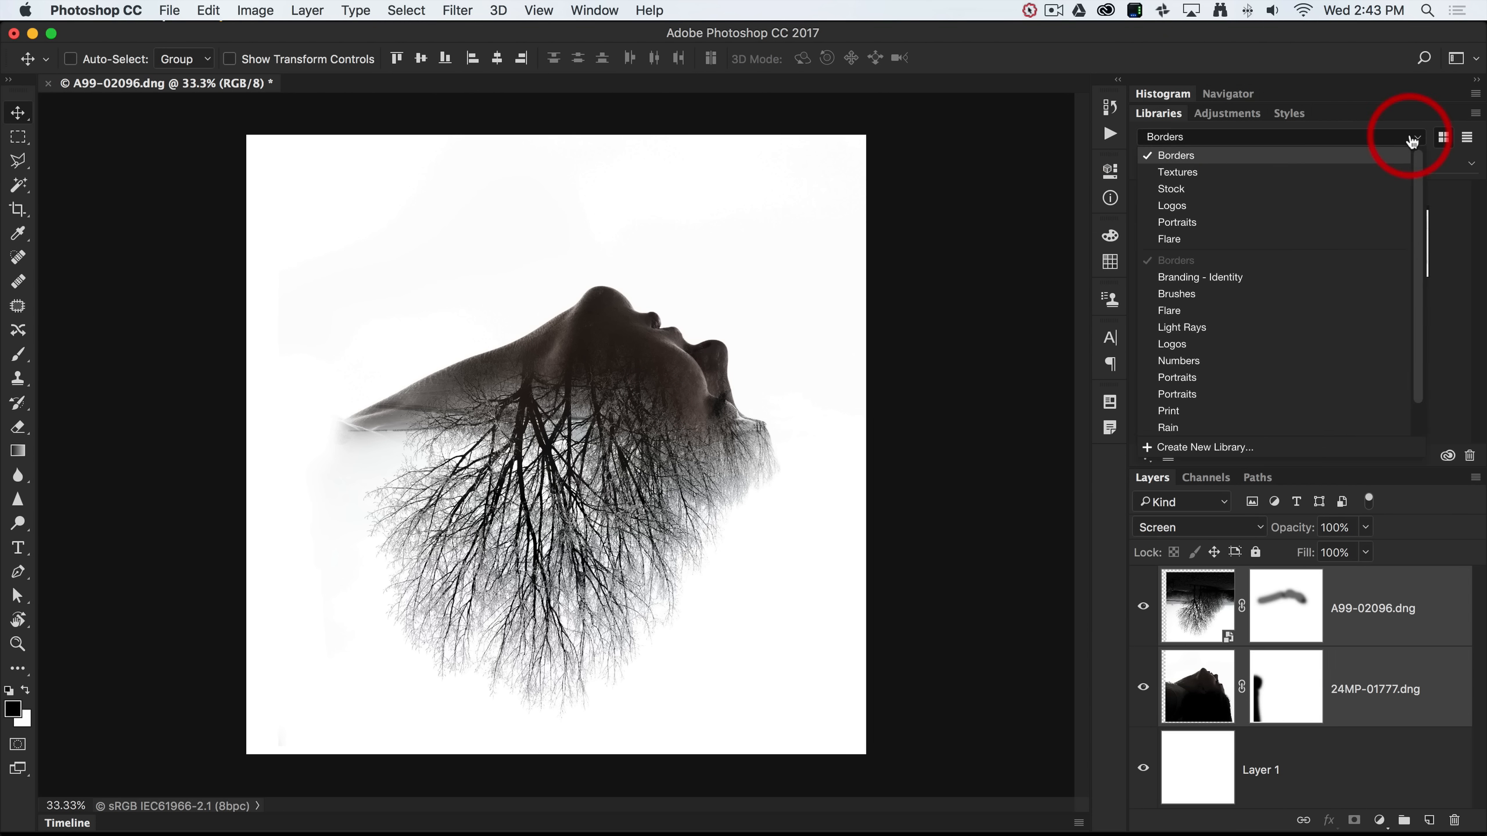
left_click(1224, 188)
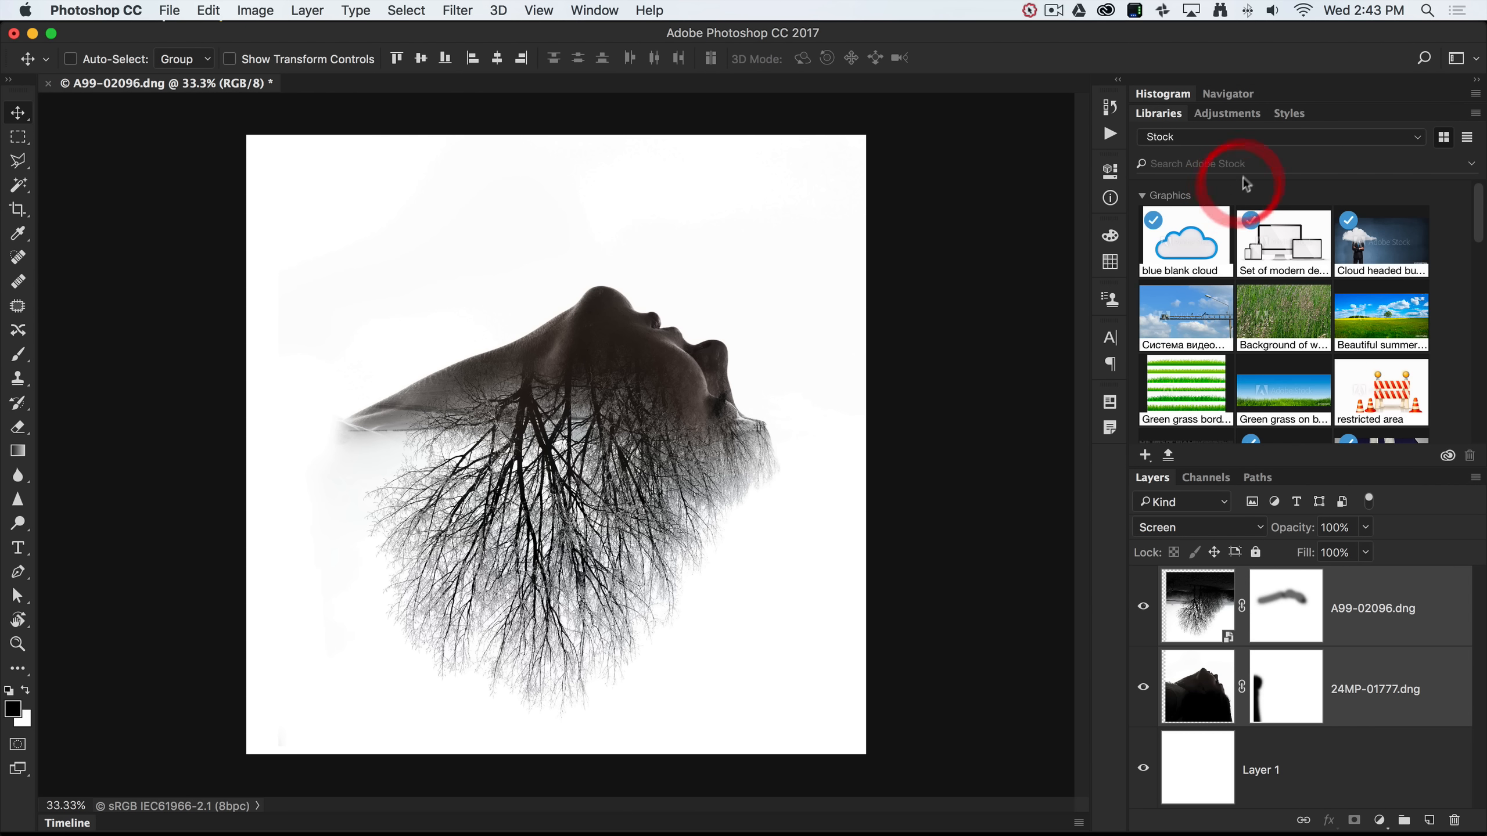
left_click(1176, 161)
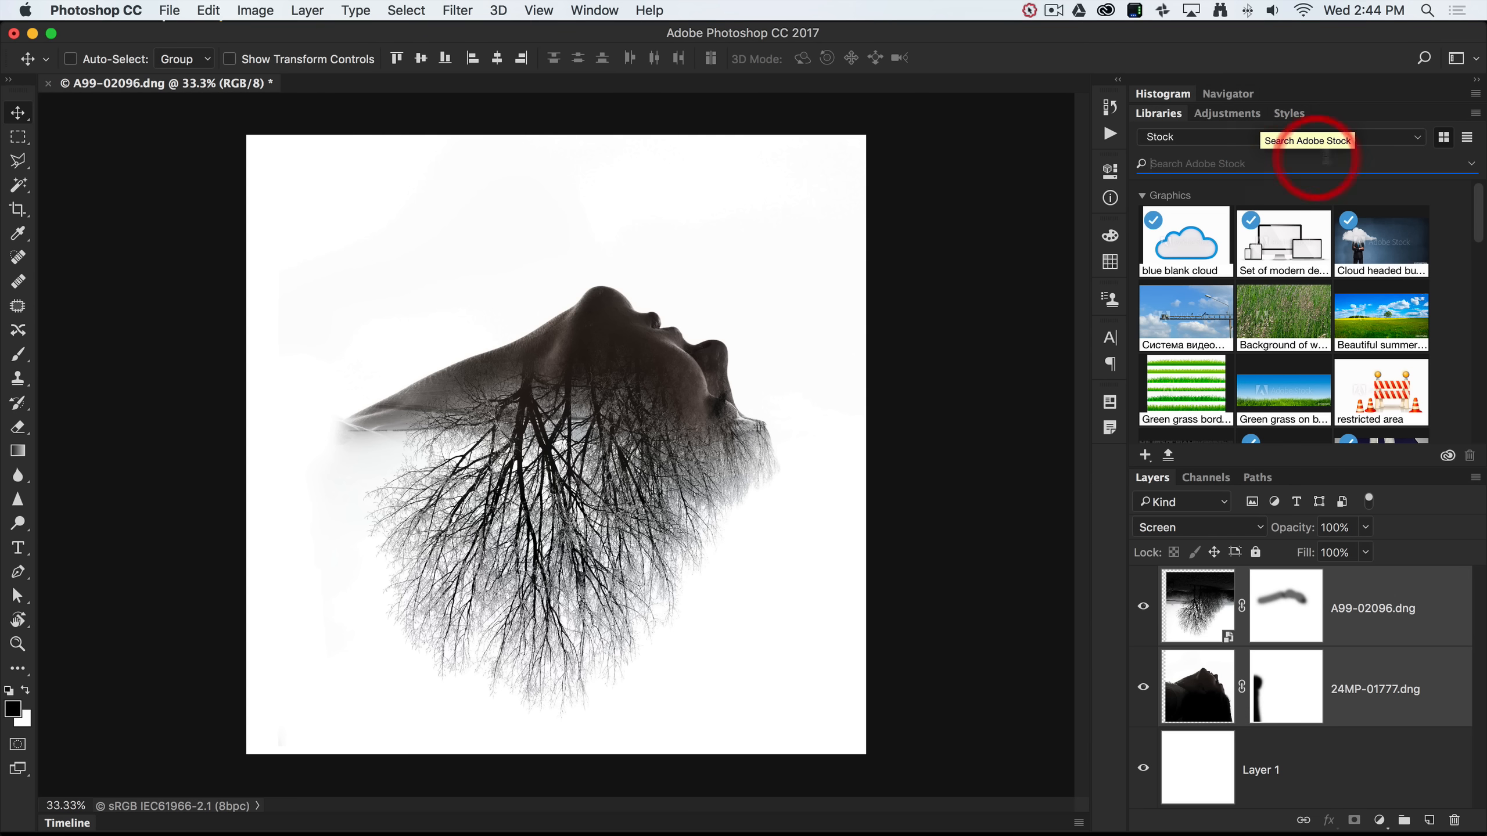
Browse the Textures library and pick the Grunge Concrete, Paper-04 and Paper-08 textures.
left_click(1413, 138)
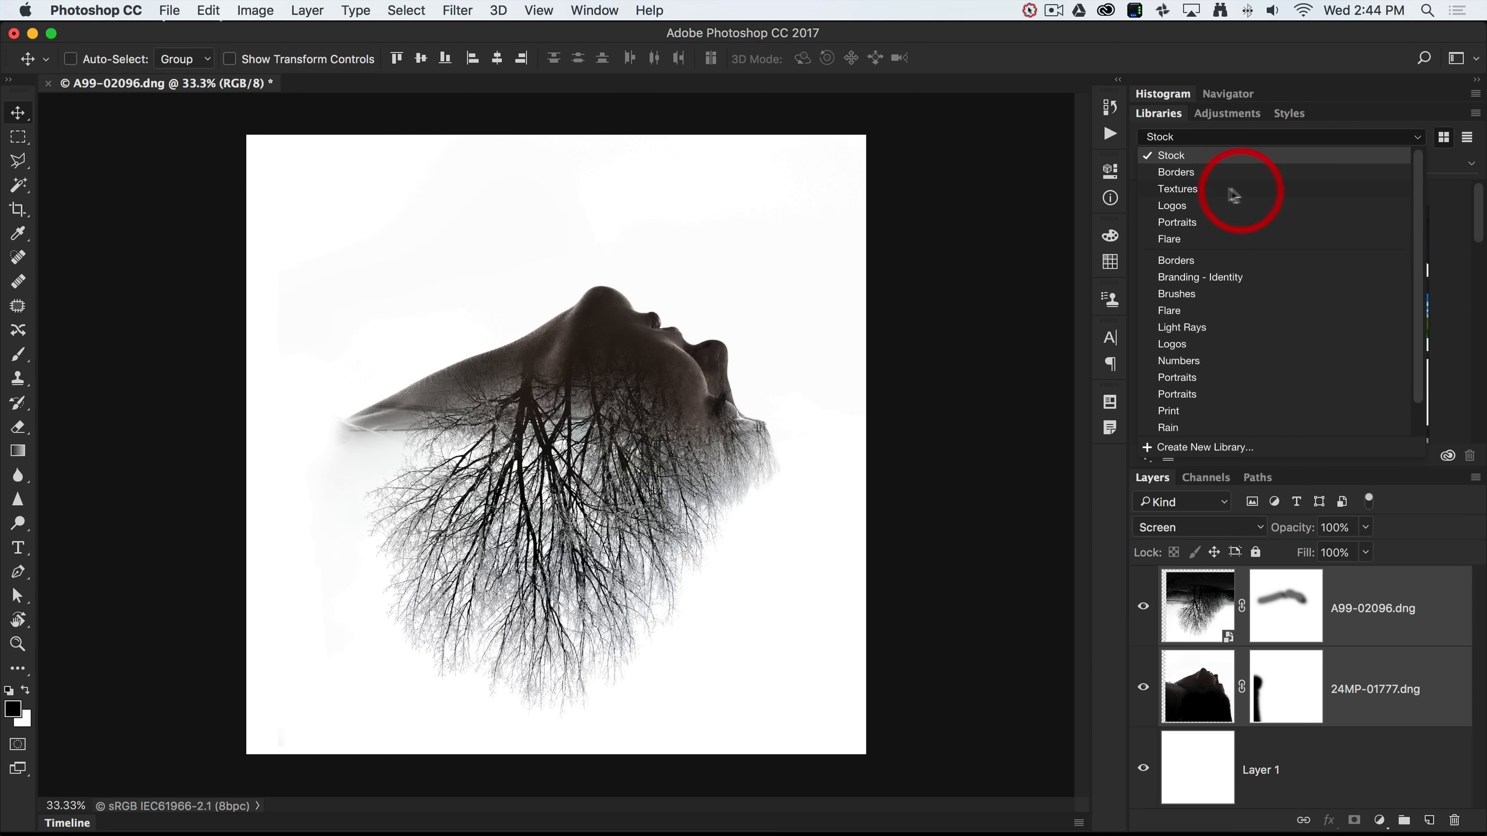
left_click(1188, 189)
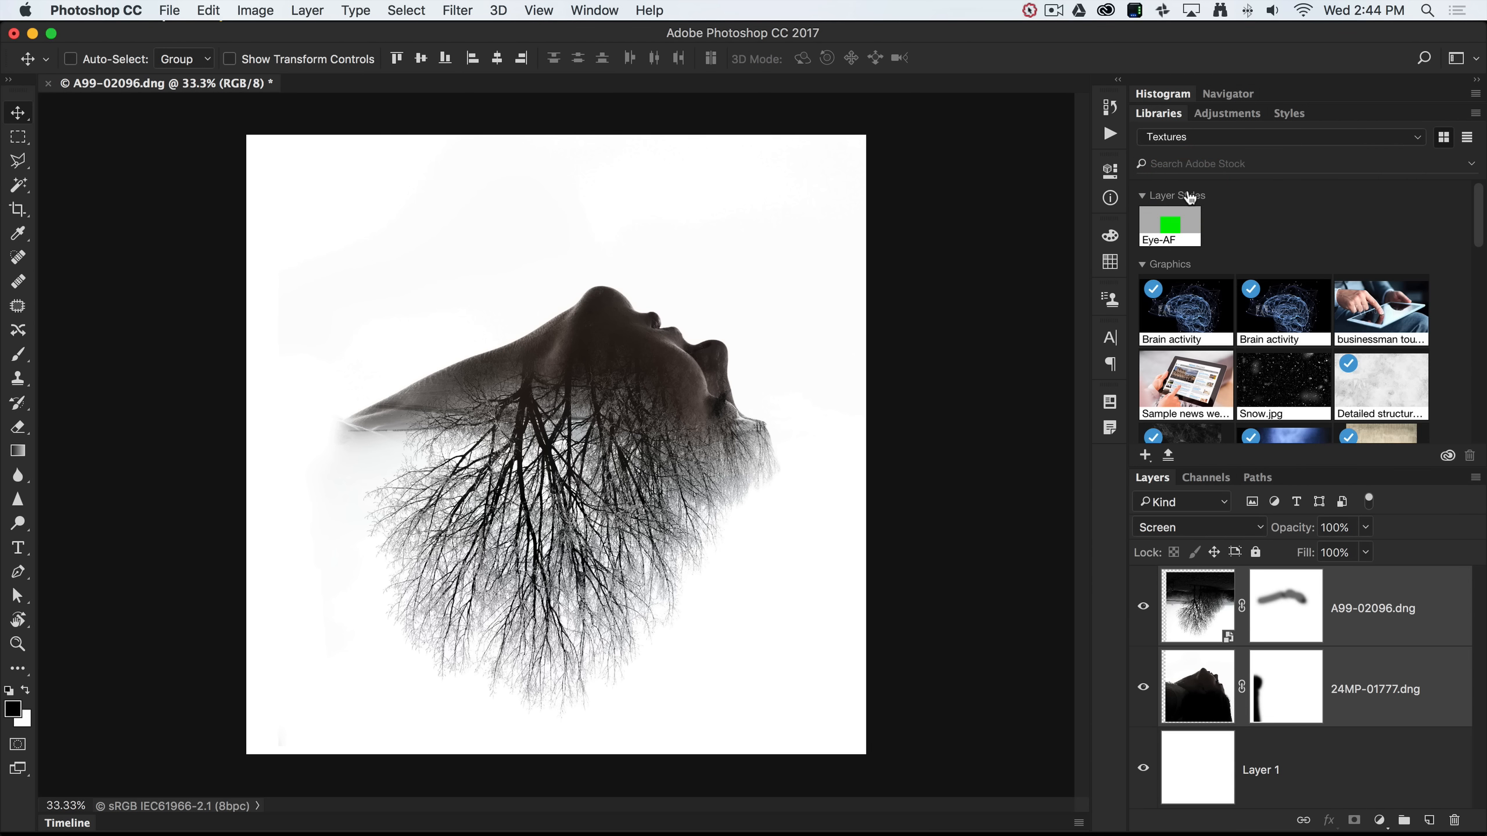
left_click(1210, 268)
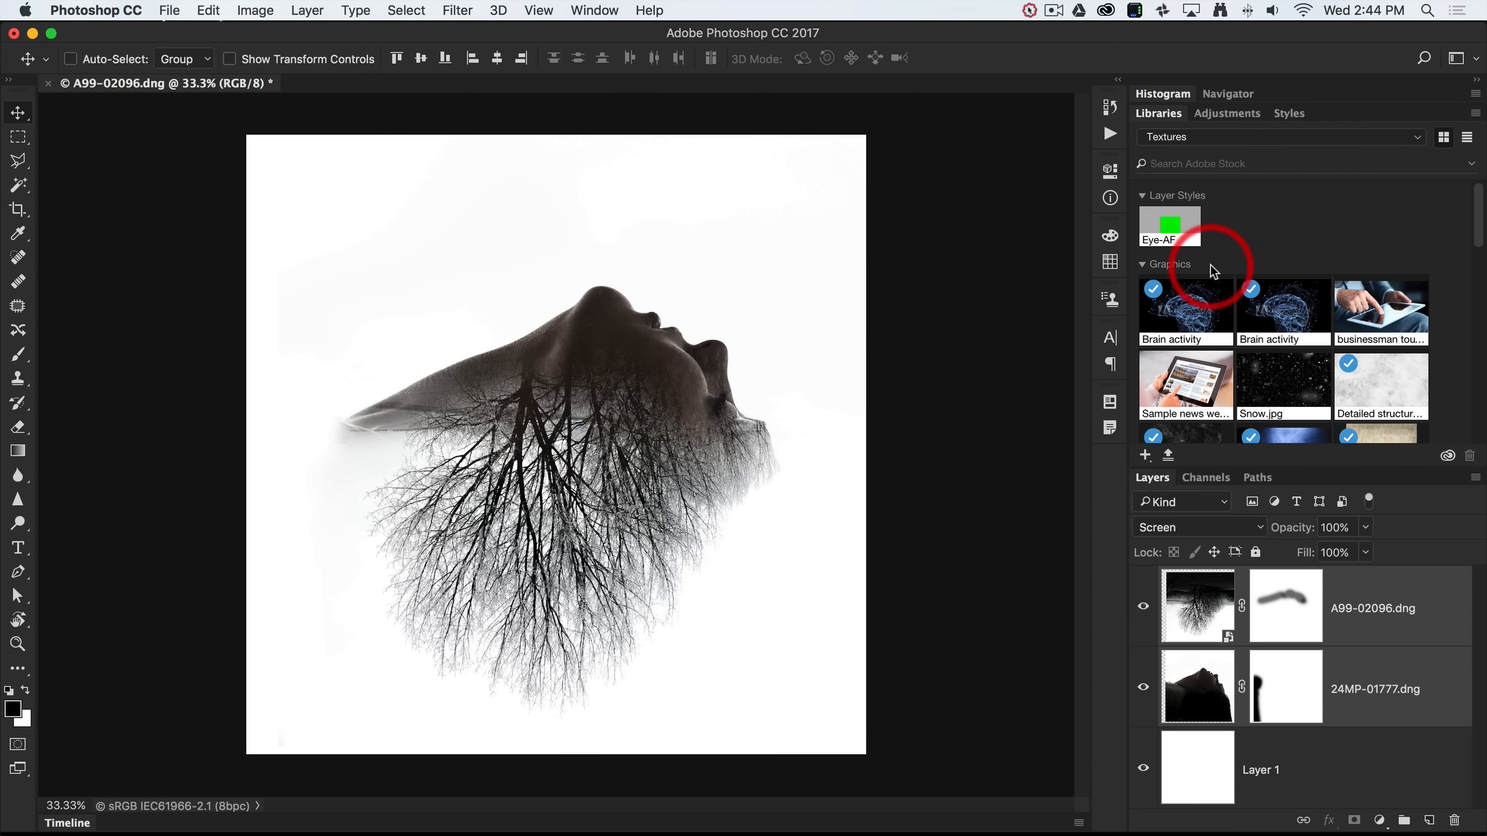
scroll(1211, 270, "down", 5)
scroll(1211, 273, "up", 4)
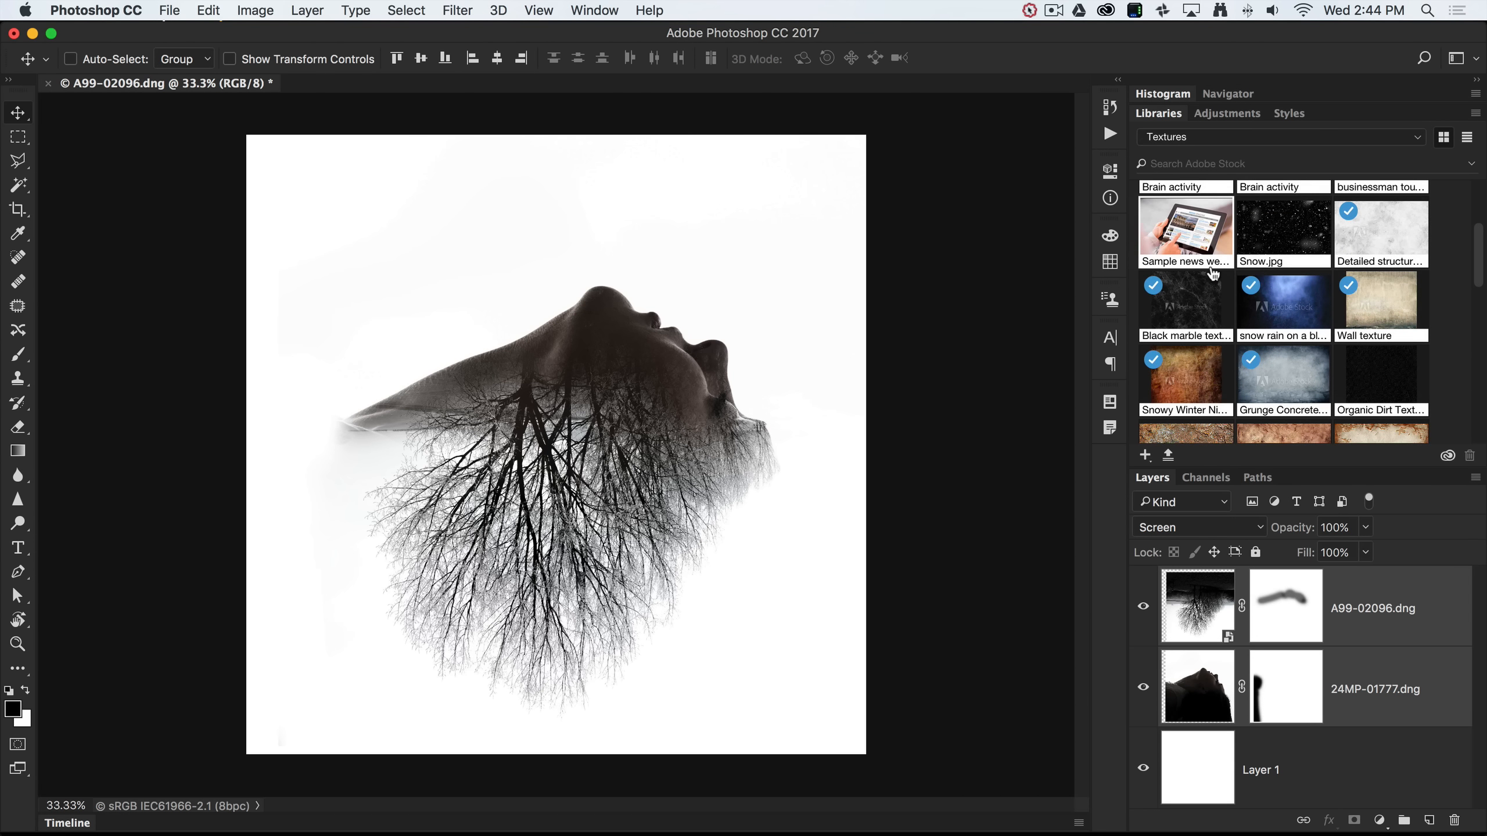
scroll(1212, 273, "down", 2)
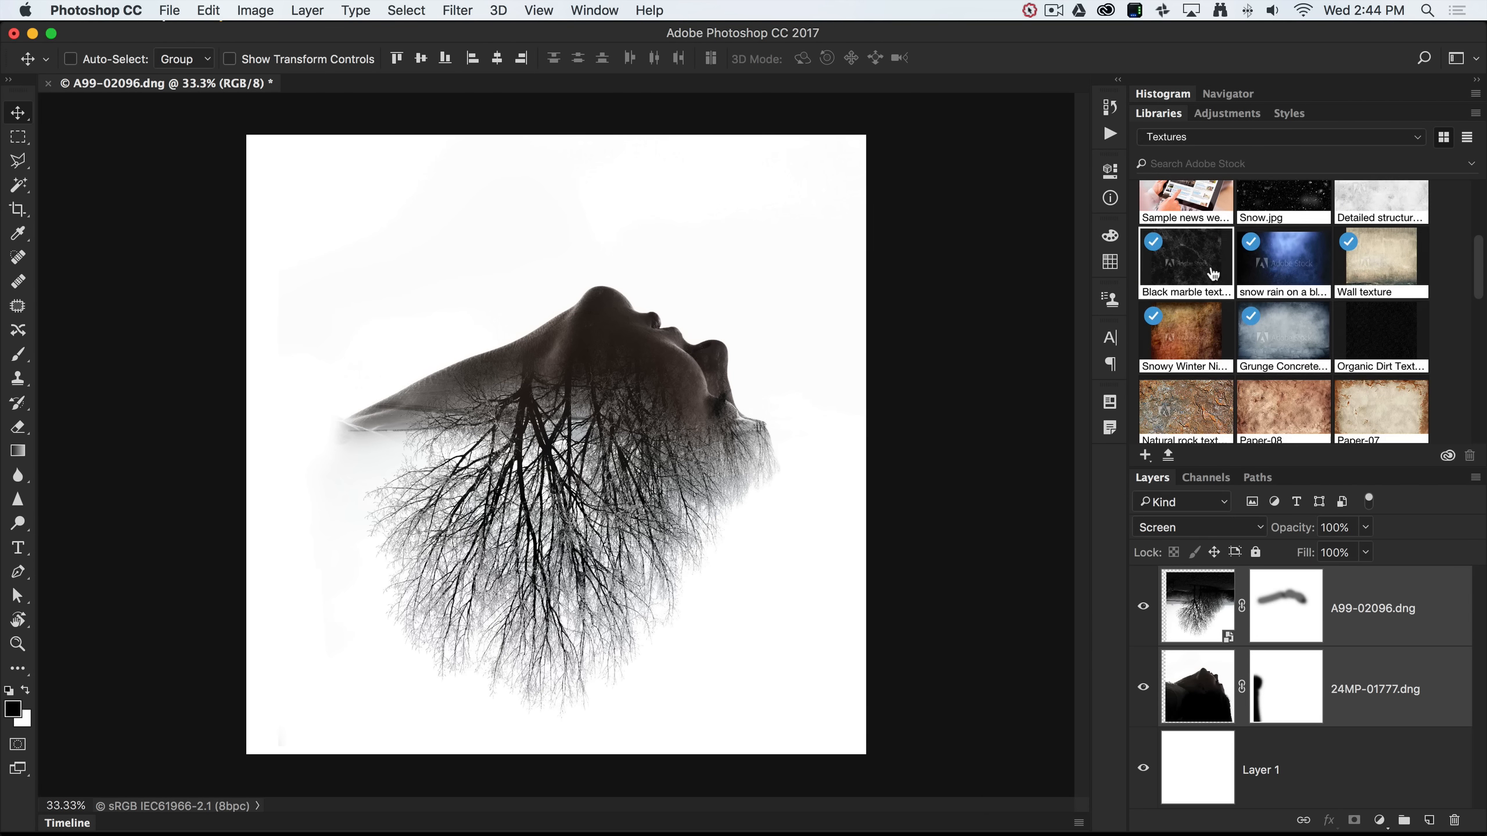
left_click(1283, 346)
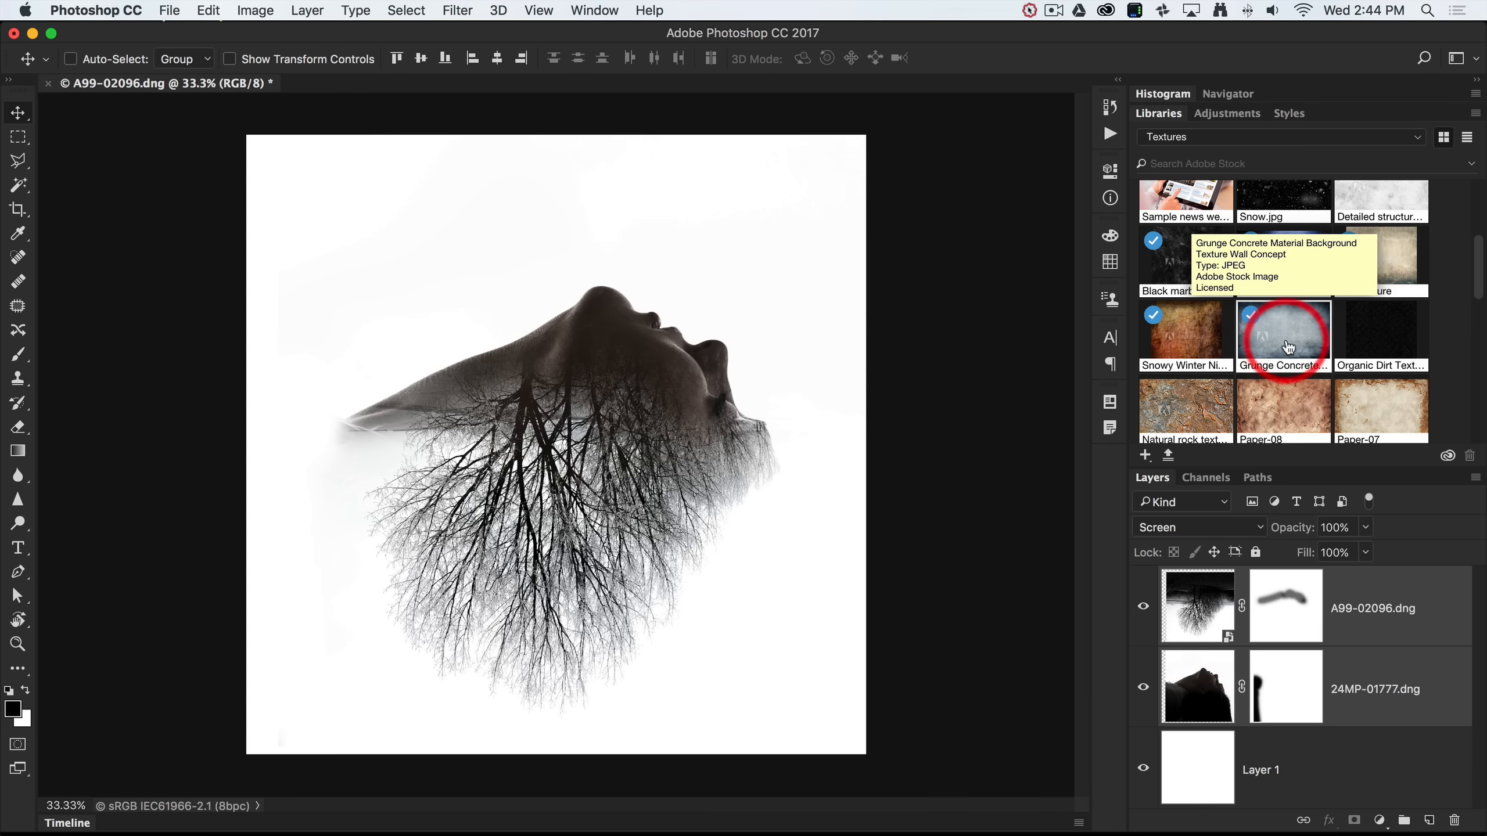
scroll(1284, 352, "down", 3)
left_click(1273, 412)
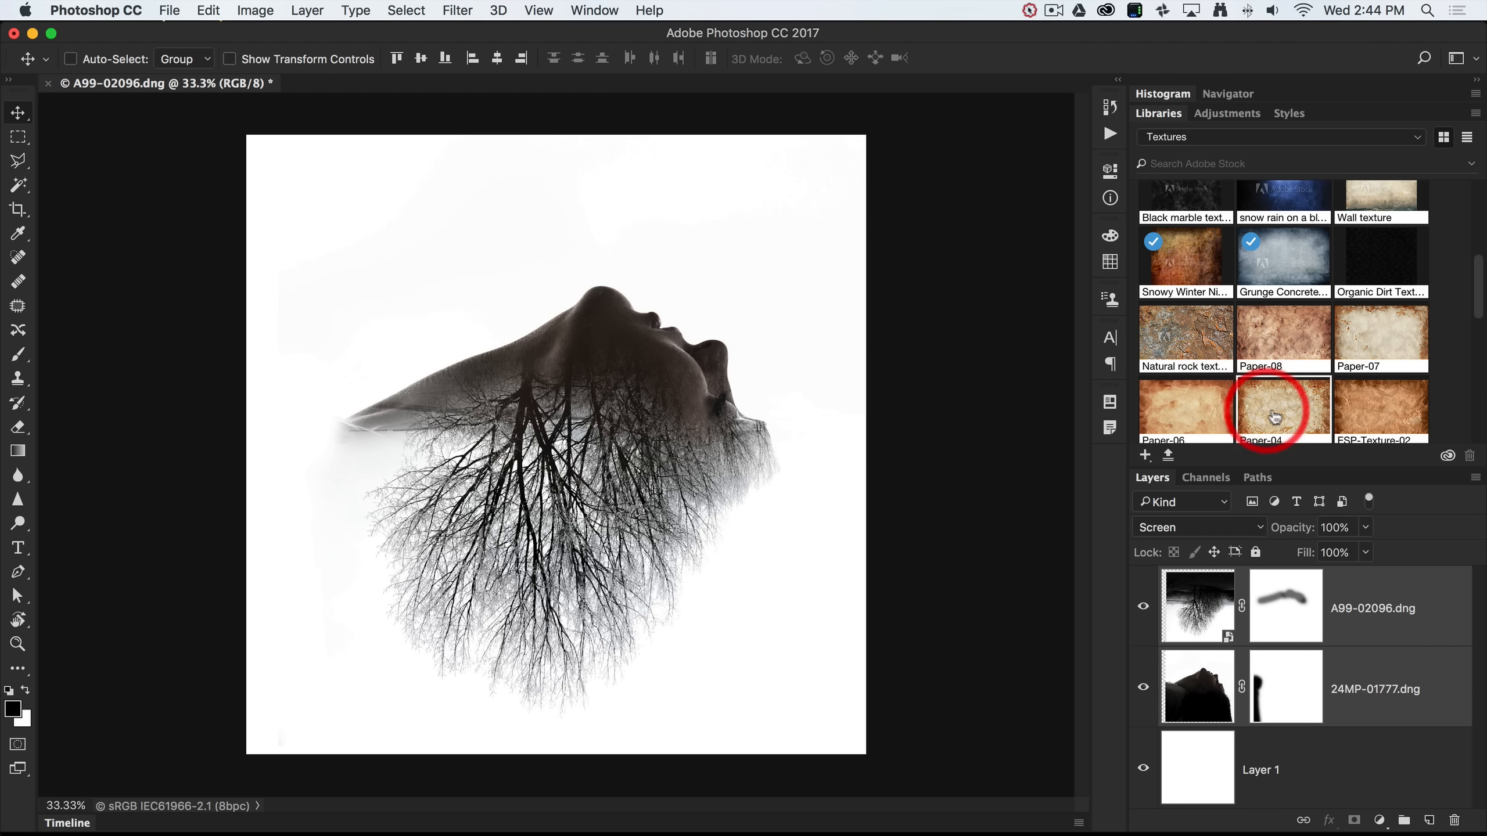
left_click(1322, 360)
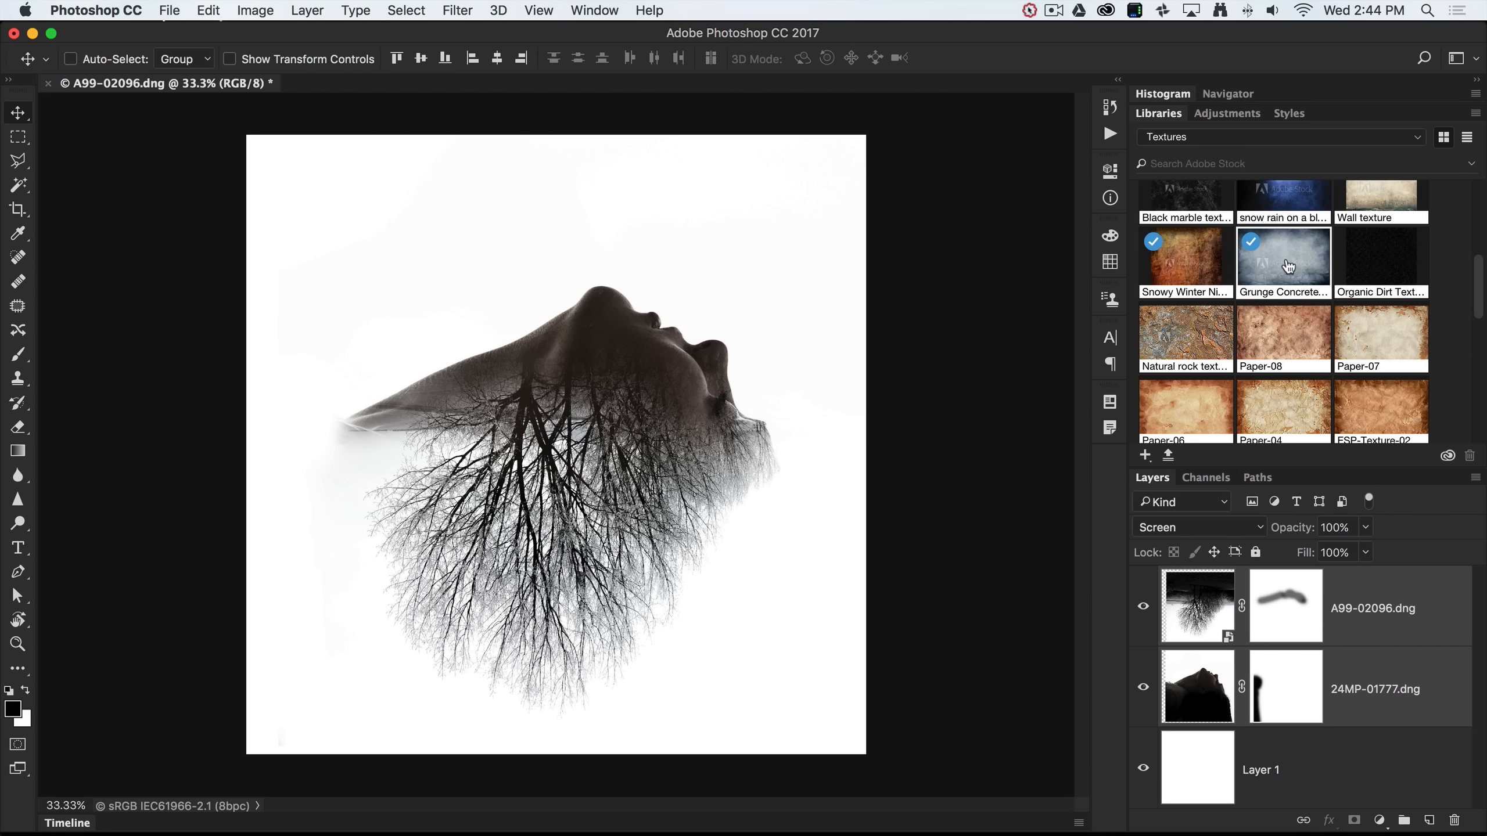
Place the Grunge Concrete texture from Libraries onto the canvas and confirm it.
left_click_drag(1287, 266, 553, 393)
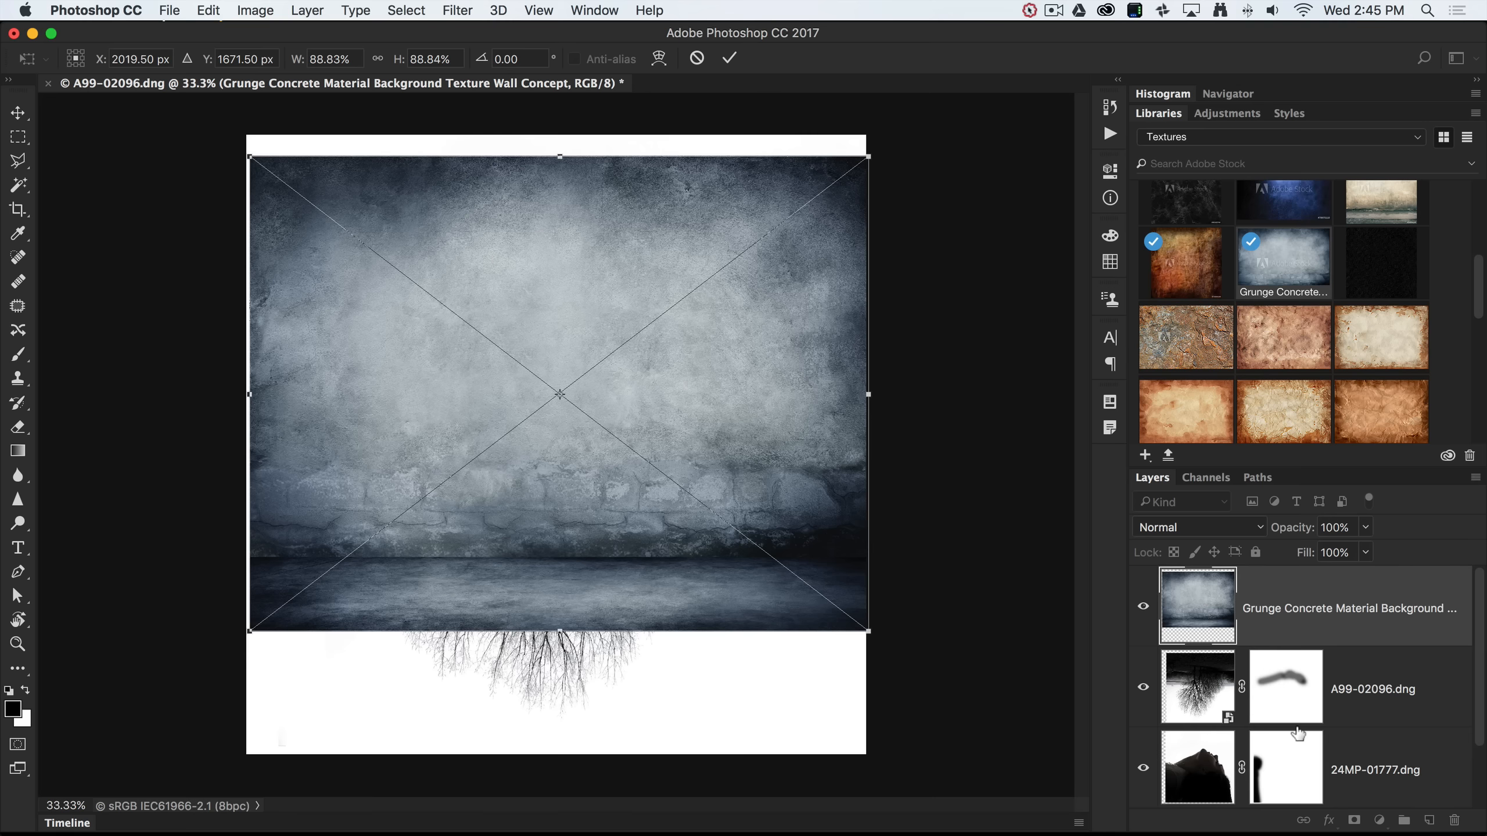
left_click_drag(1383, 656, 1383, 702)
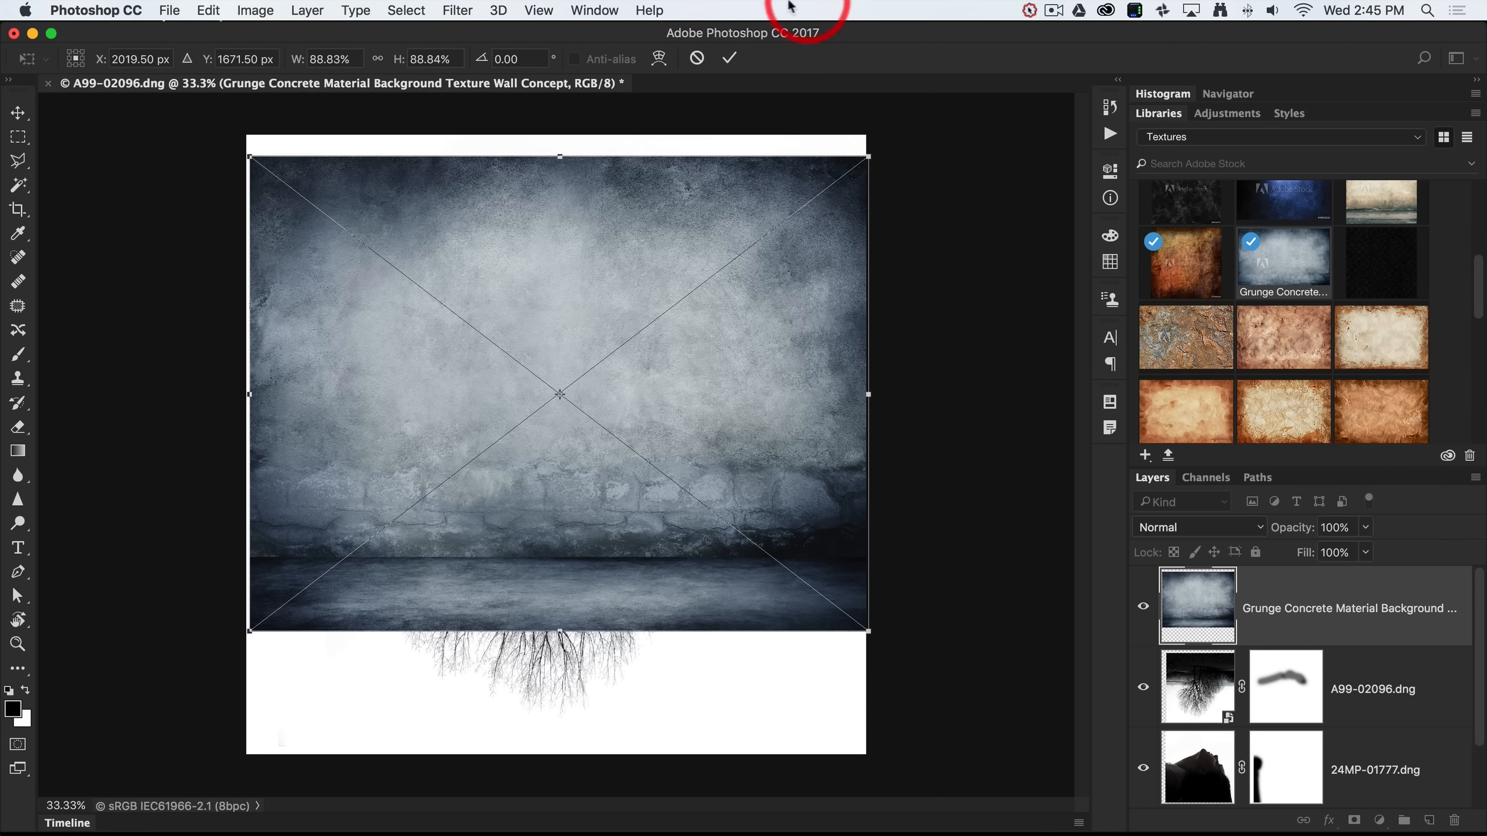
left_click(729, 57)
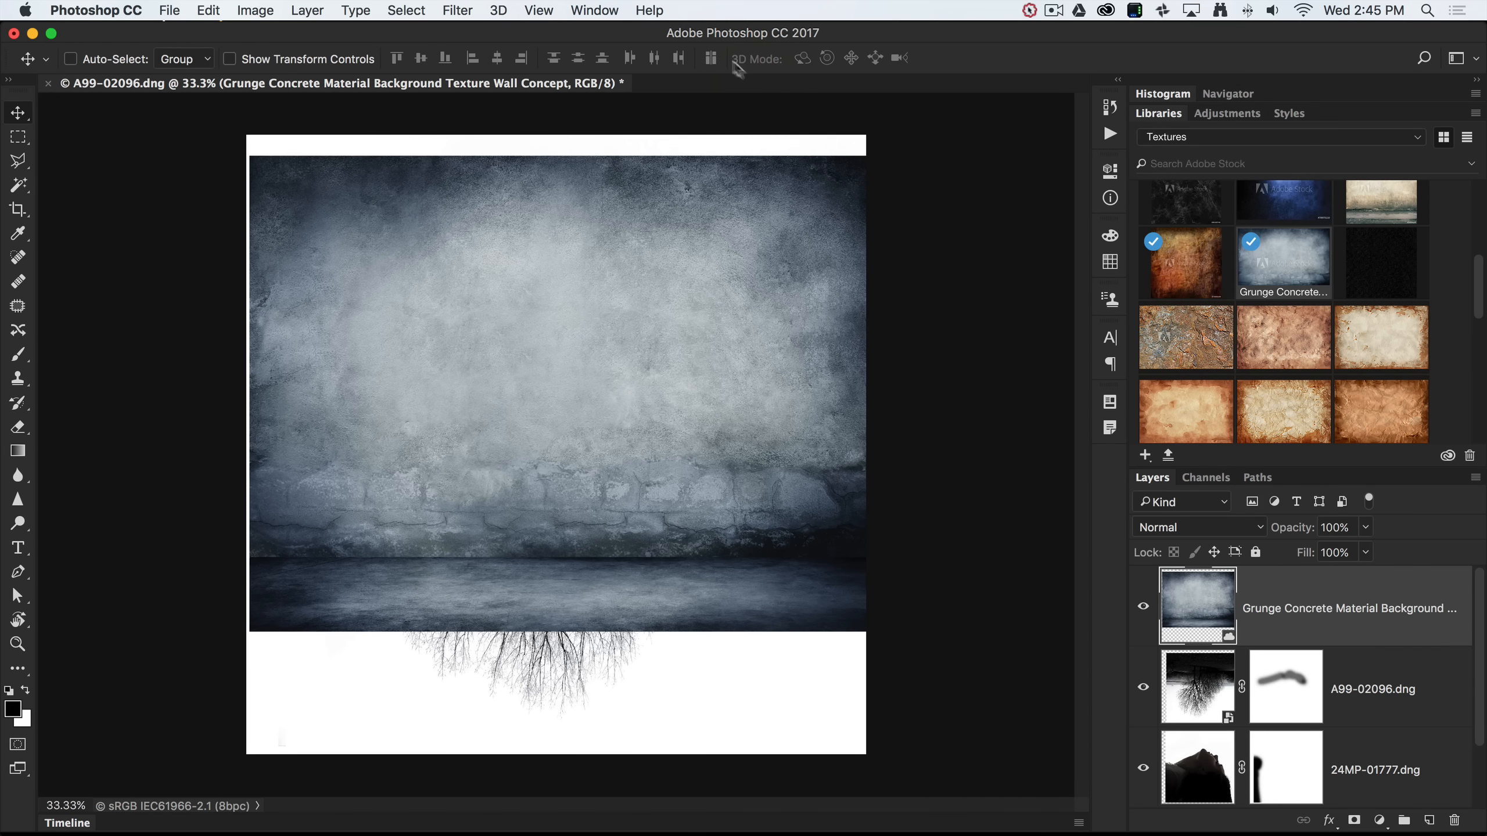
Reorder the Grunge Concrete layer so it ends up at the top of the layer stack.
left_click_drag(1398, 624, 1397, 720)
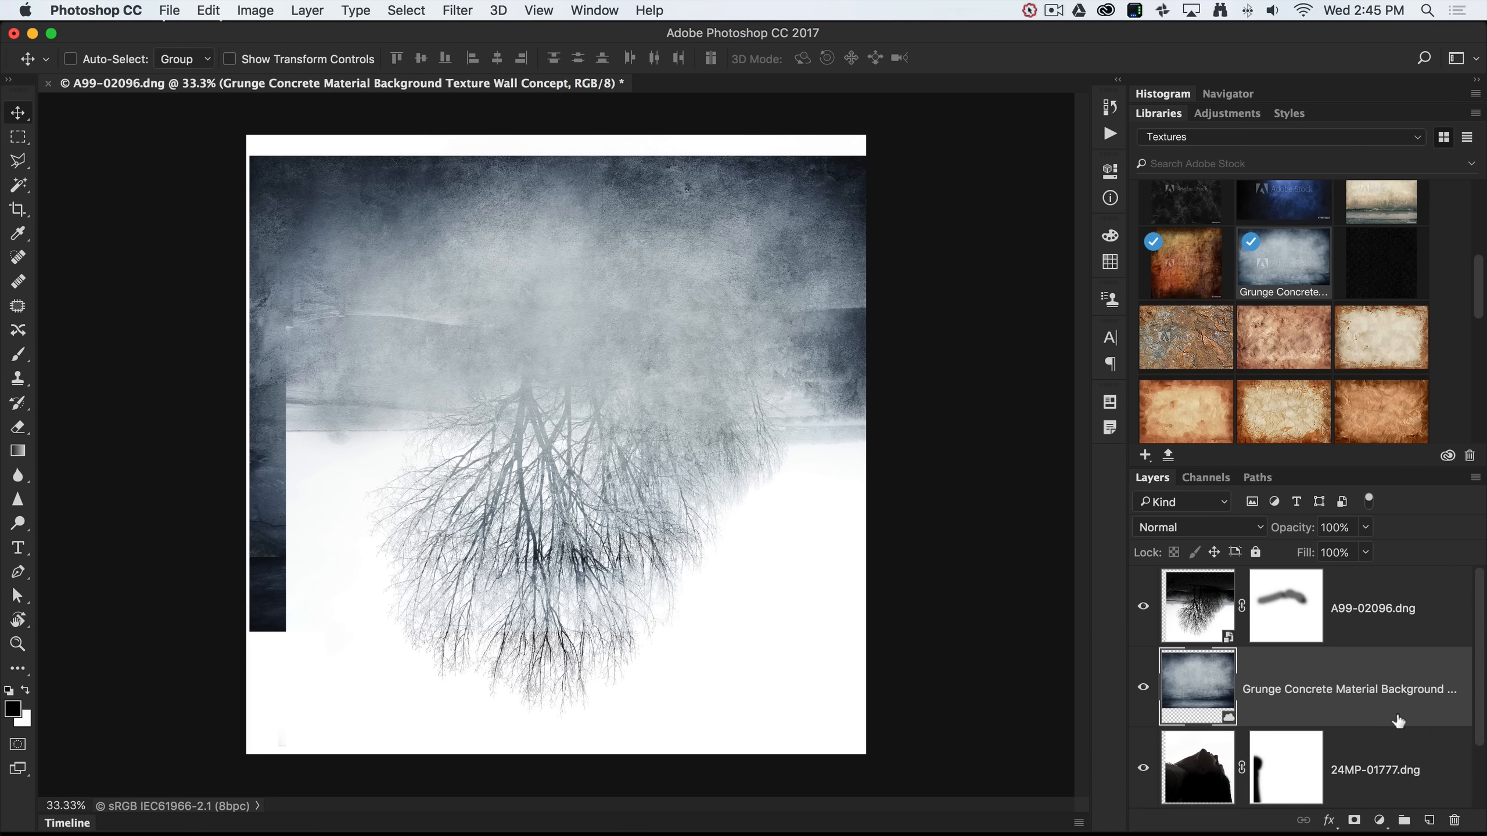
left_click(1396, 716)
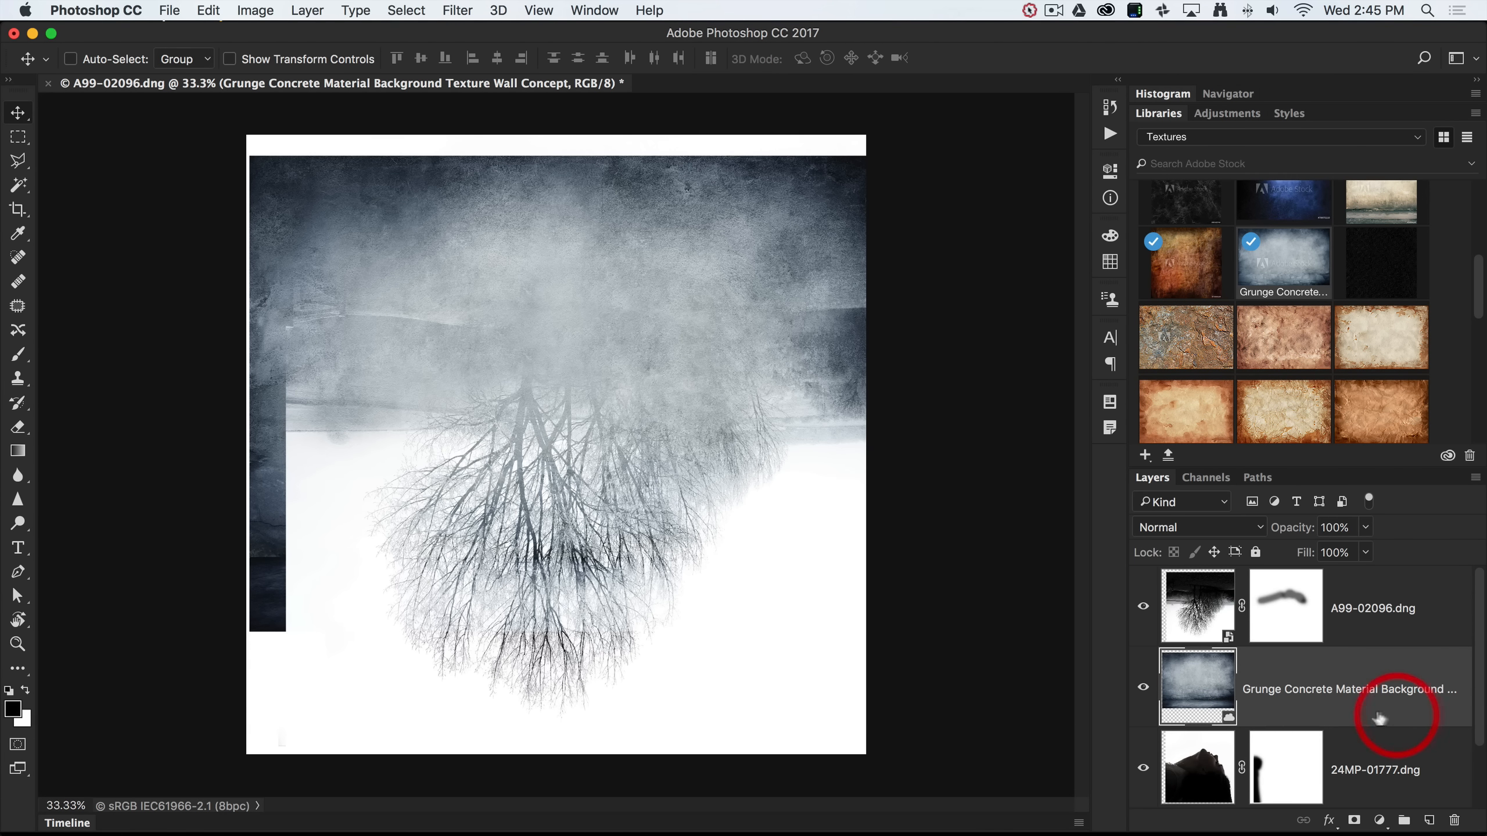
left_click(1341, 710)
left_click_drag(1343, 716, 1342, 609)
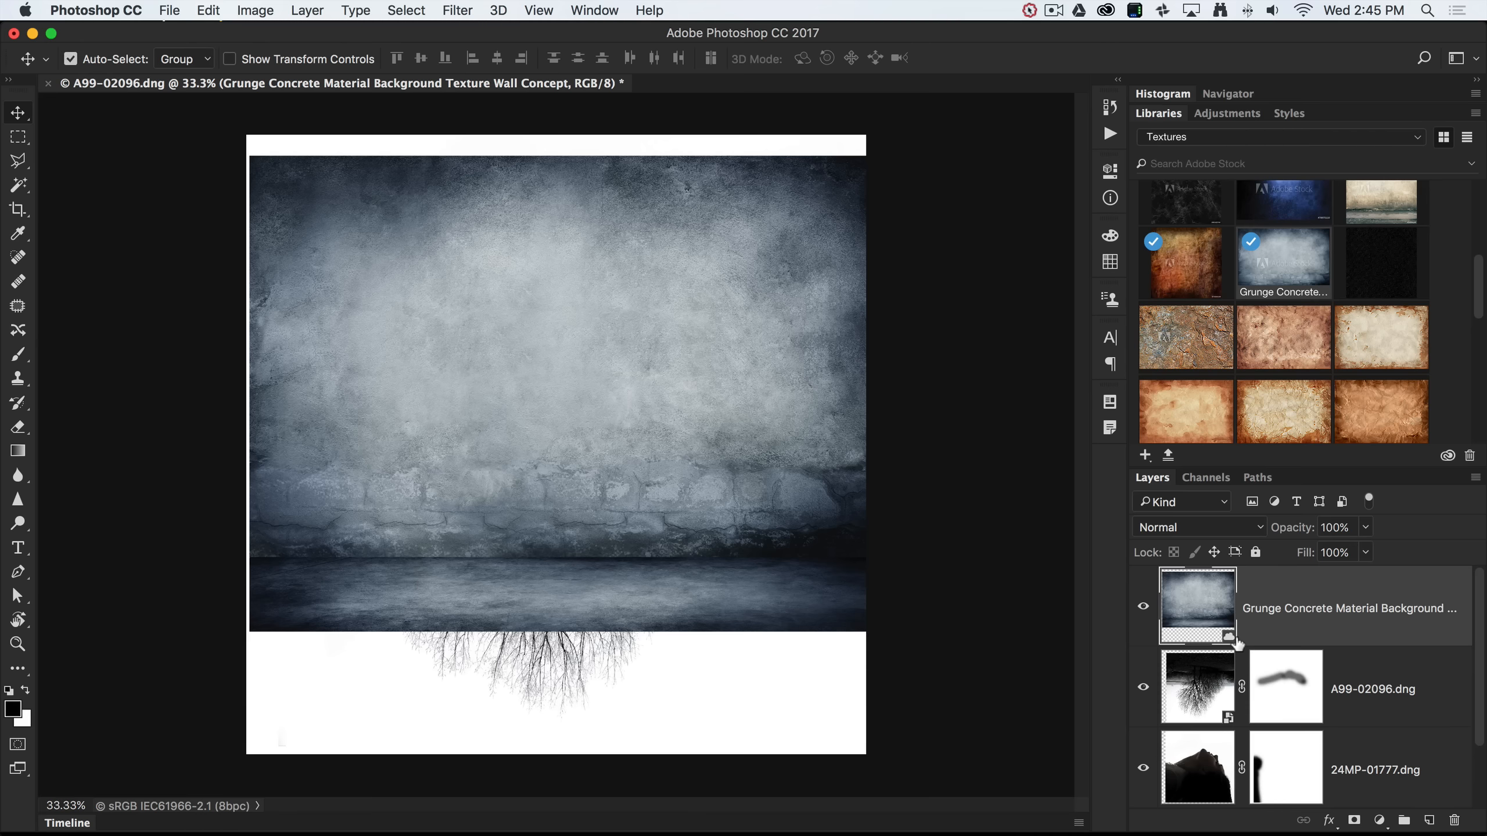
key("super+t")
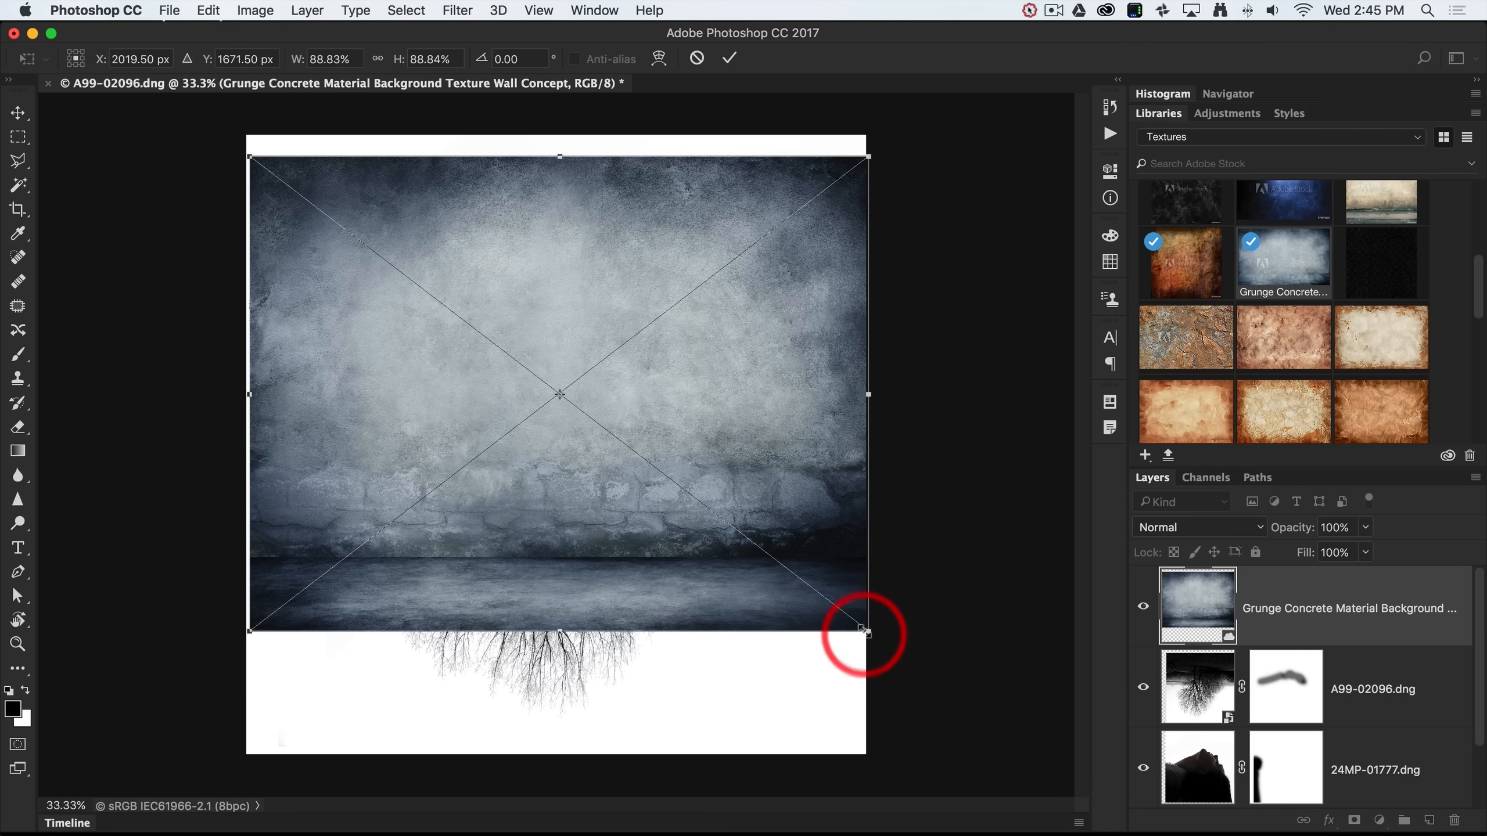
Enlarge the Grunge Concrete texture to about 150% height and commit the transform.
left_click_drag(865, 629, 882, 764)
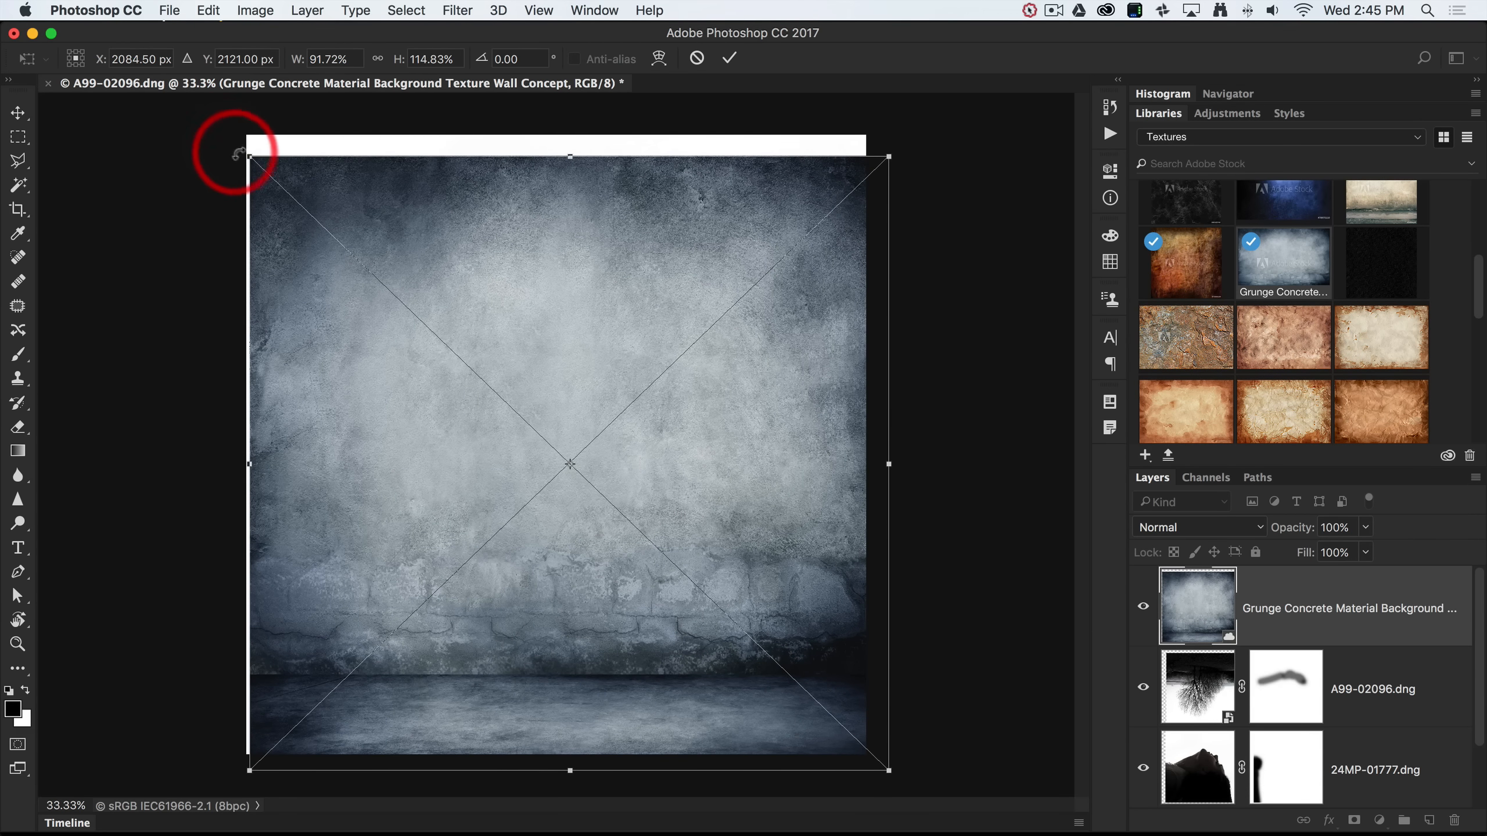
left_click_drag(245, 155, 221, 118)
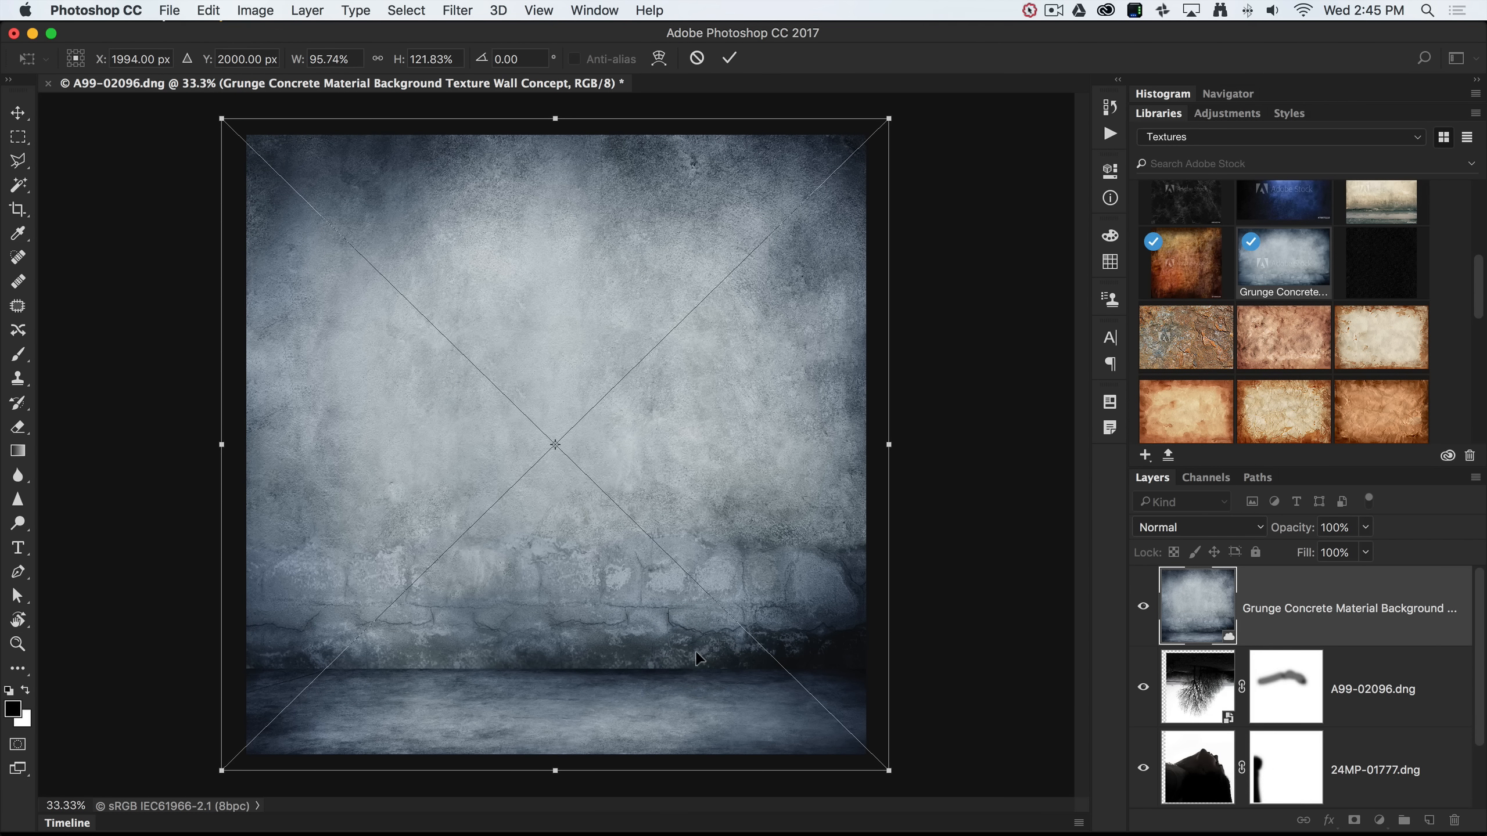
key("super+minus")
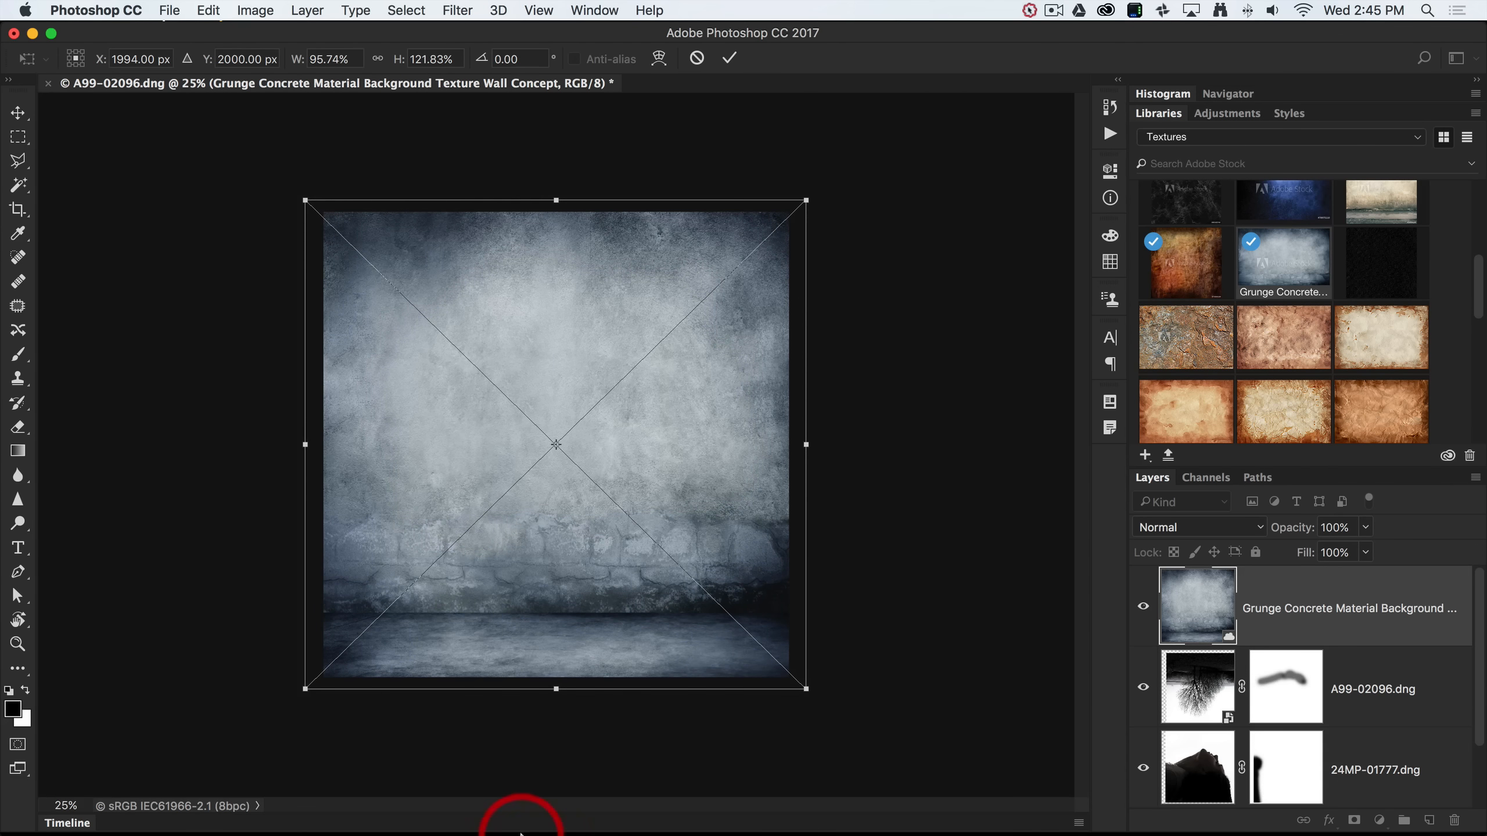
left_click_drag(555, 689, 558, 802)
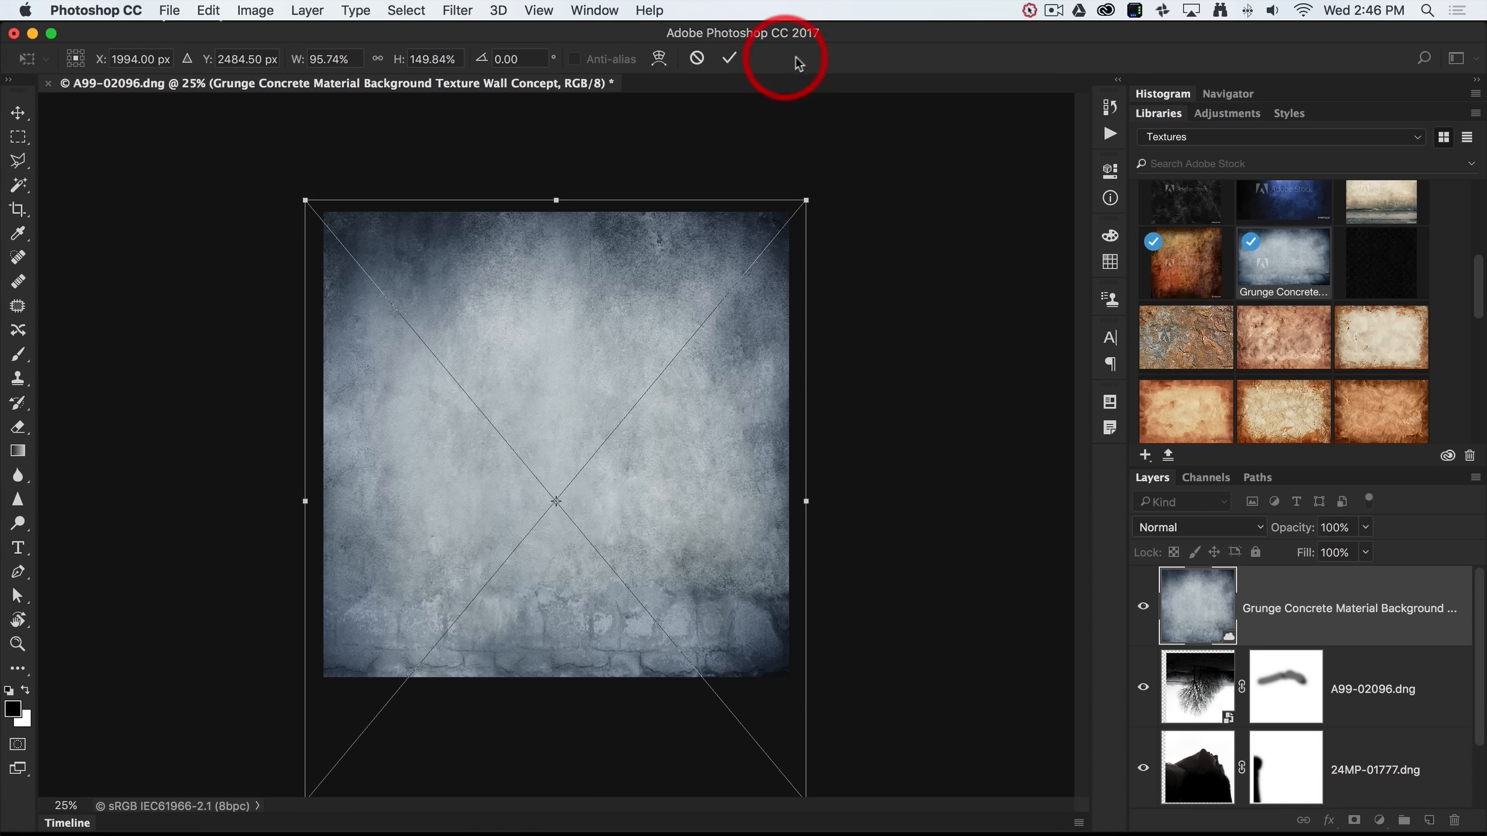
left_click(732, 59)
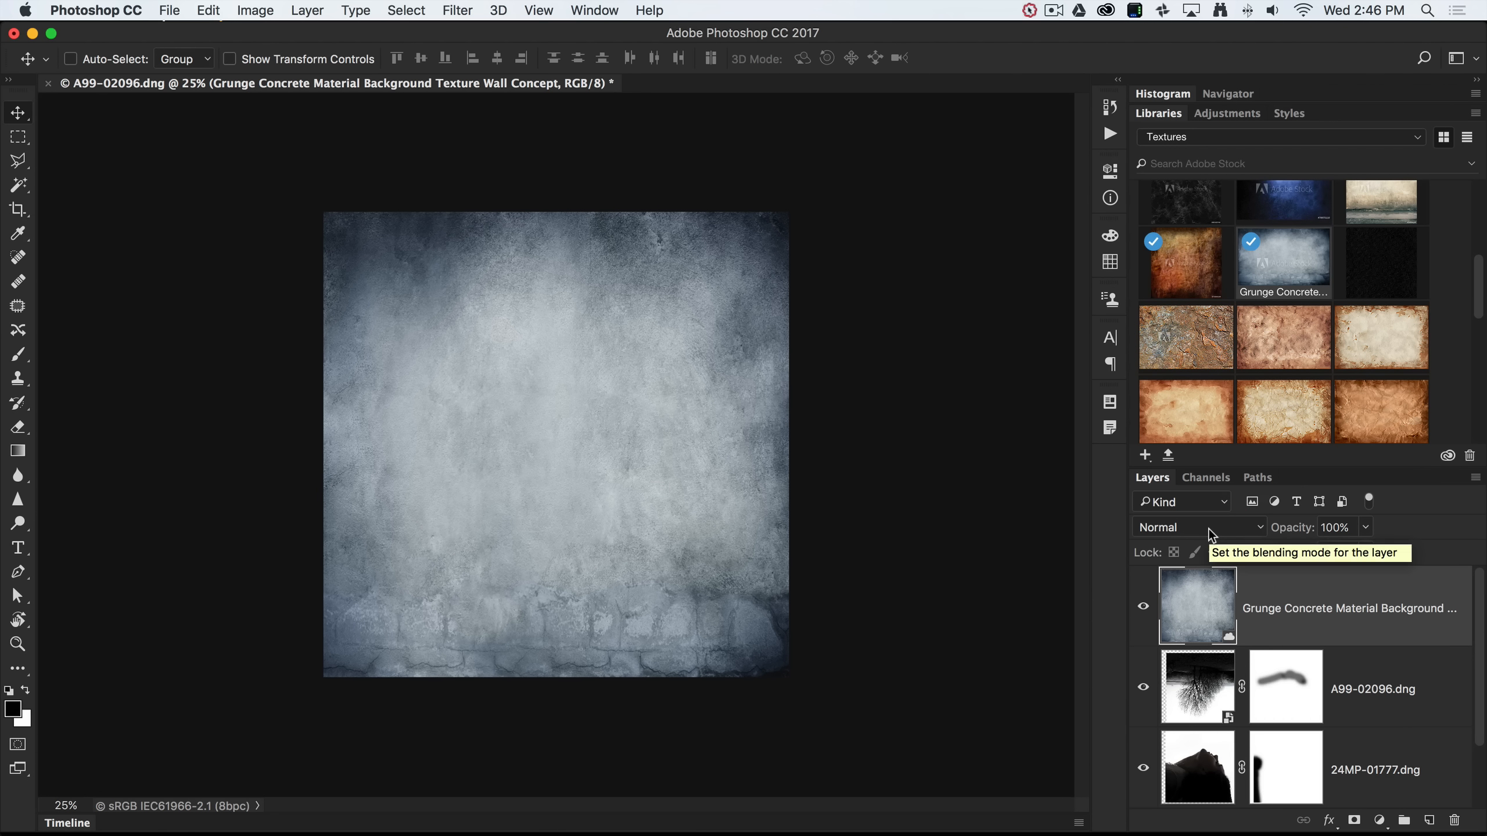
Set the Grunge Concrete layer to Multiply blend mode at 63% opacity.
left_click(1258, 530)
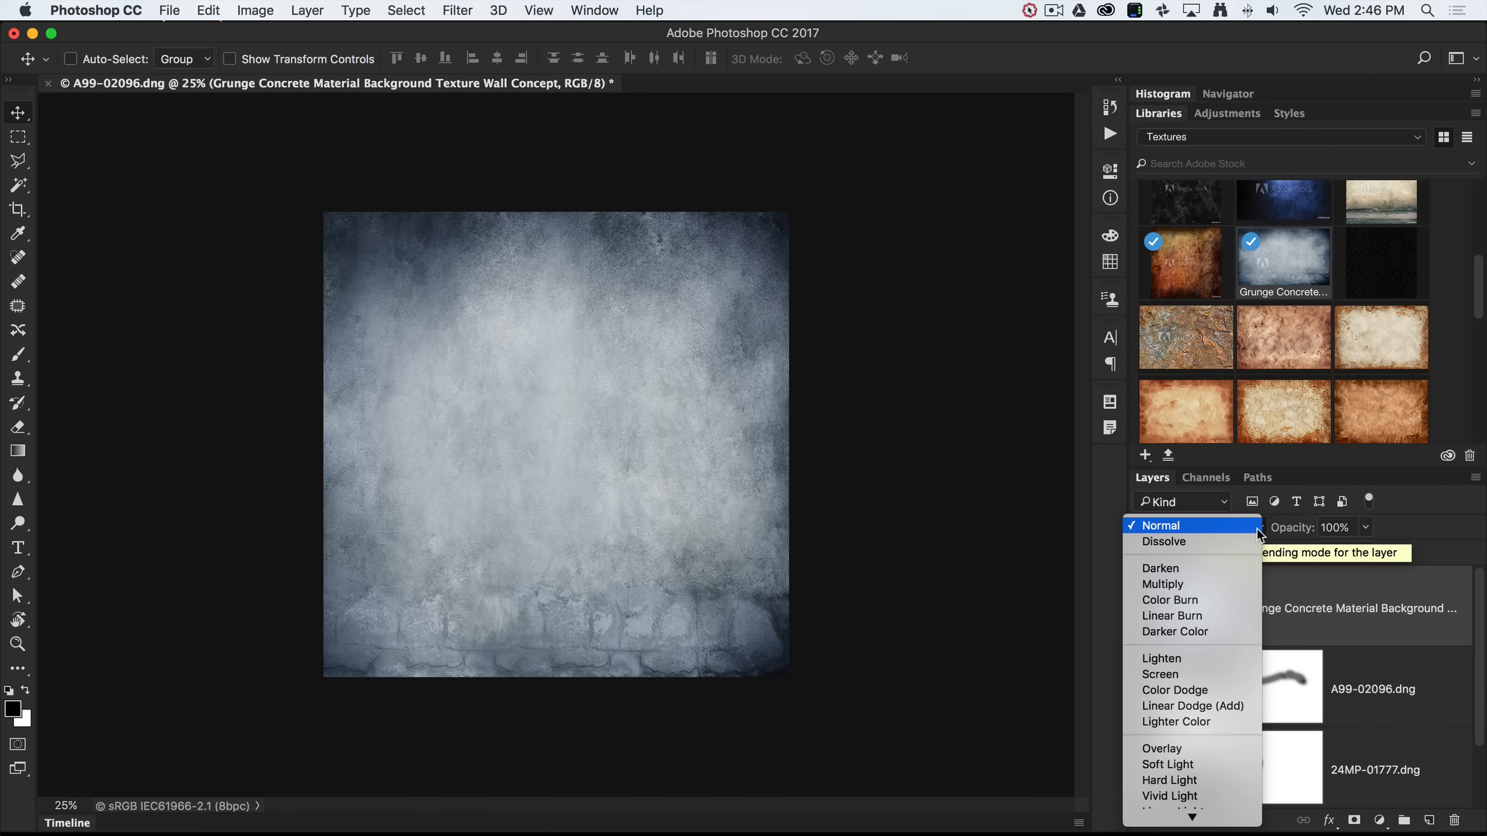
left_click(1190, 583)
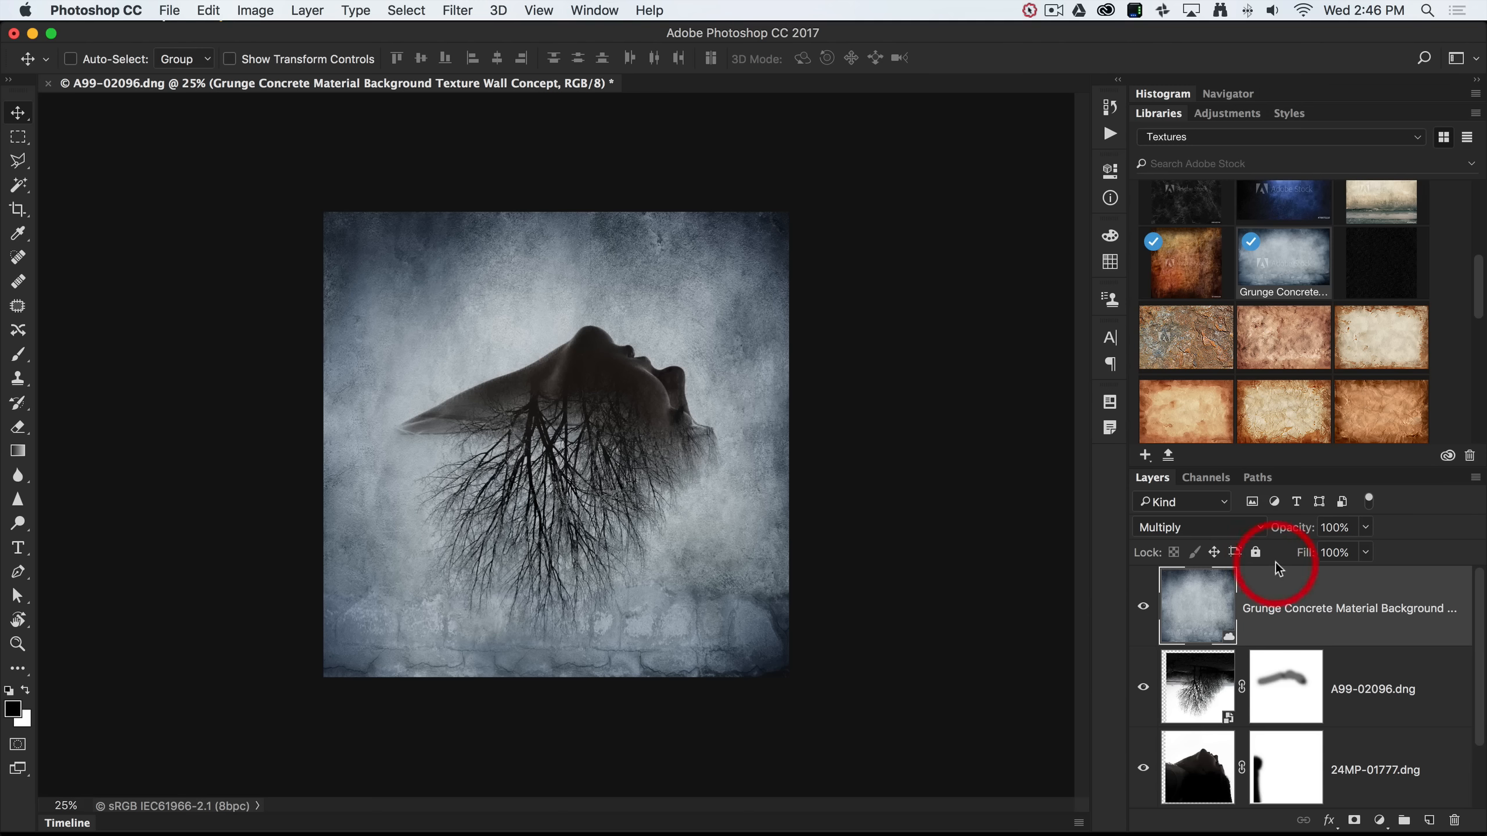
left_click_drag(1298, 533, 1265, 533)
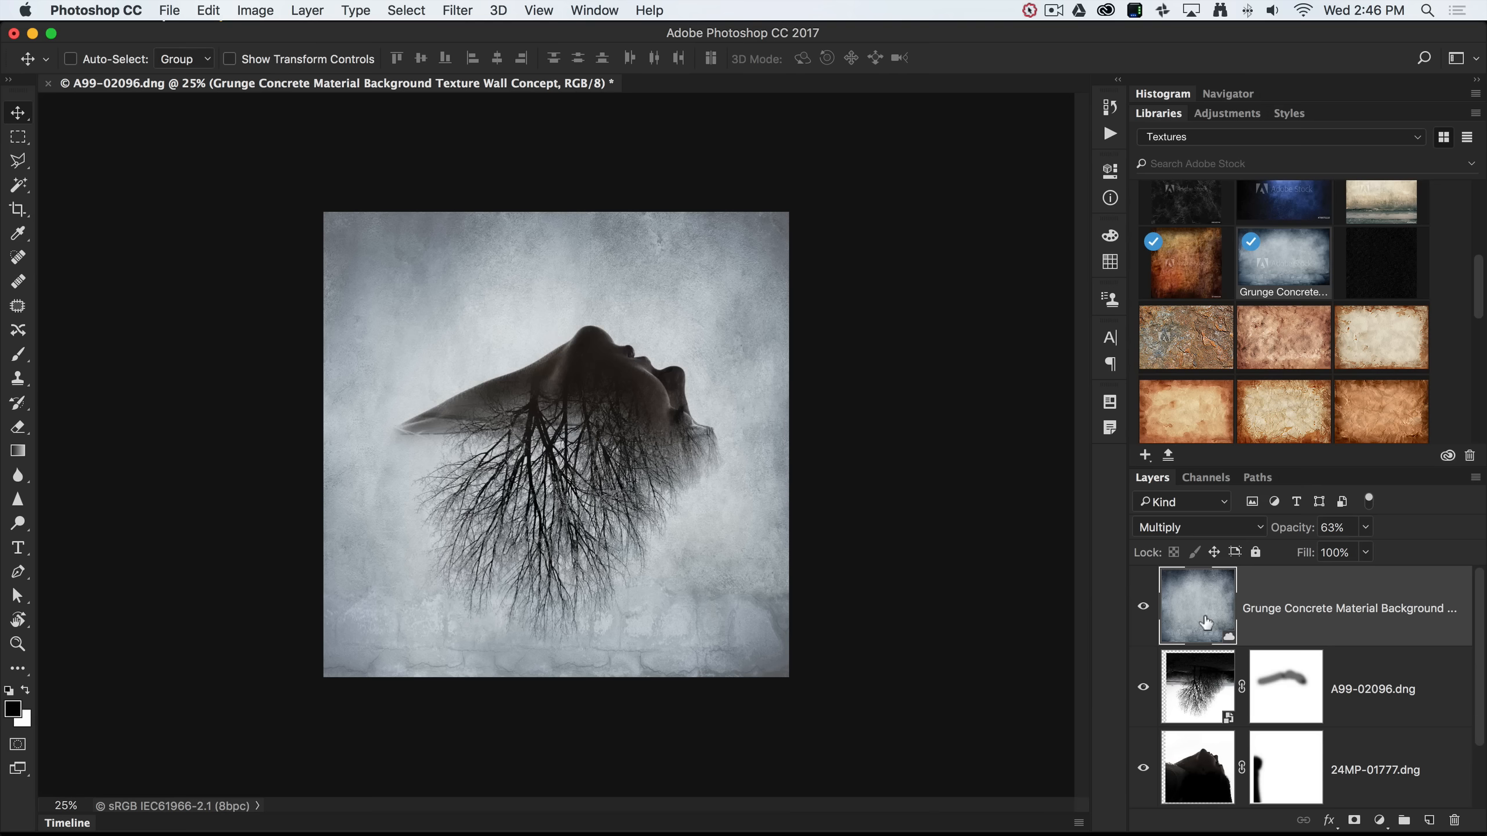
key("super+t")
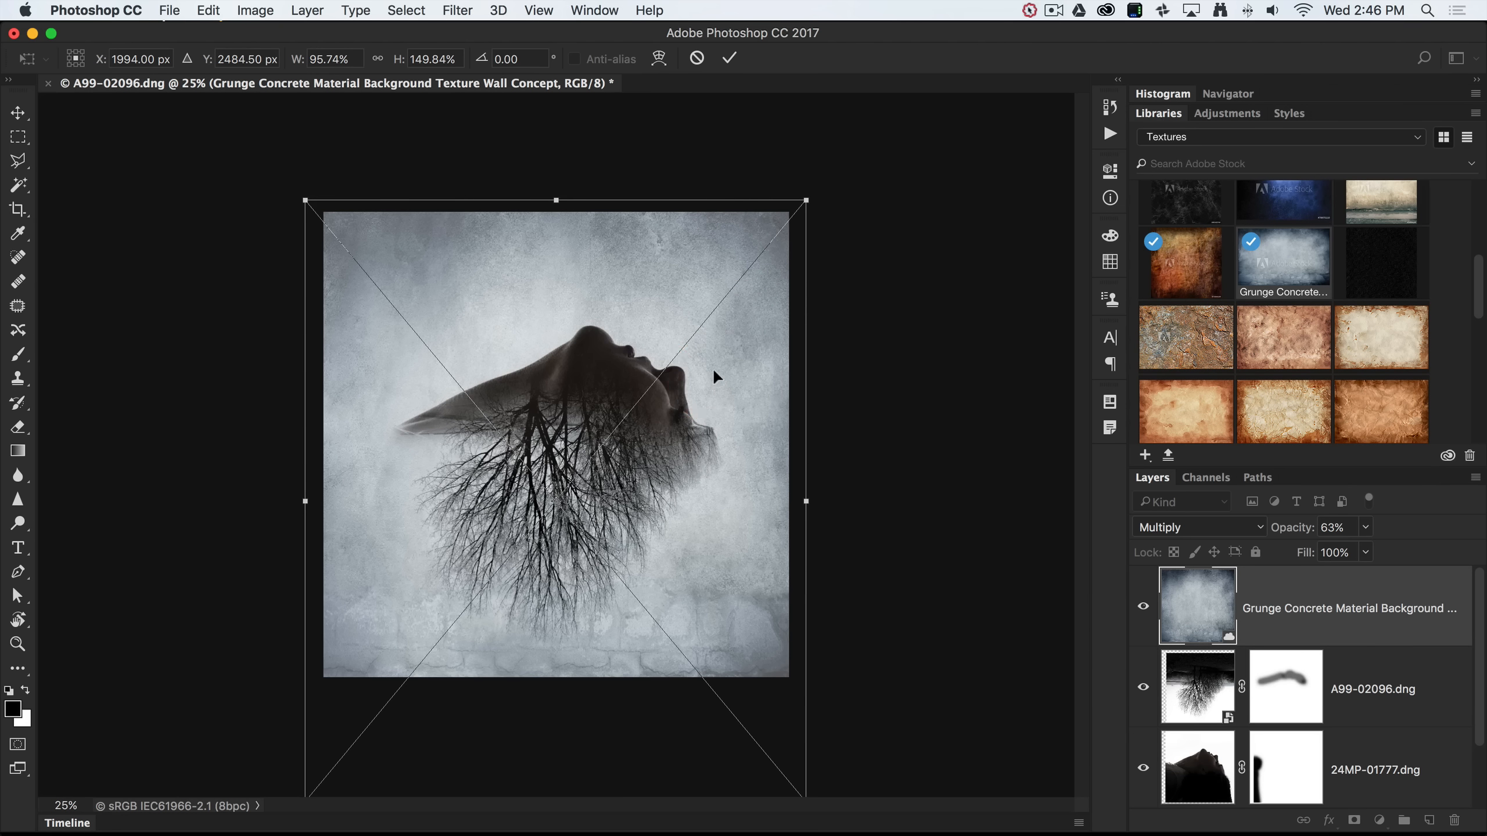
Stretch the texture to roughly 95.7% width and 162% height, then fit the poster on screen.
key("super+minus")
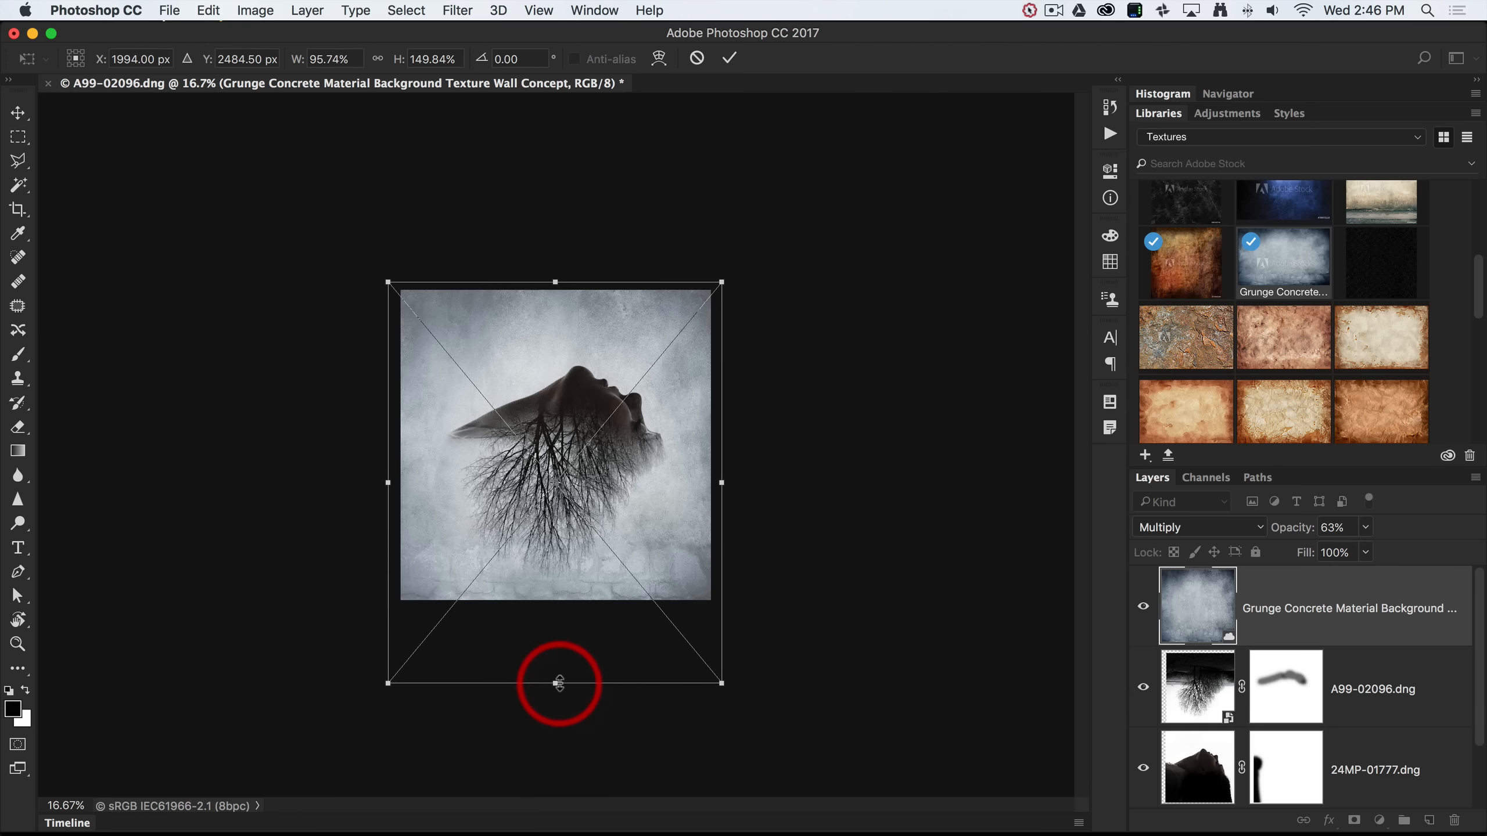
left_click_drag(554, 684, 552, 715)
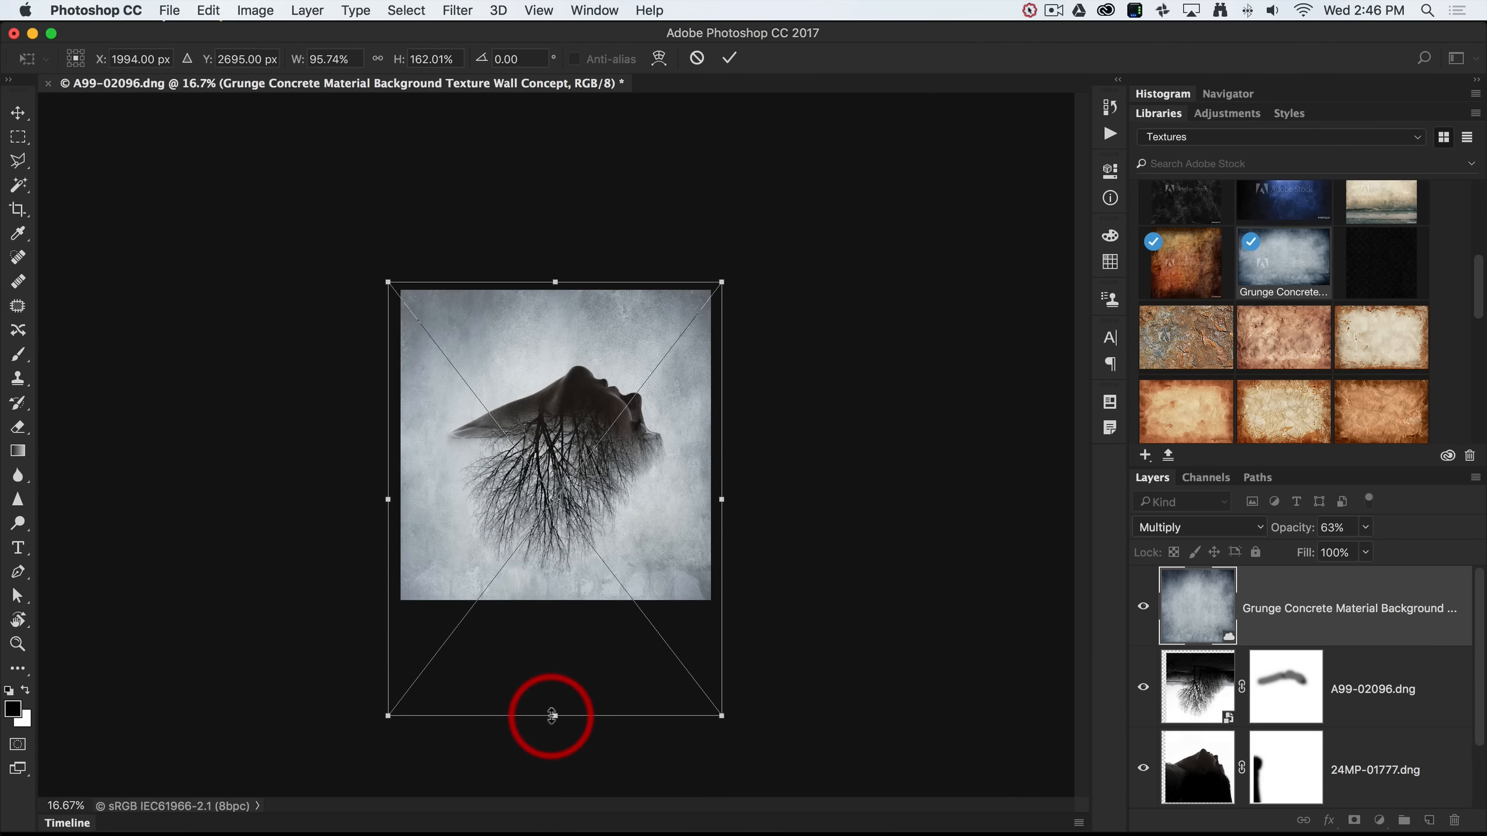
left_click(730, 59)
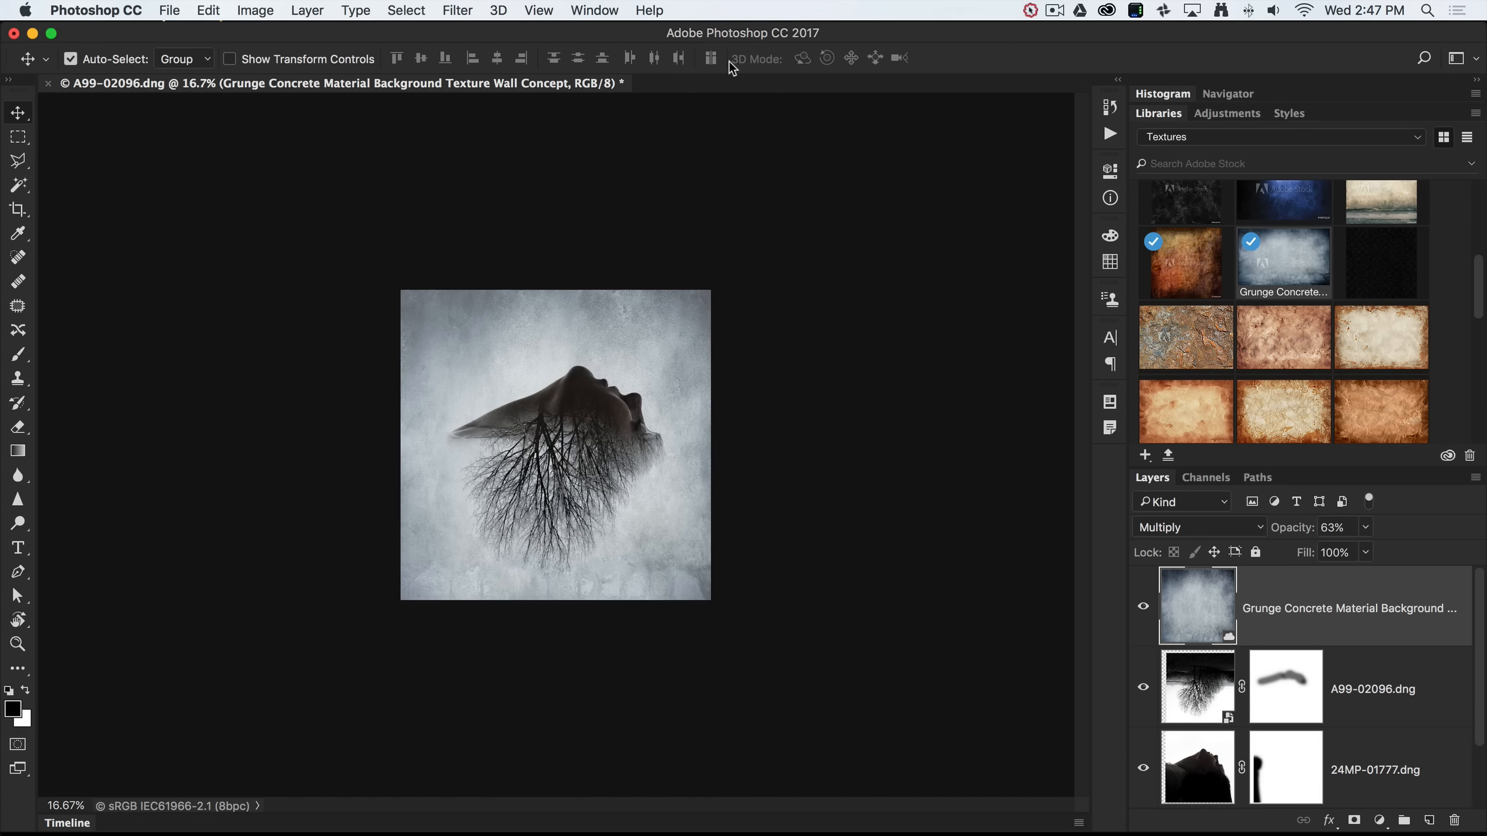
key("super+0")
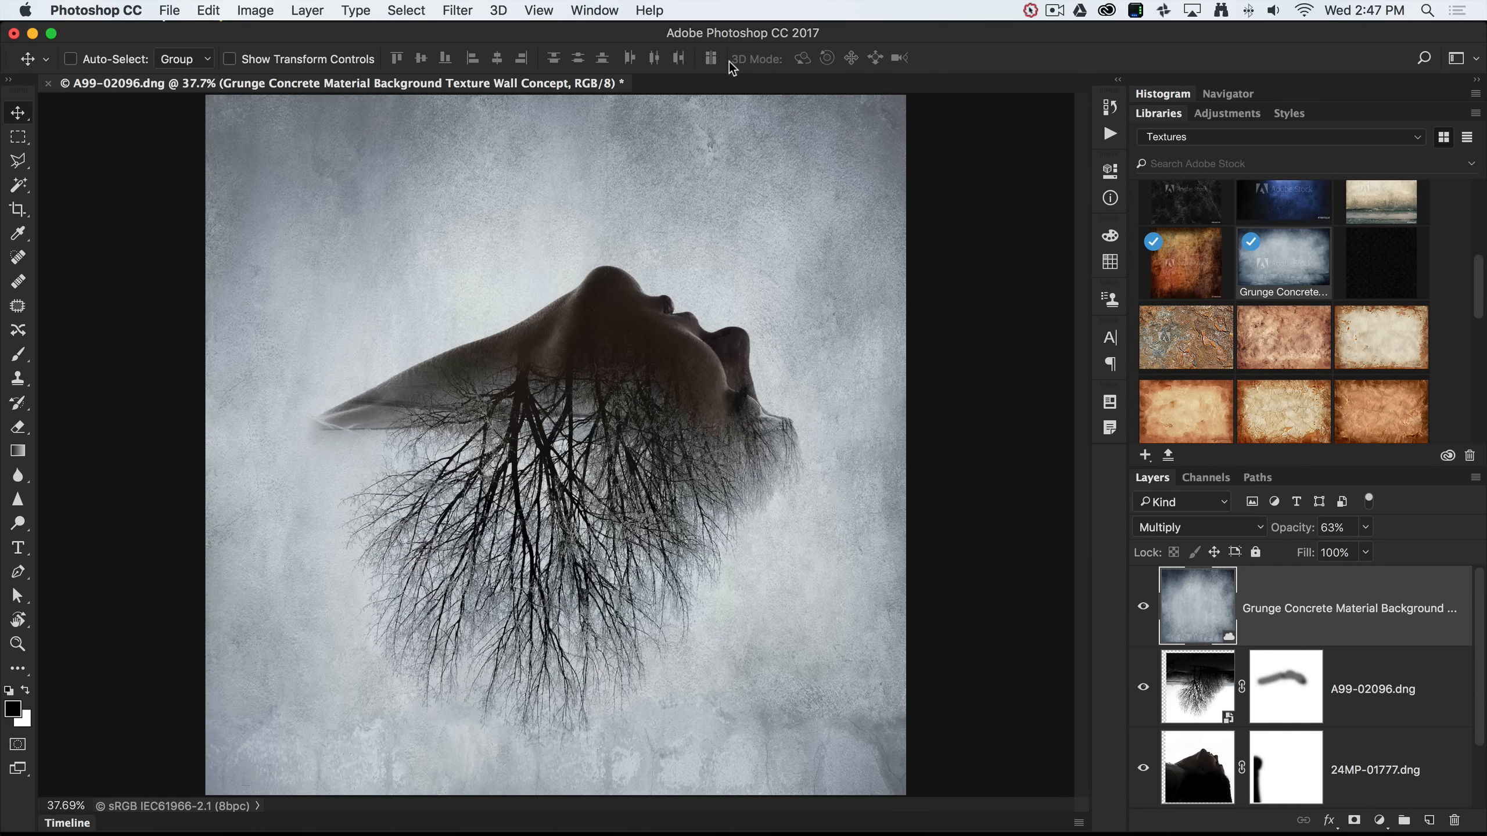
Create a centre-aligned paragraph text box across the top of the poster.
left_click(17, 548)
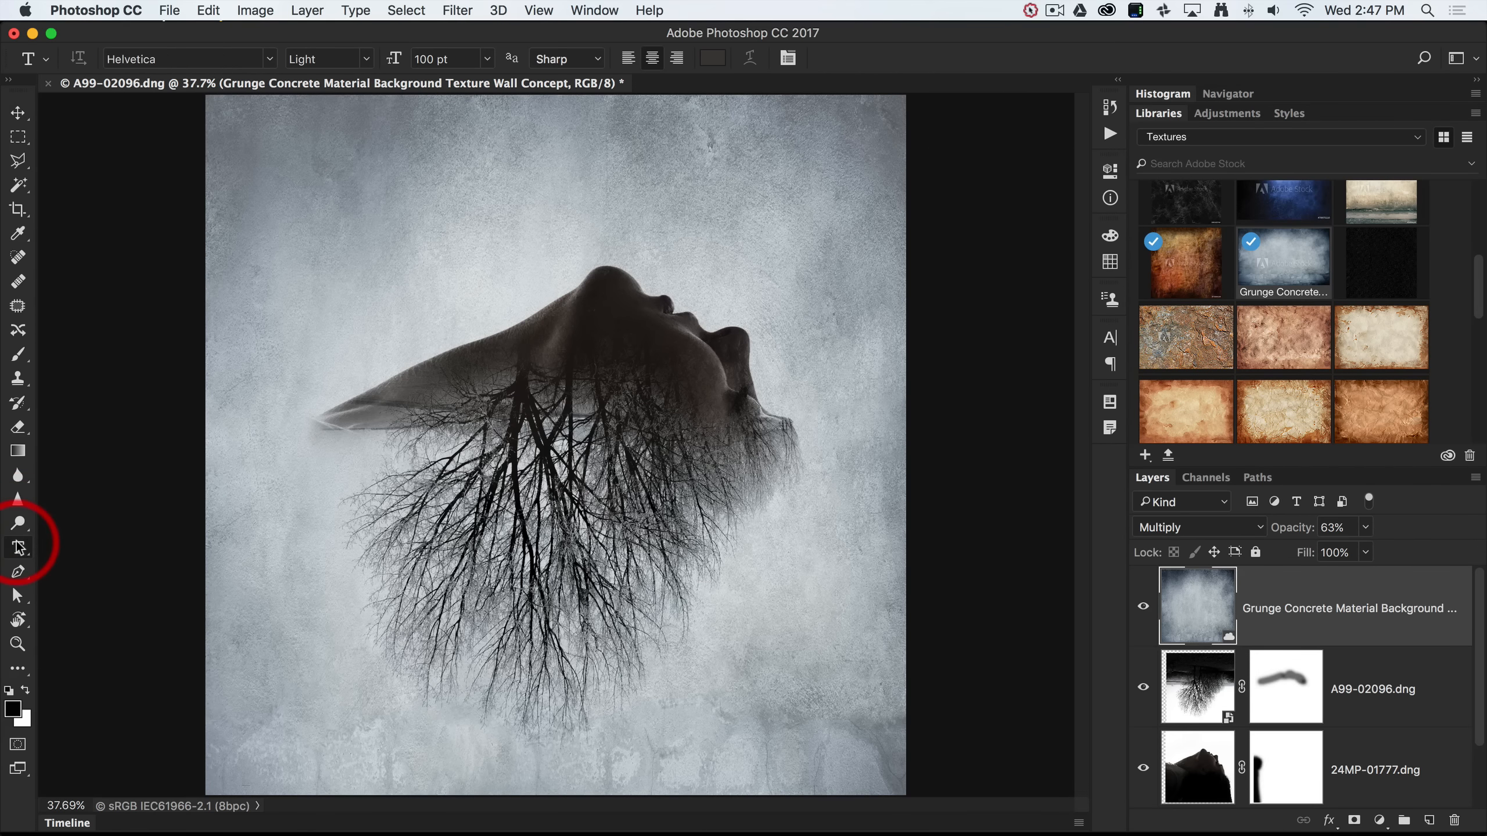
left_click(1196, 608)
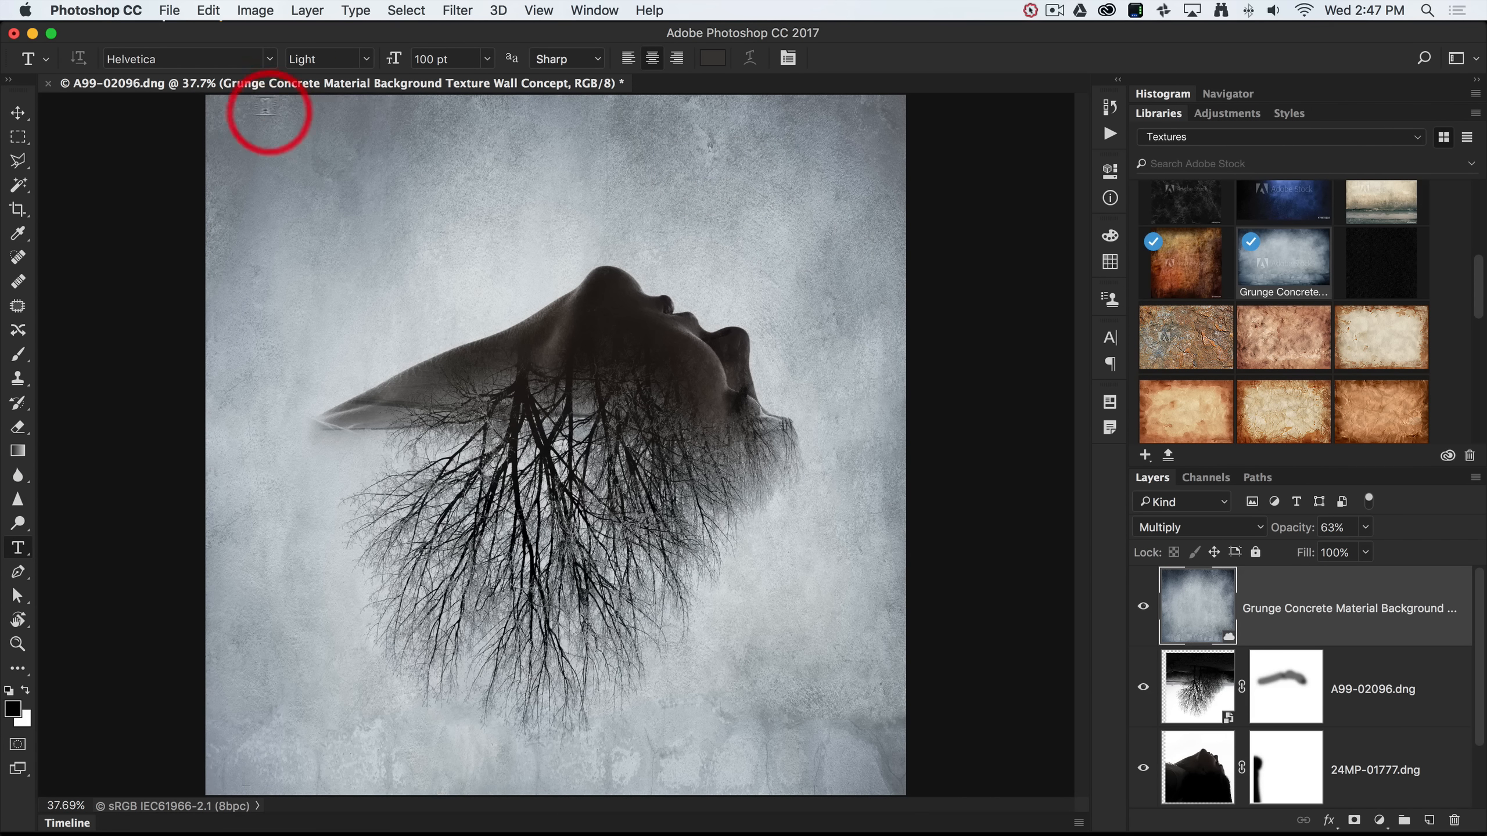
left_click_drag(224, 101, 890, 244)
left_click(825, 228)
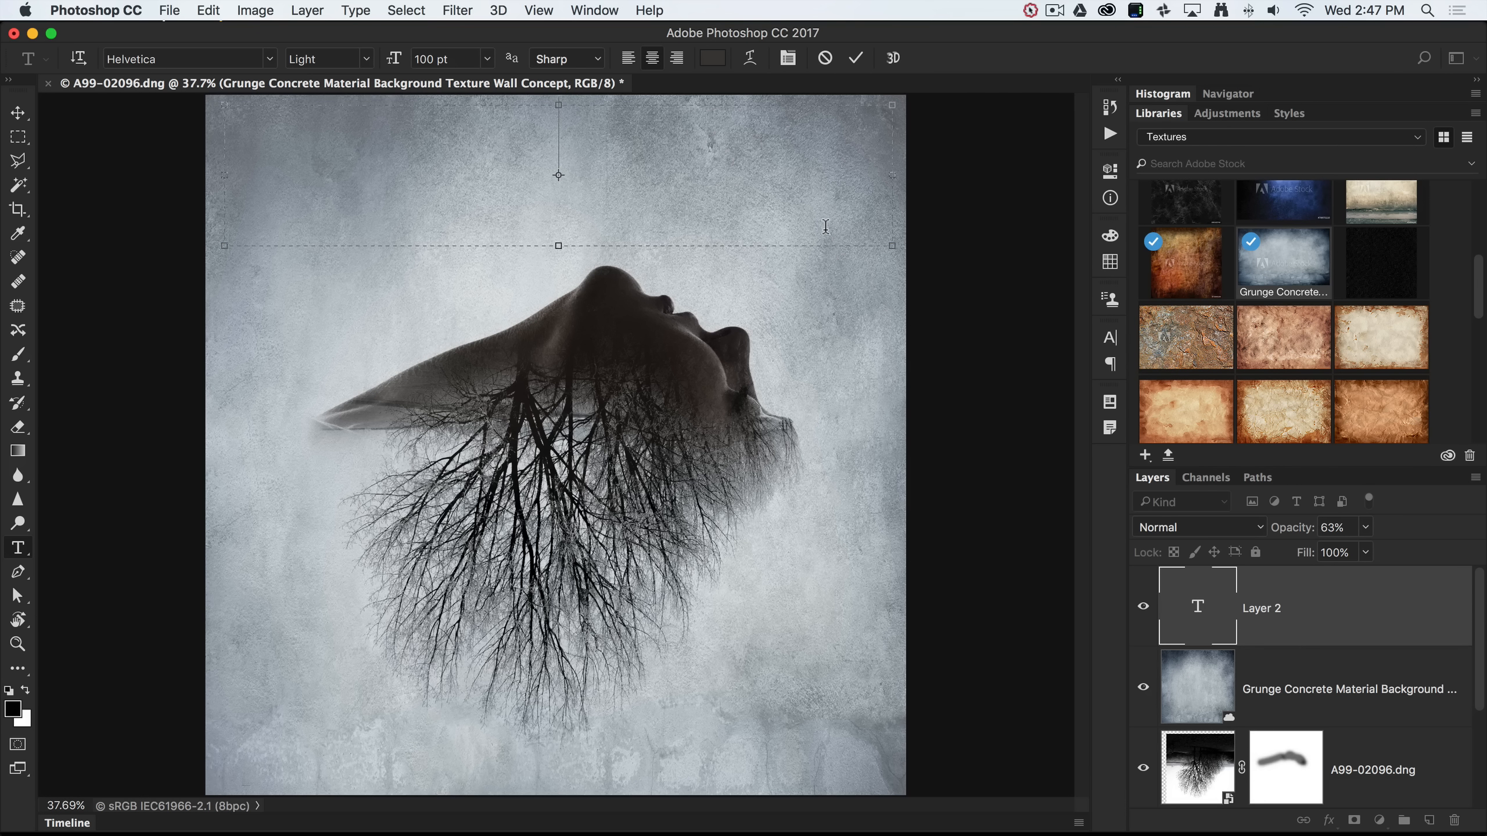
left_click(654, 58)
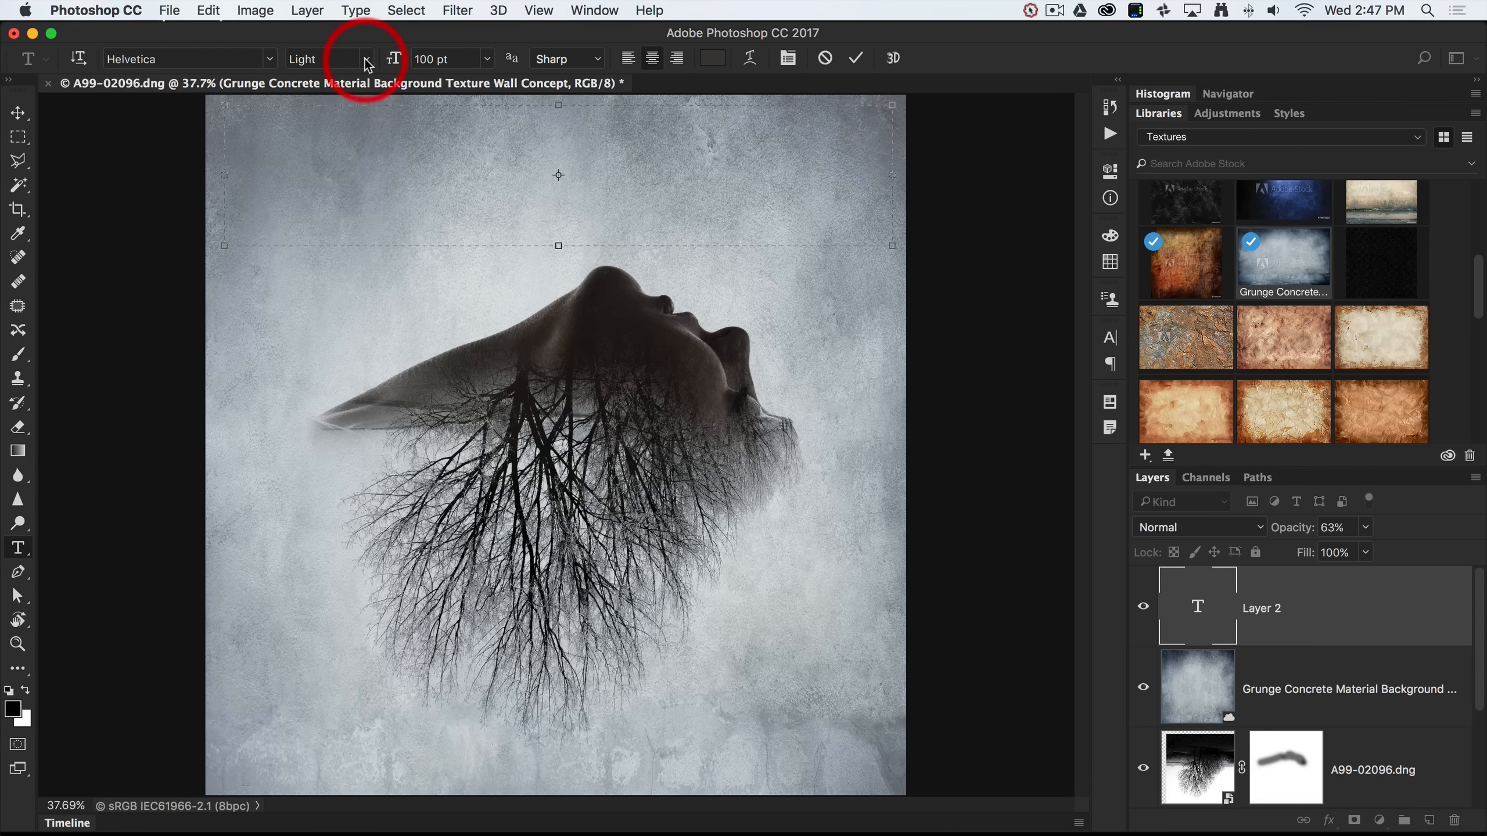
Set the text colour to brown #493f3b sampled from the neck and type 'Back to the Roots'.
left_click(711, 58)
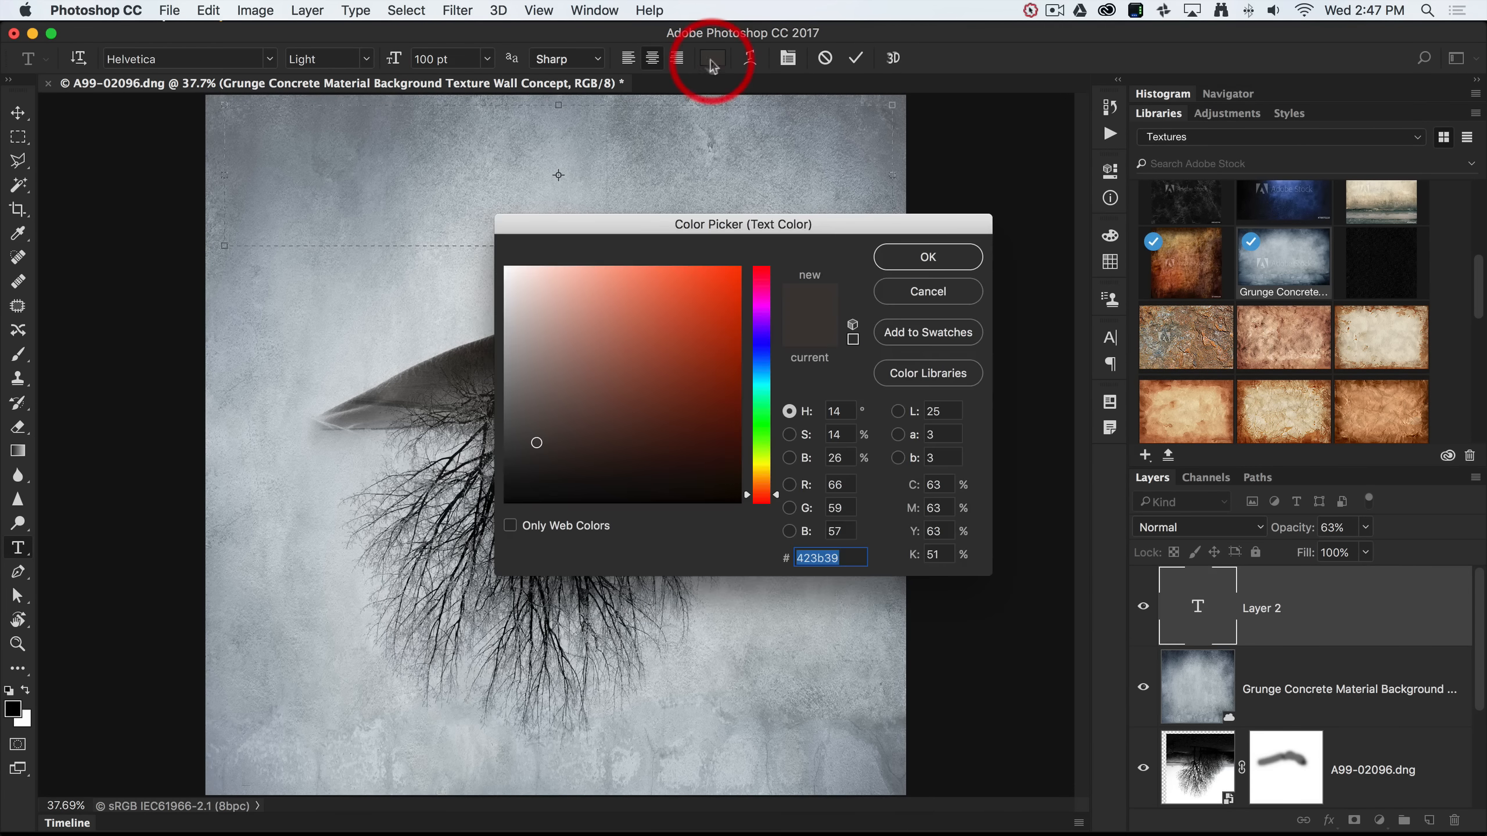
left_click_drag(660, 219, 886, 247)
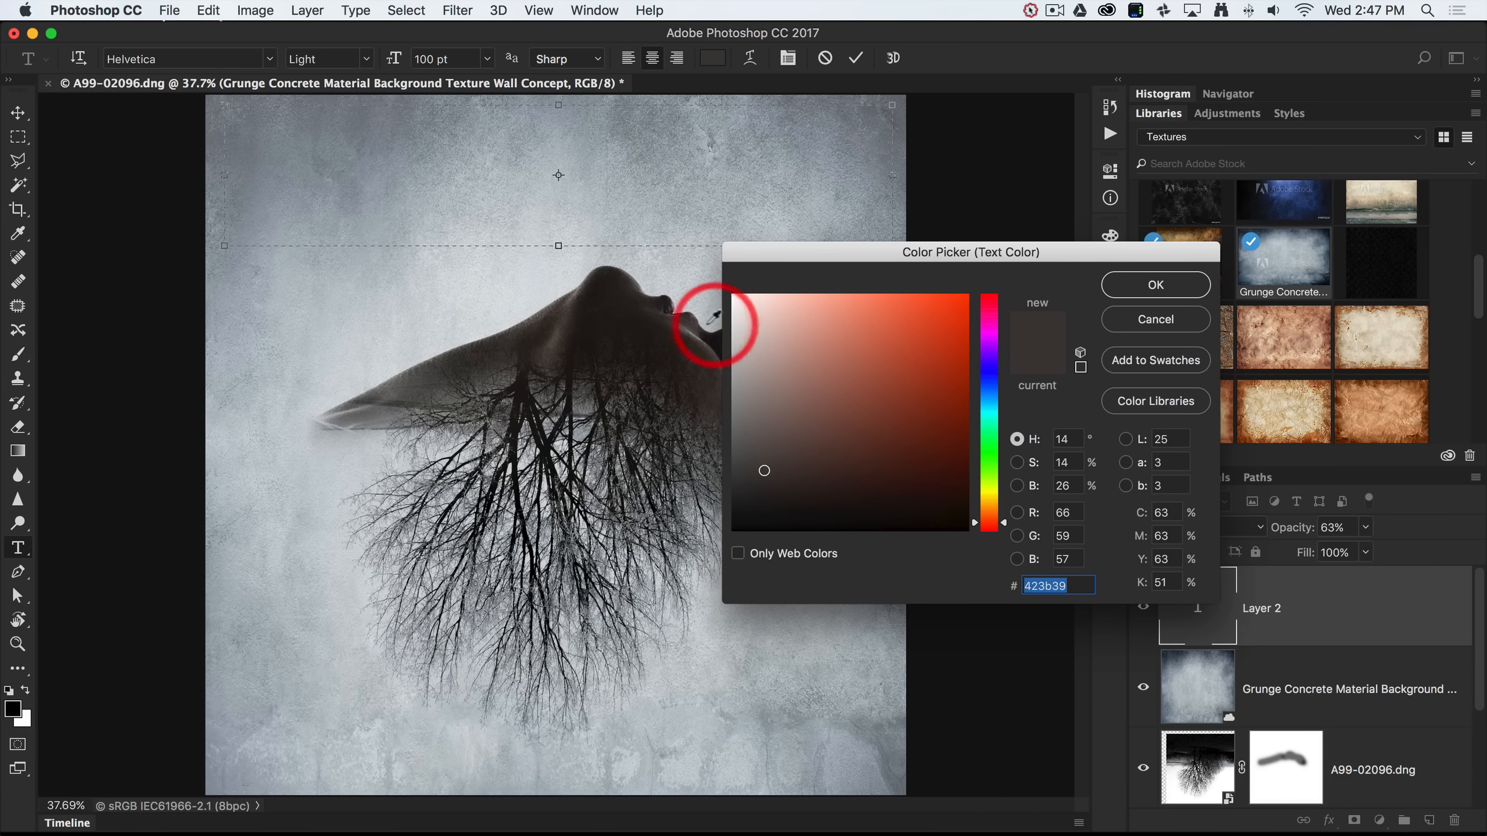
left_click(551, 351)
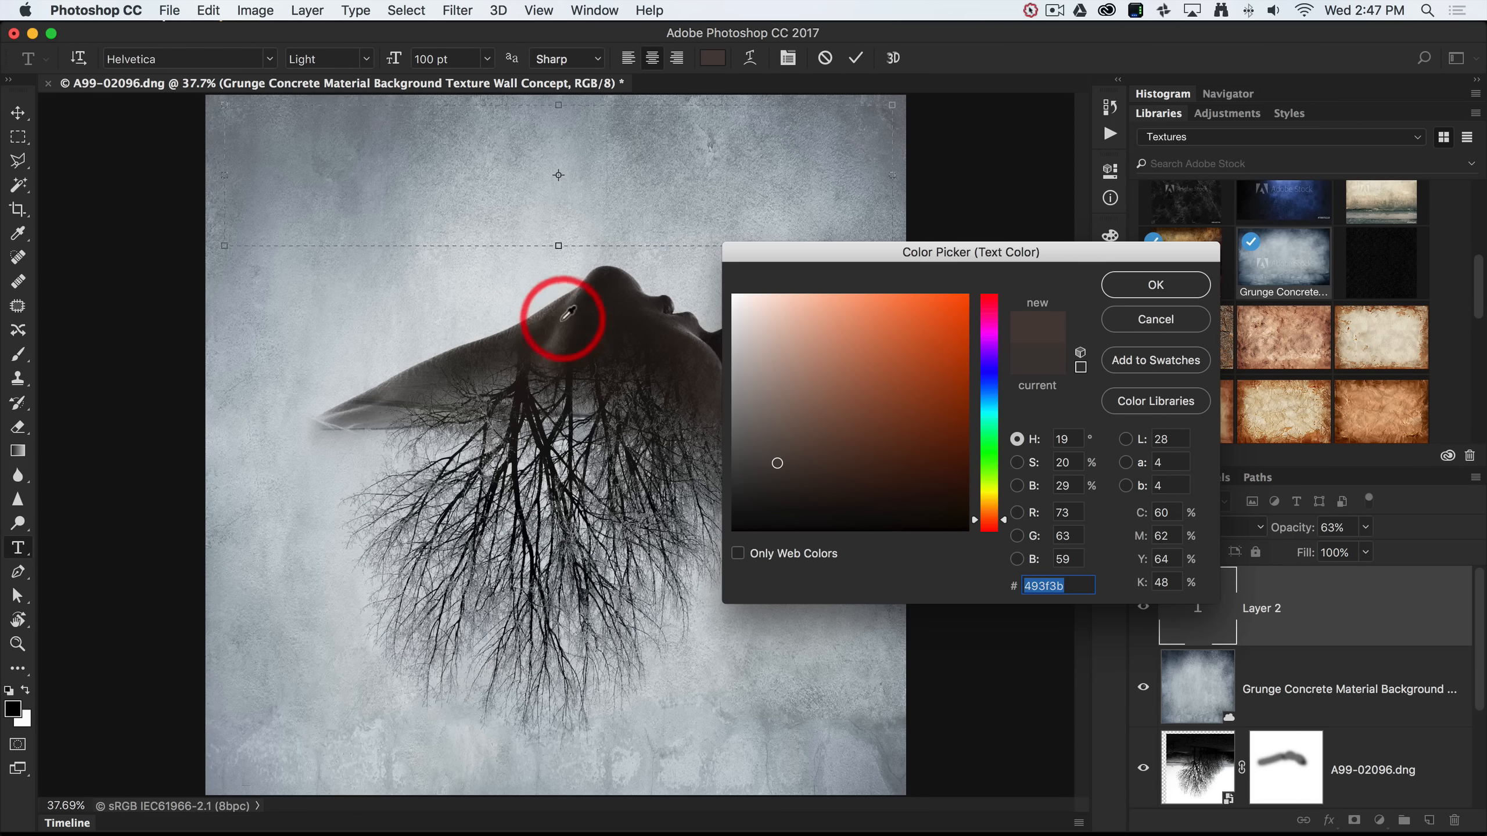
left_click(1148, 285)
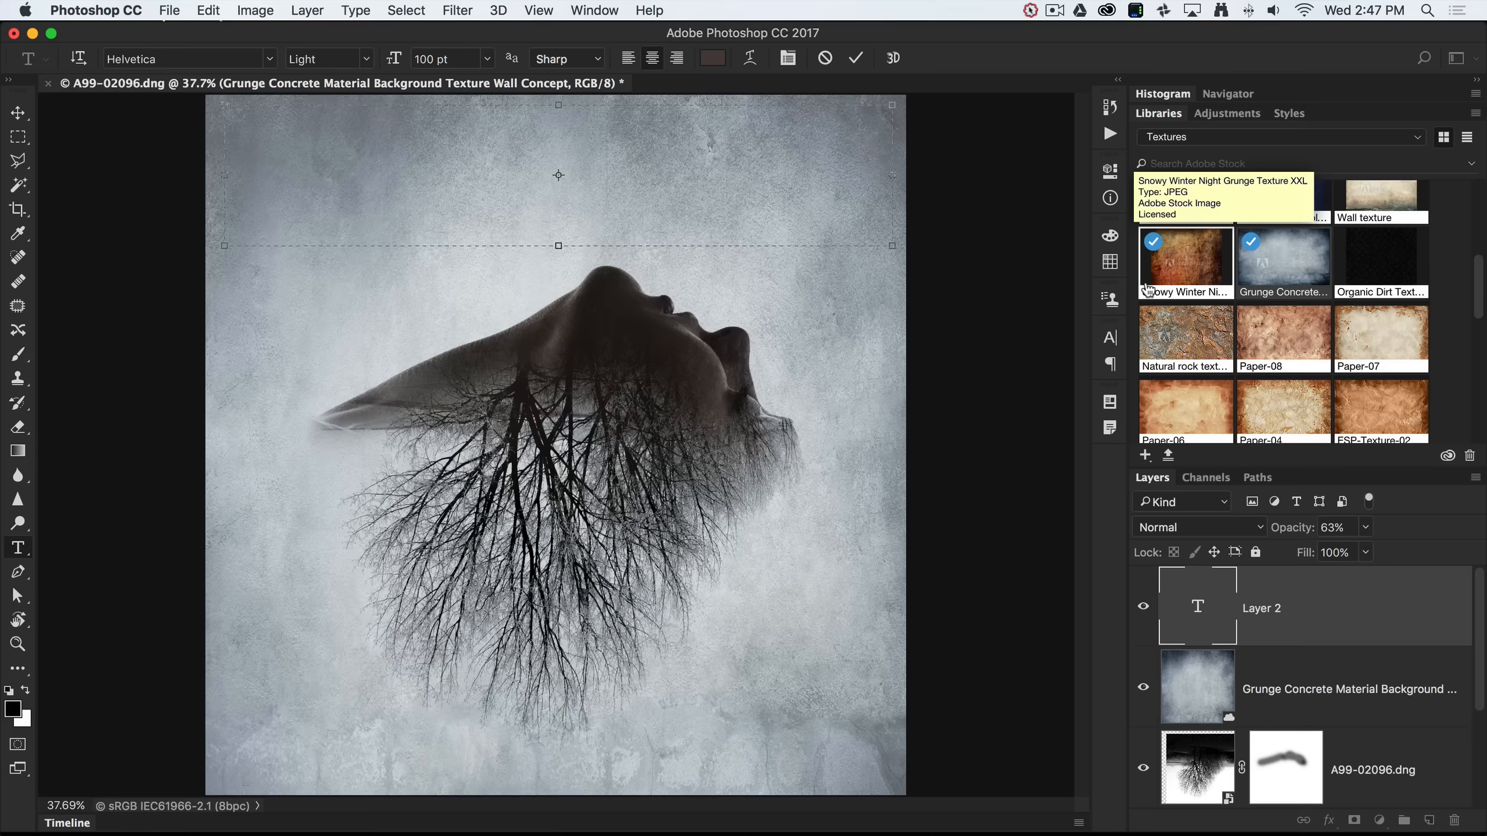
type("Bac")
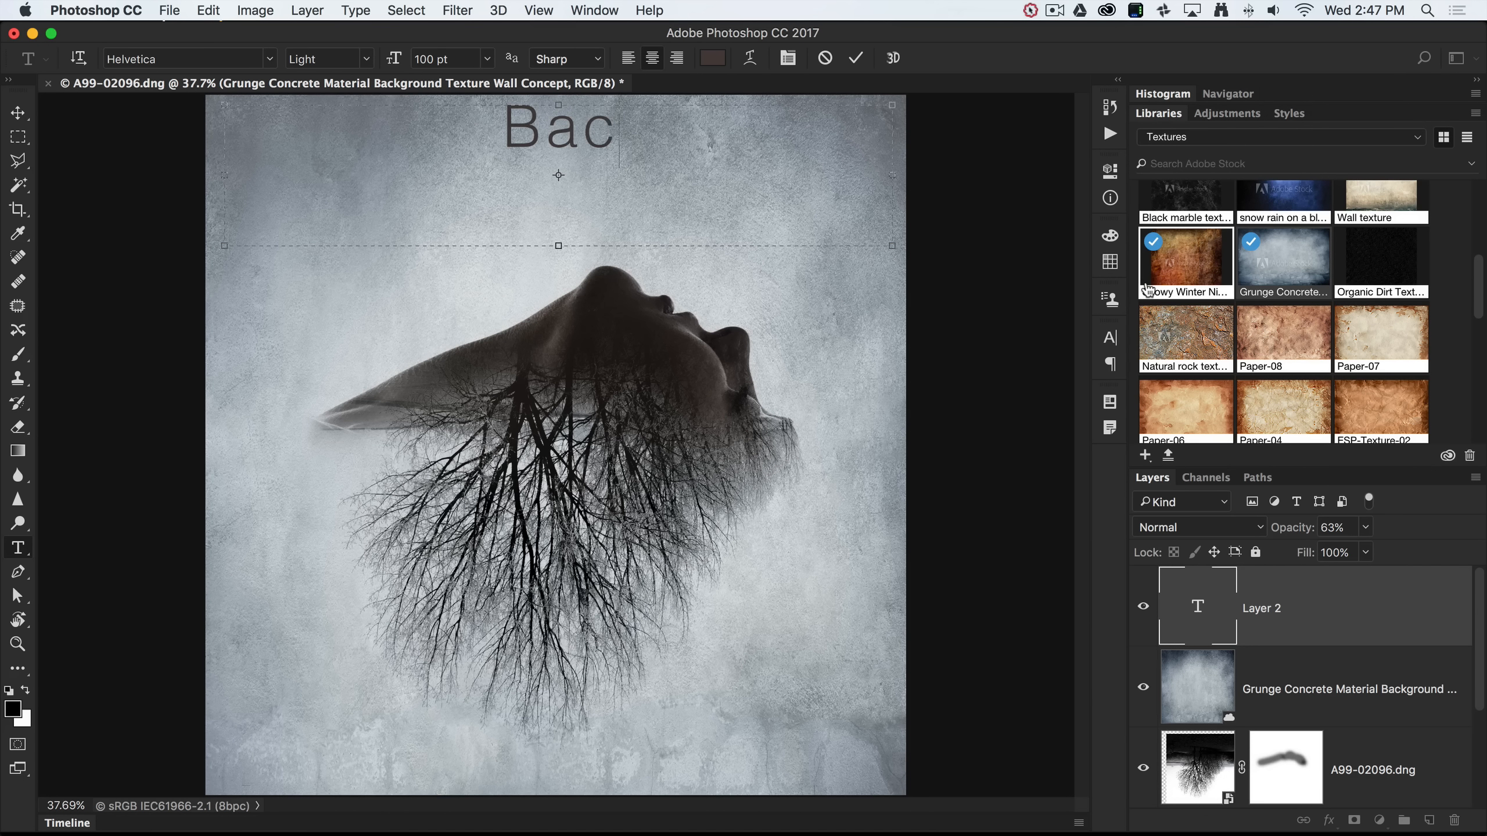
type("k to the")
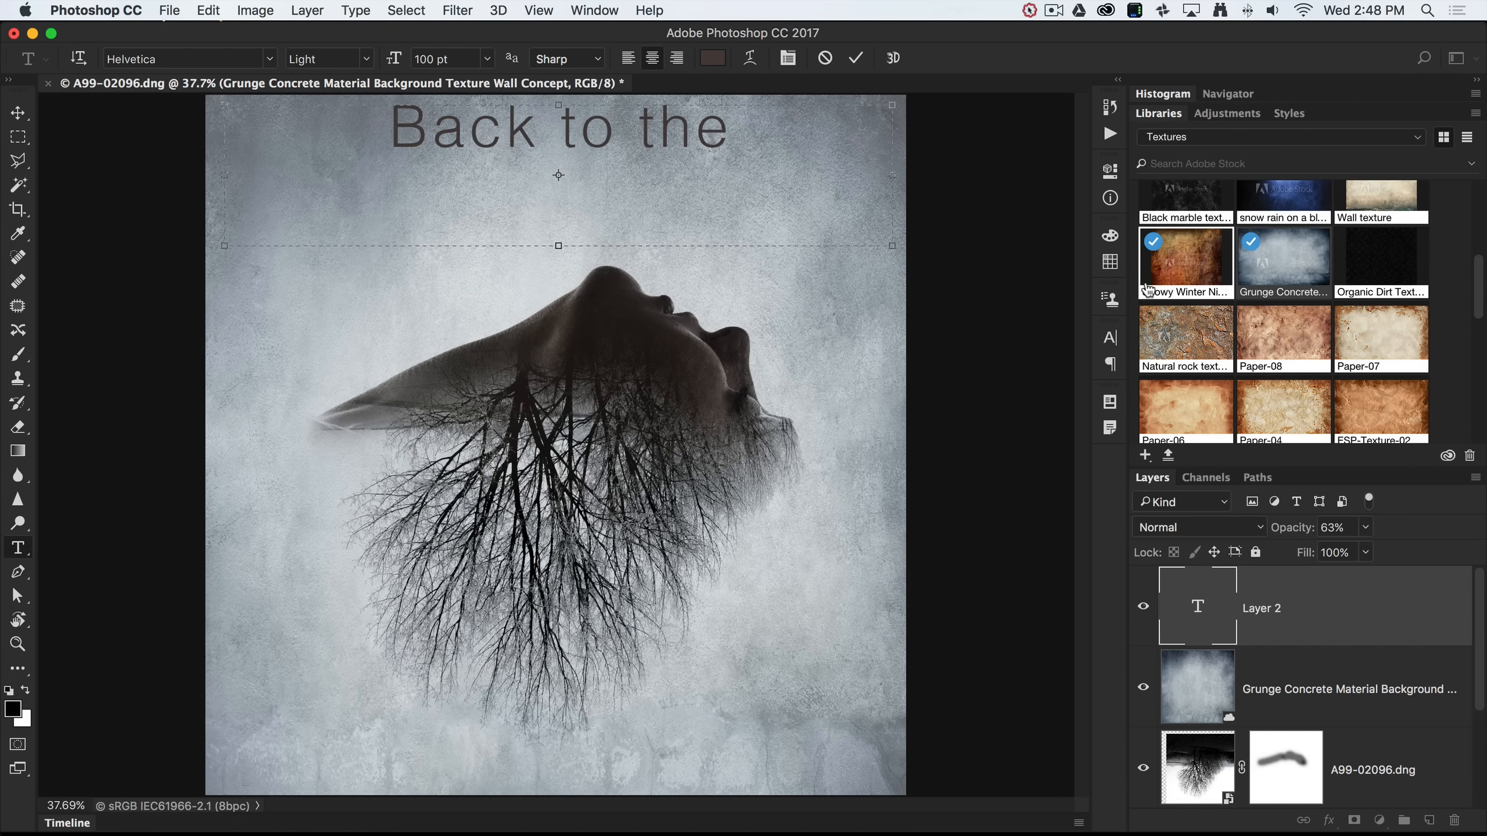
type(" Root")
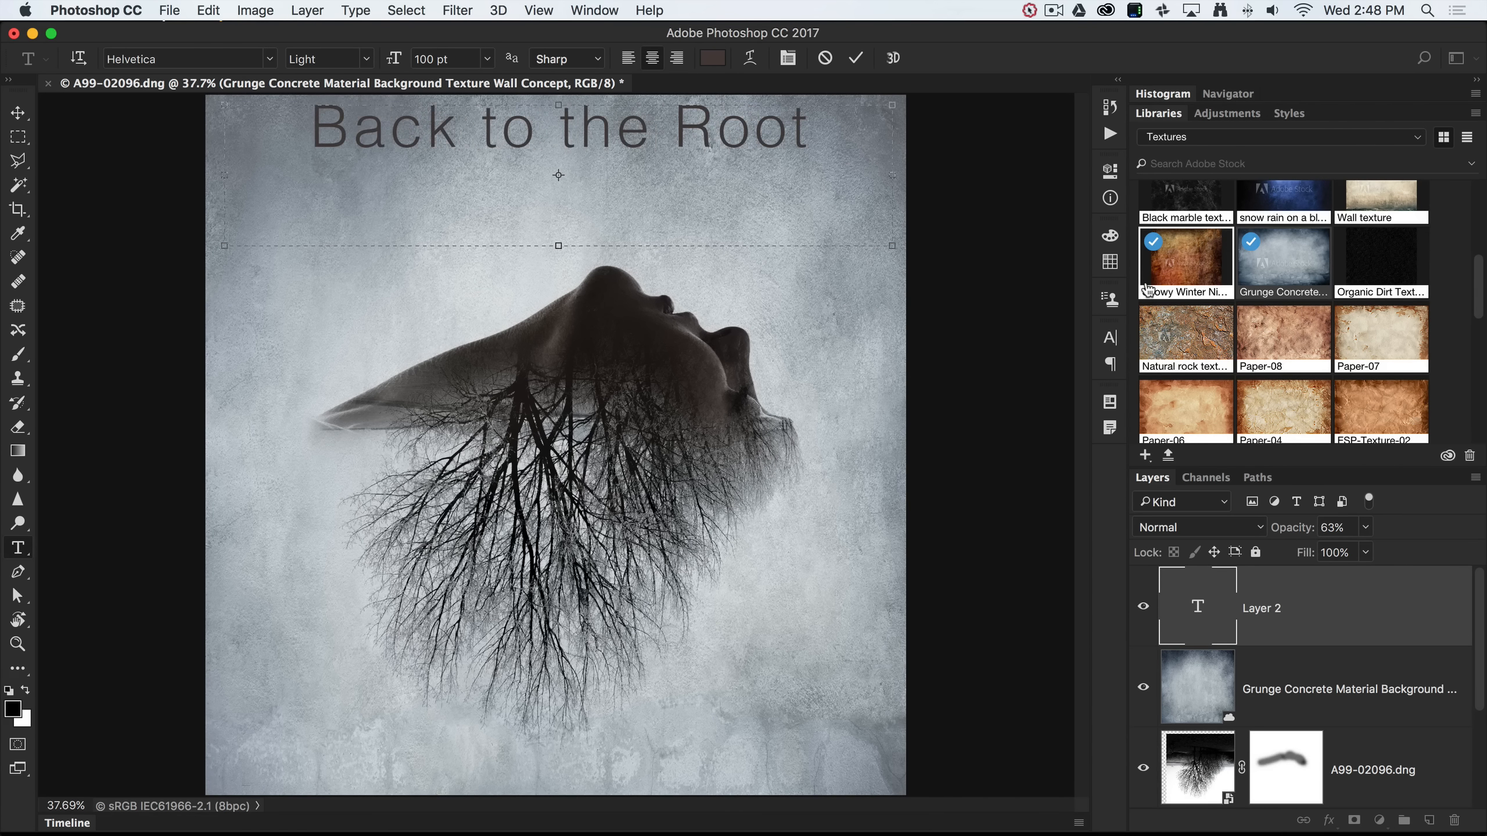
type("s")
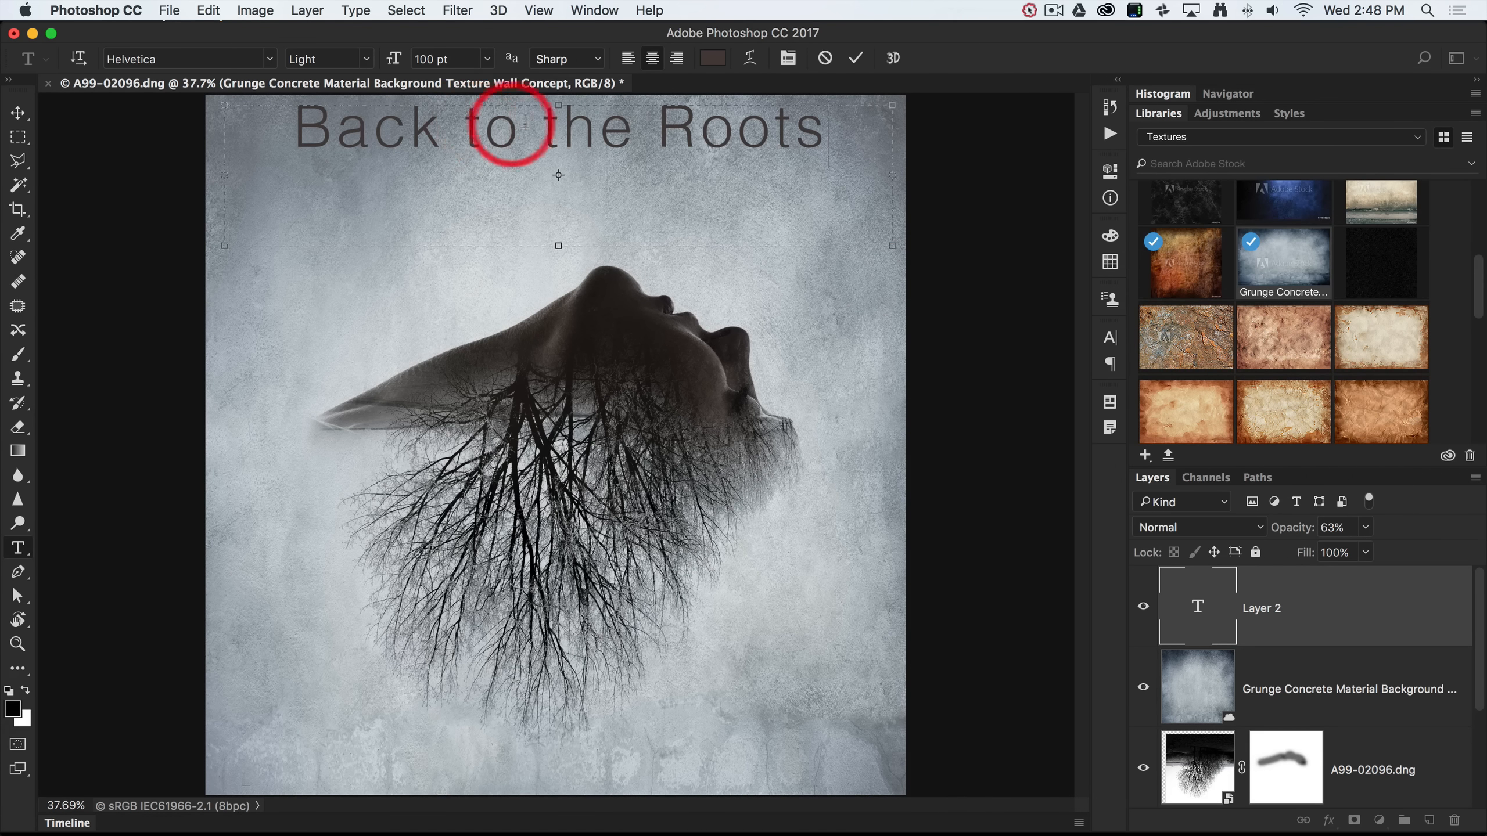
Format the title in All Caps at 72 pt with tracking 50 and commit it.
left_click(788, 59)
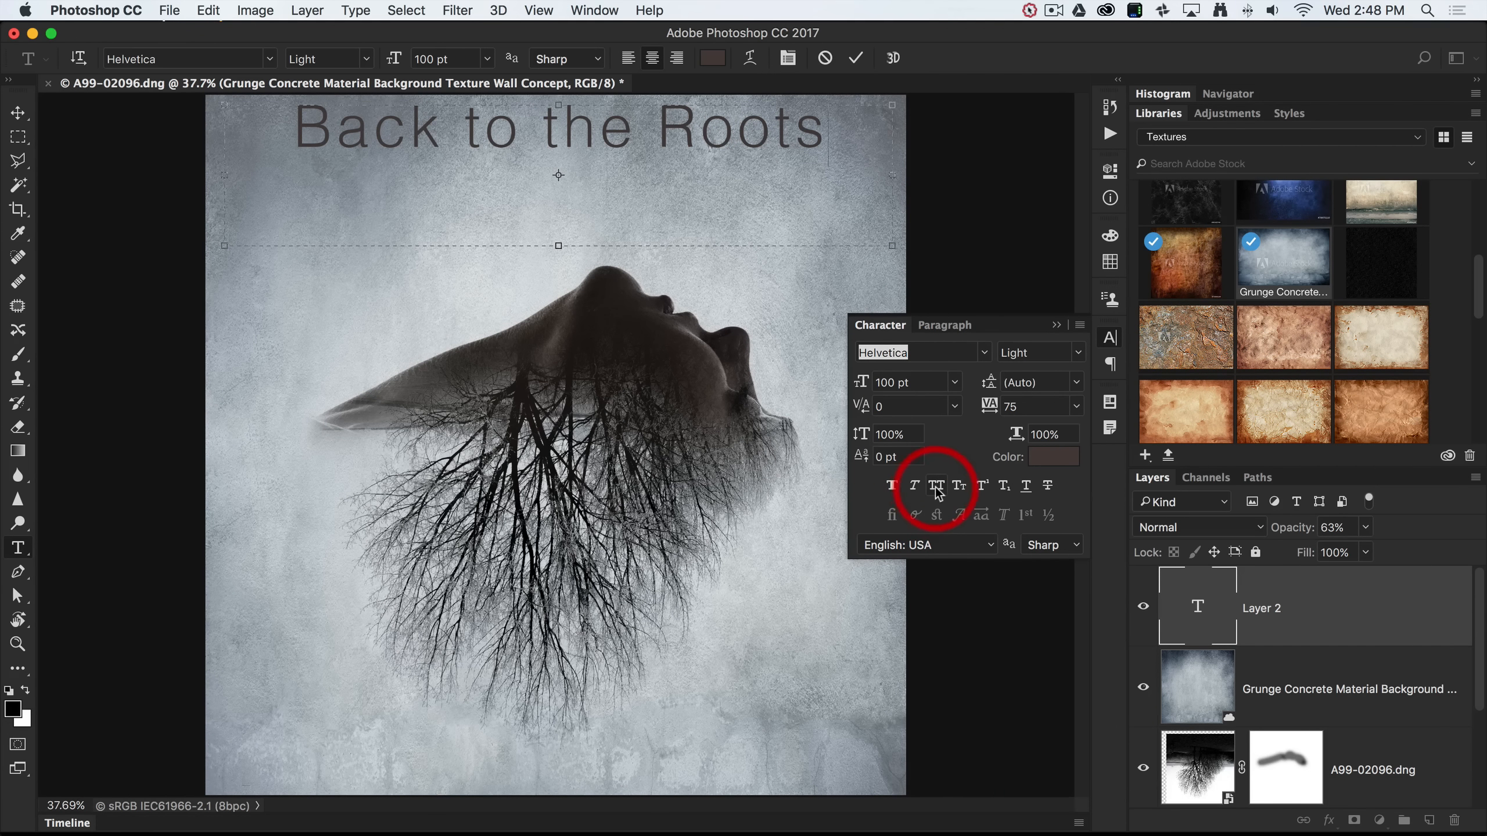
left_click_drag(895, 264, 305, 153)
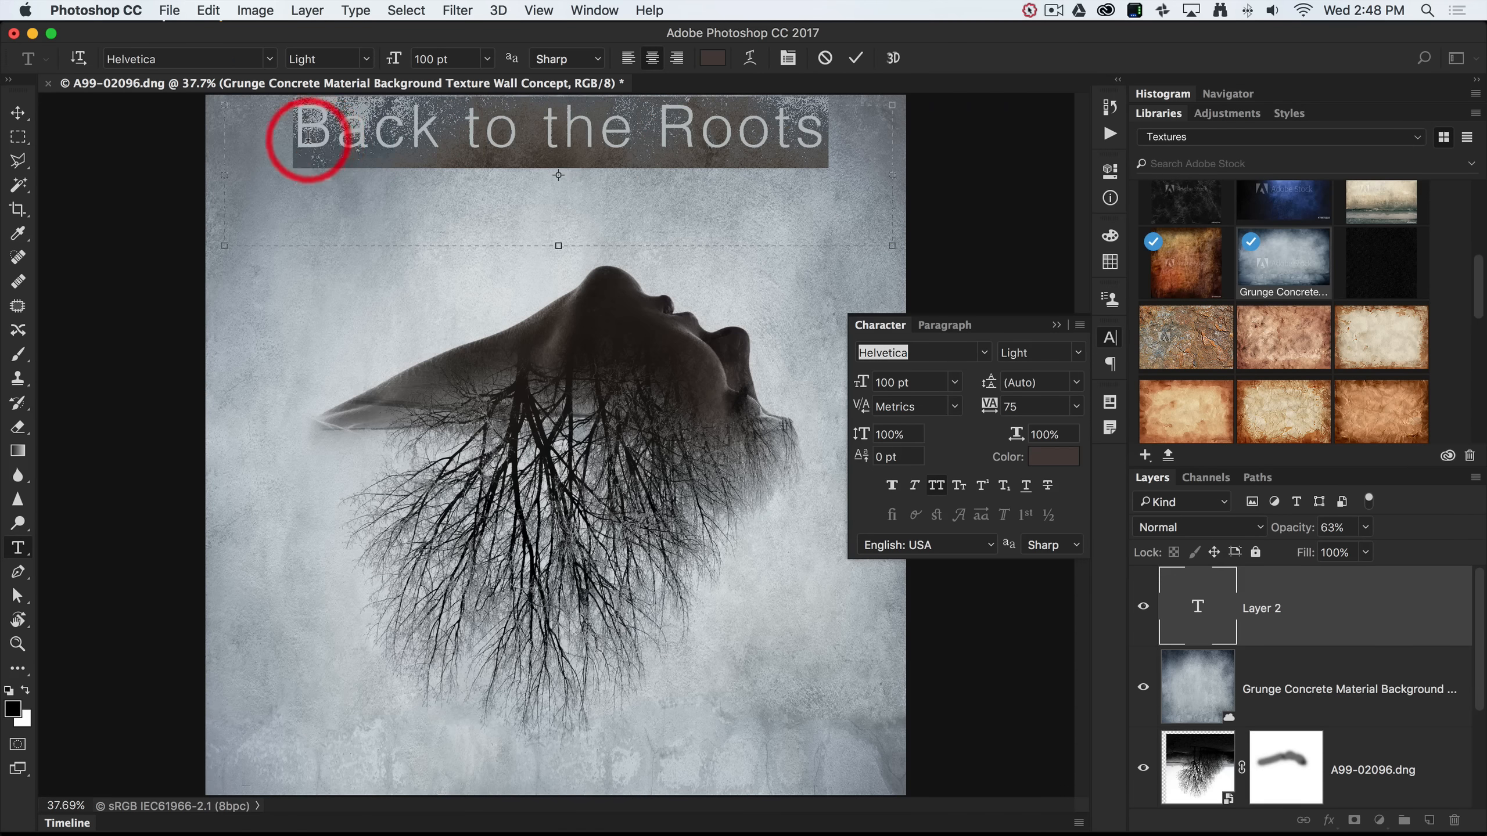
left_click(937, 489)
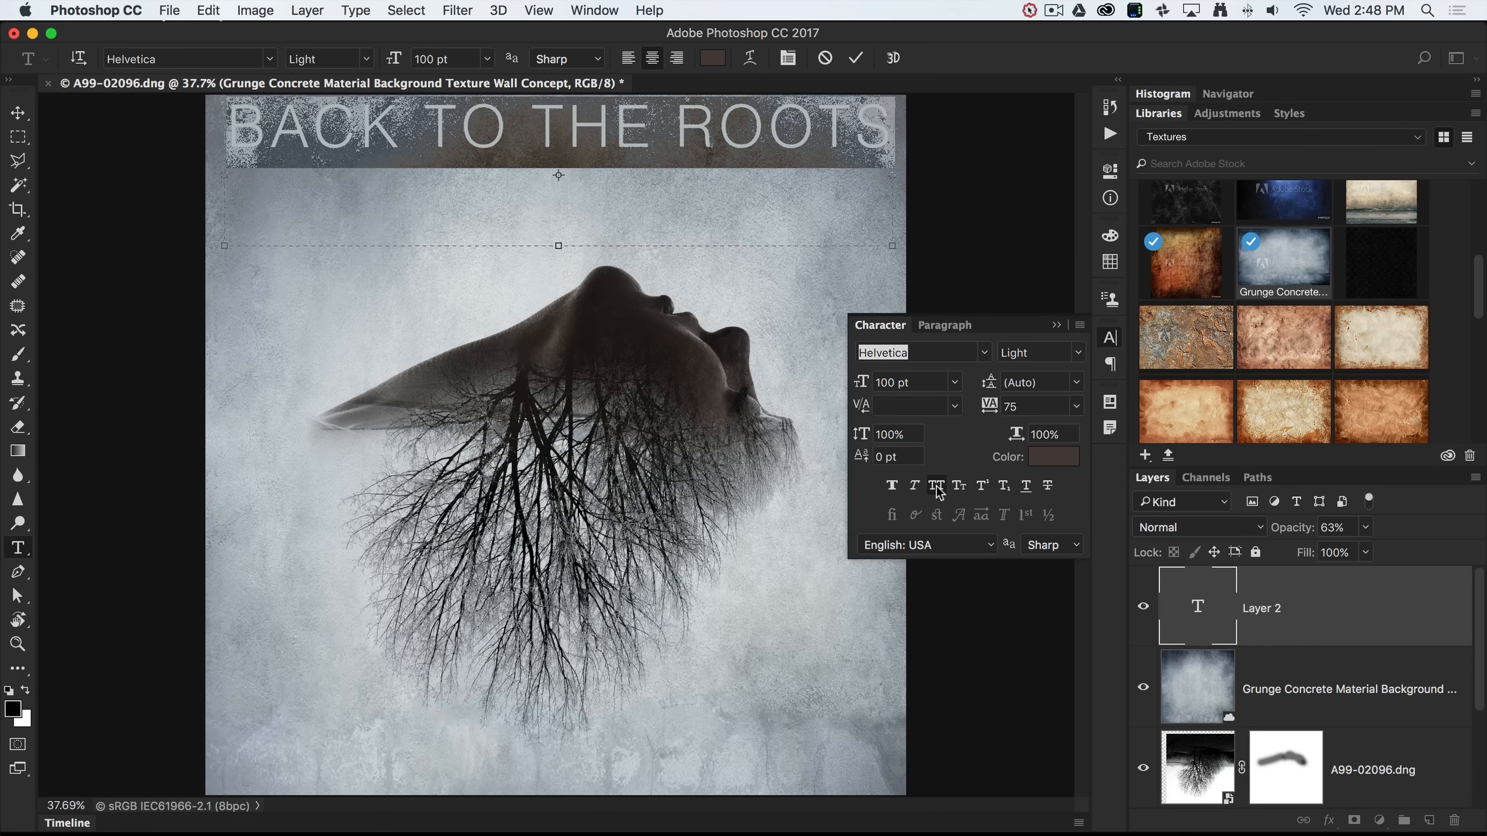
left_click(1076, 406)
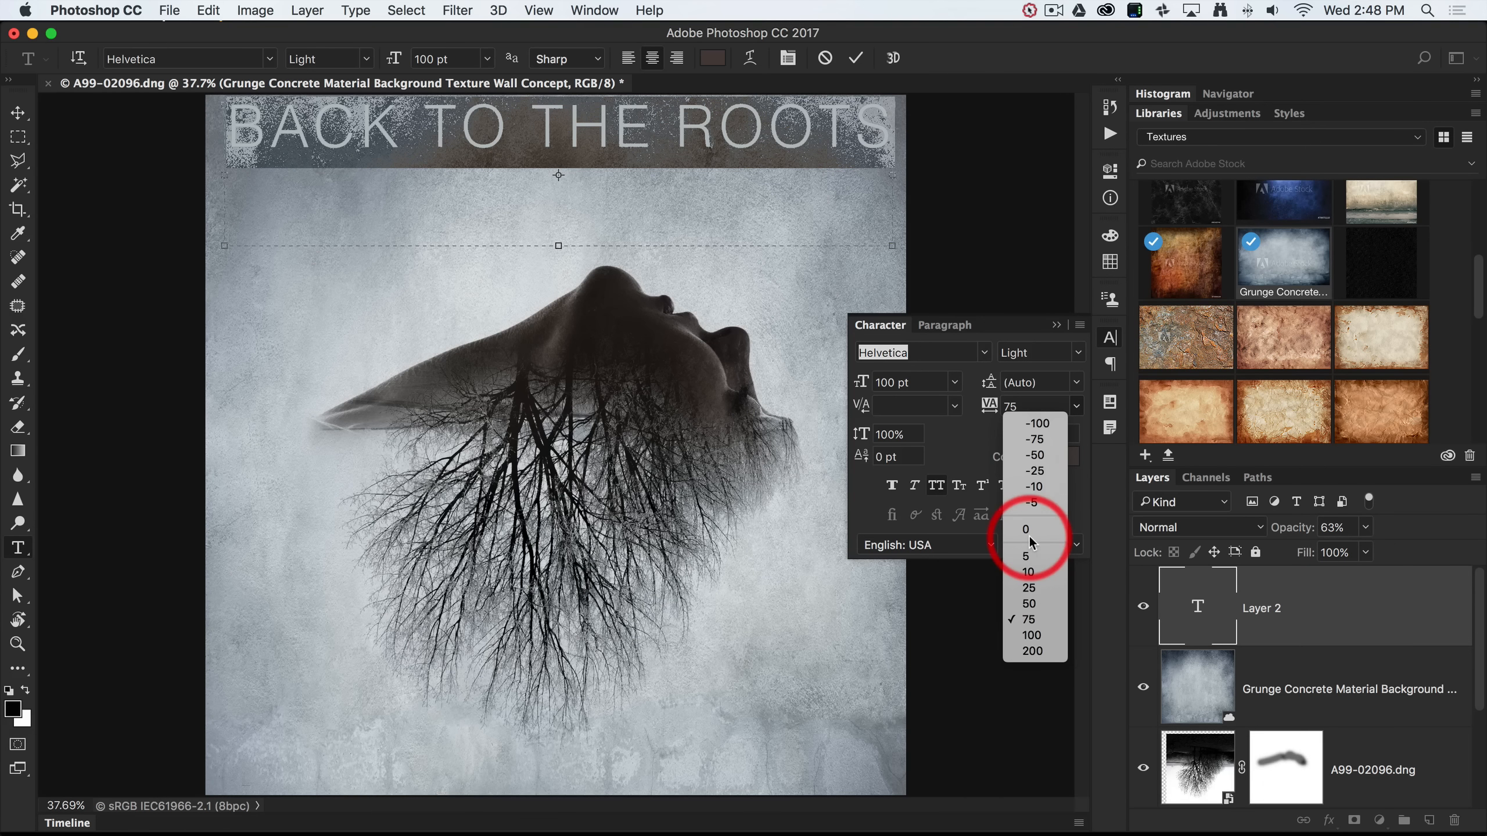
left_click(1029, 604)
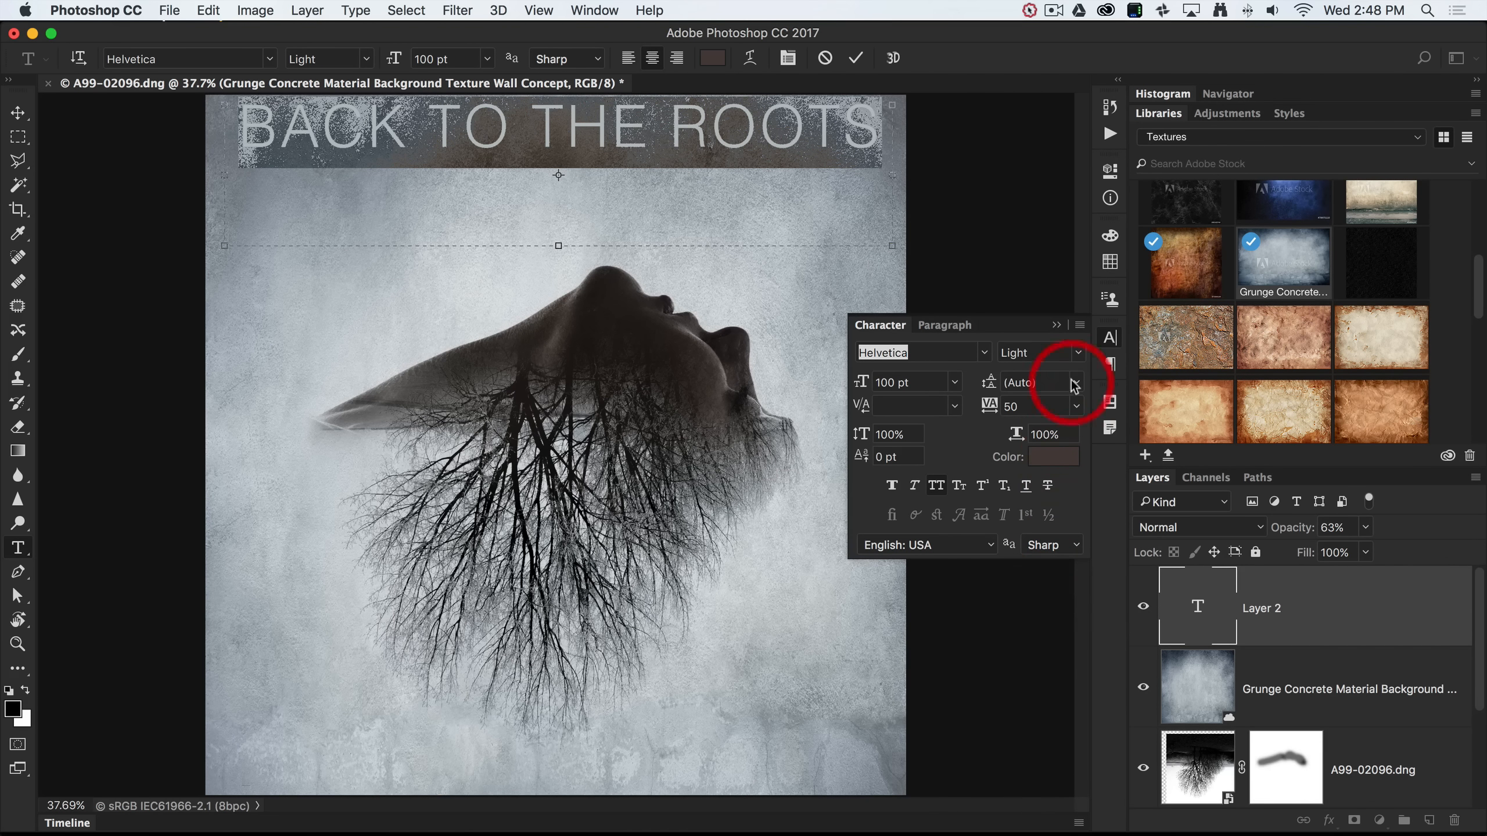
left_click(491, 62)
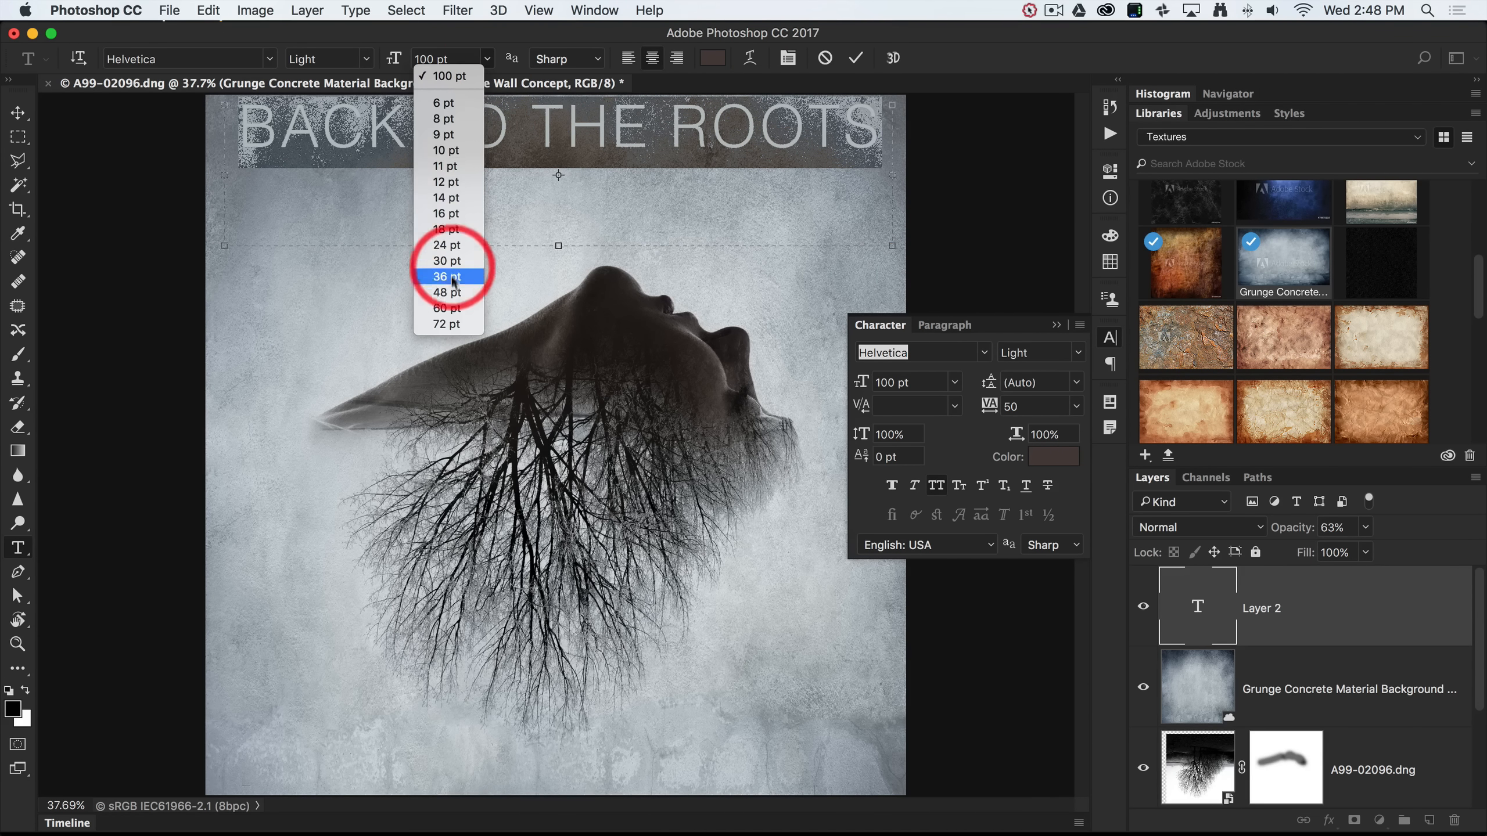
left_click(446, 324)
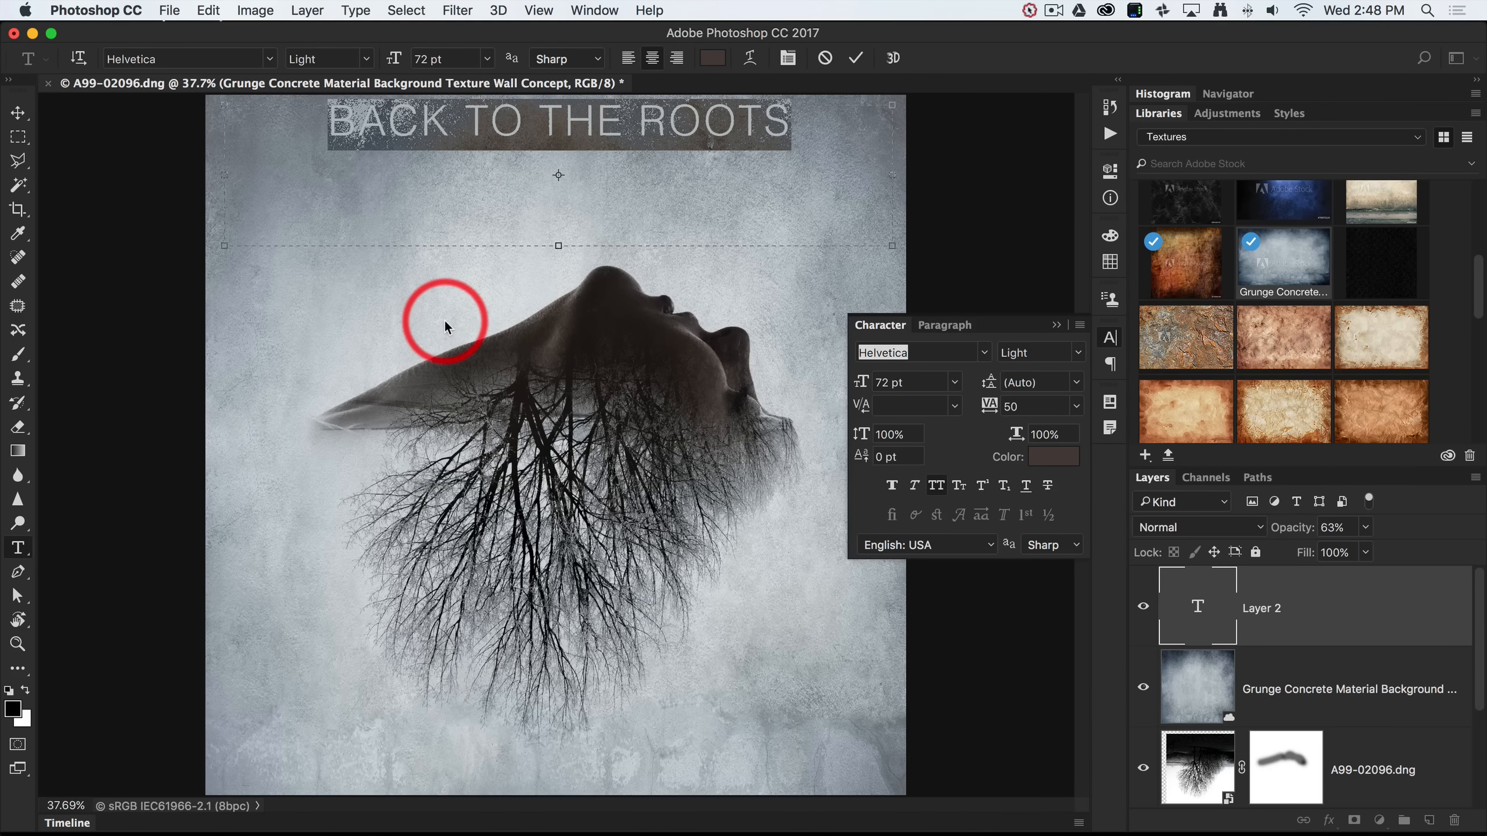
left_click(856, 58)
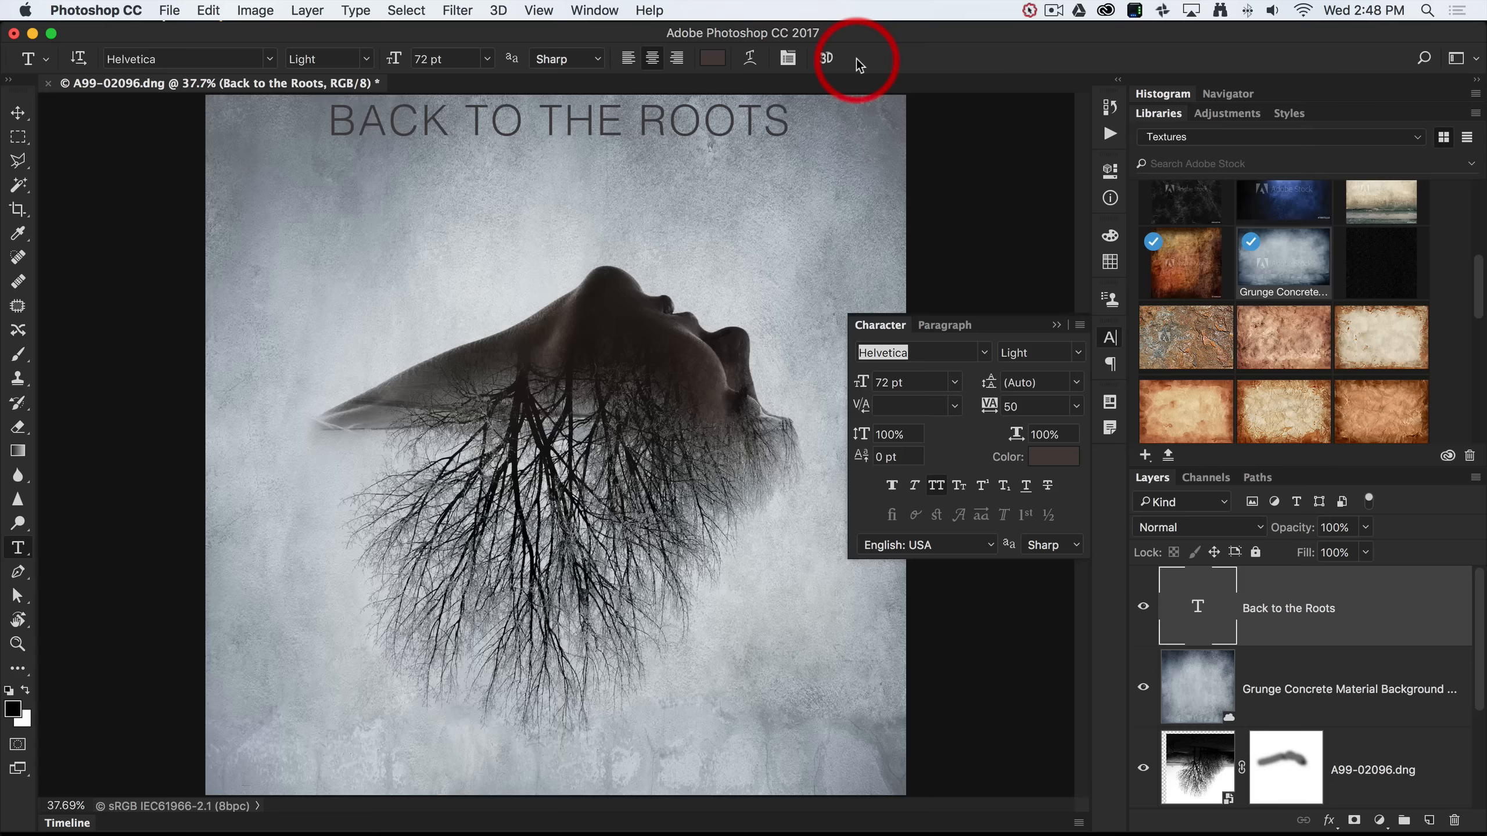
Move the title slightly lower on the poster and close the Character panel.
left_click(18, 112)
left_click_drag(504, 135, 508, 191)
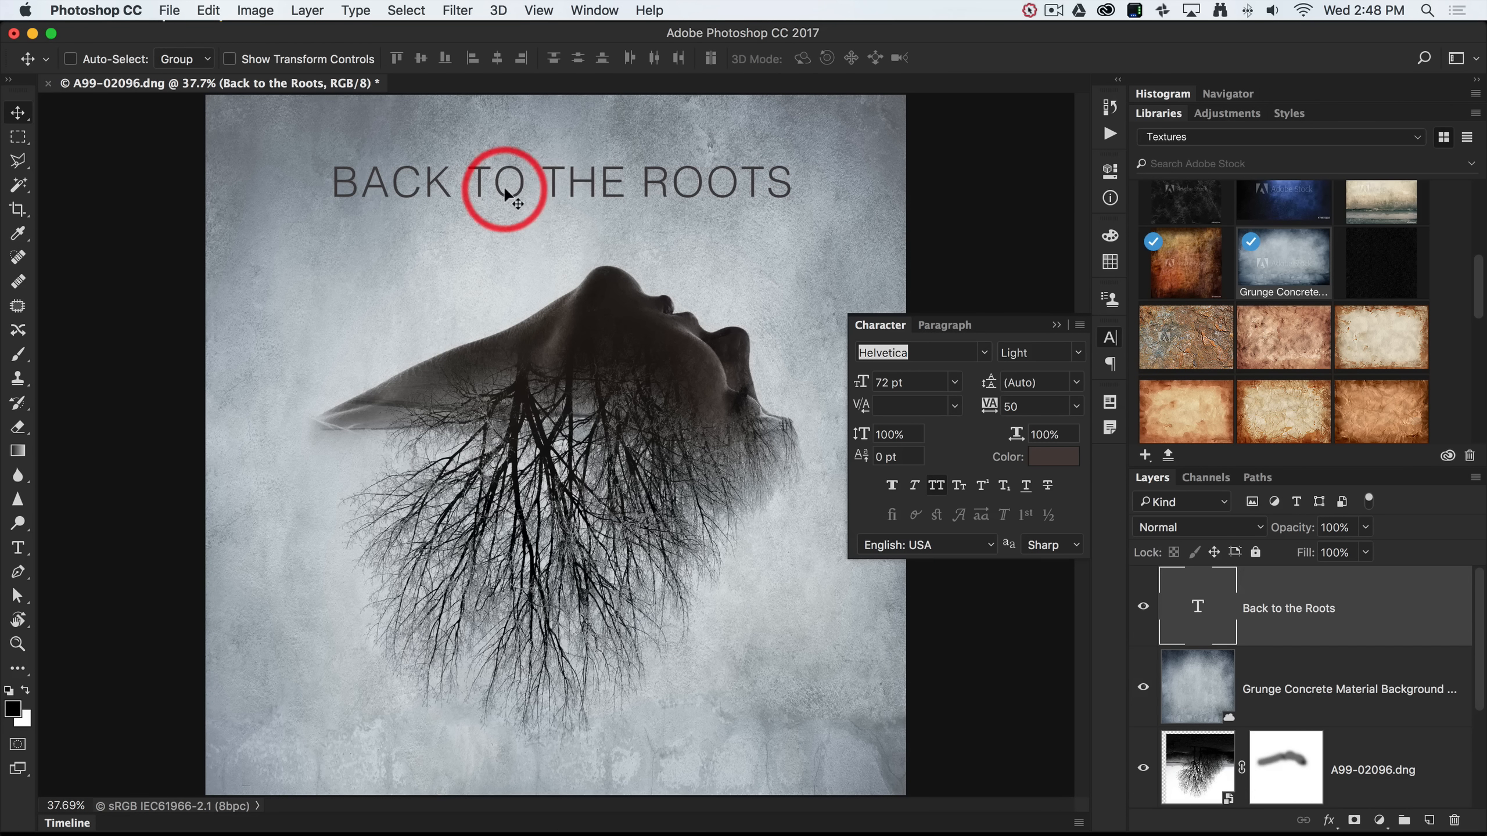
left_click(1056, 325)
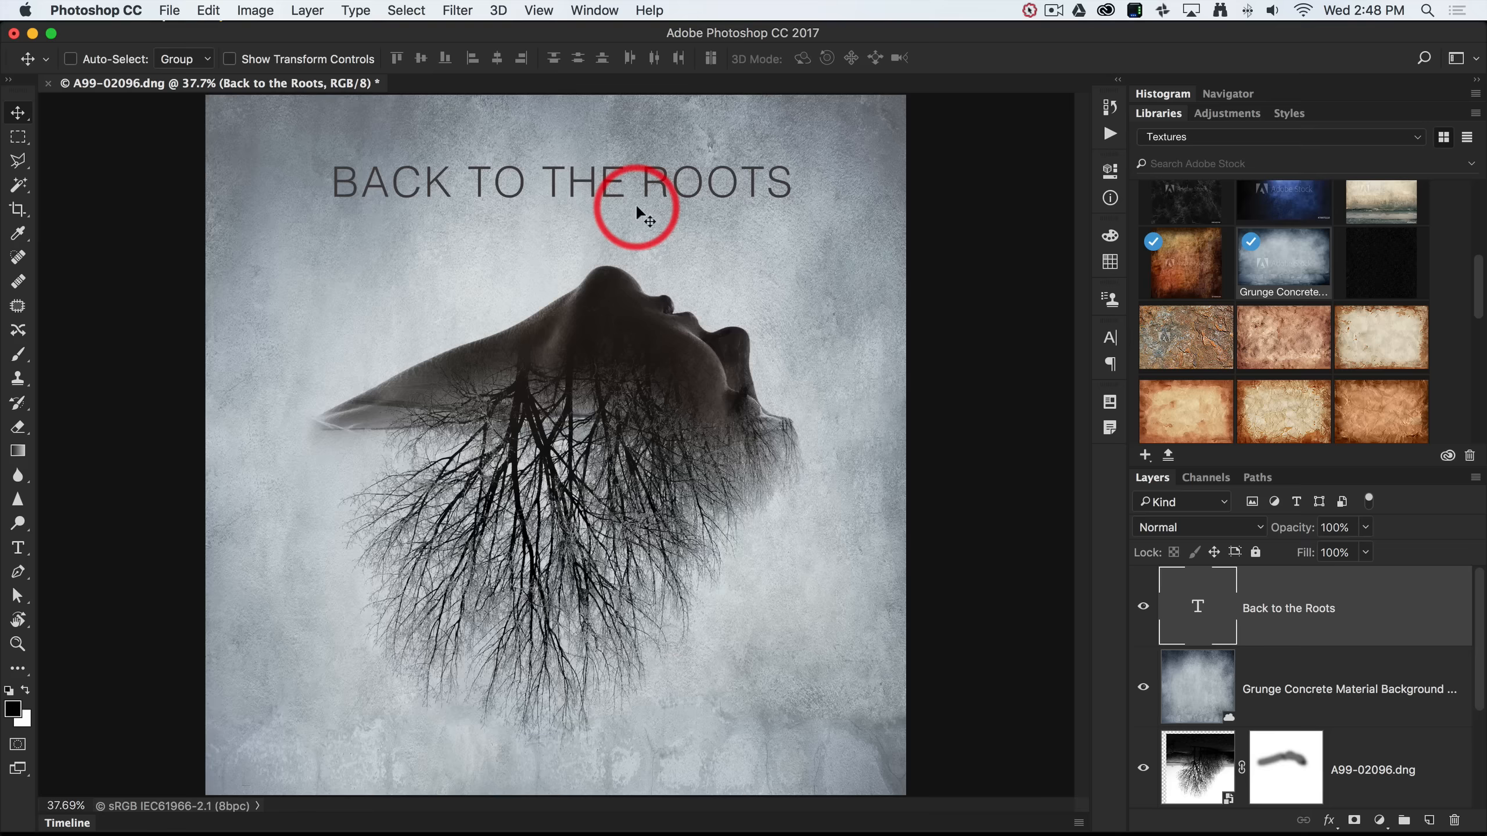
Enlarge and widen the title with Free Transform, then nudge it slightly down.
key("super")
key("super+t")
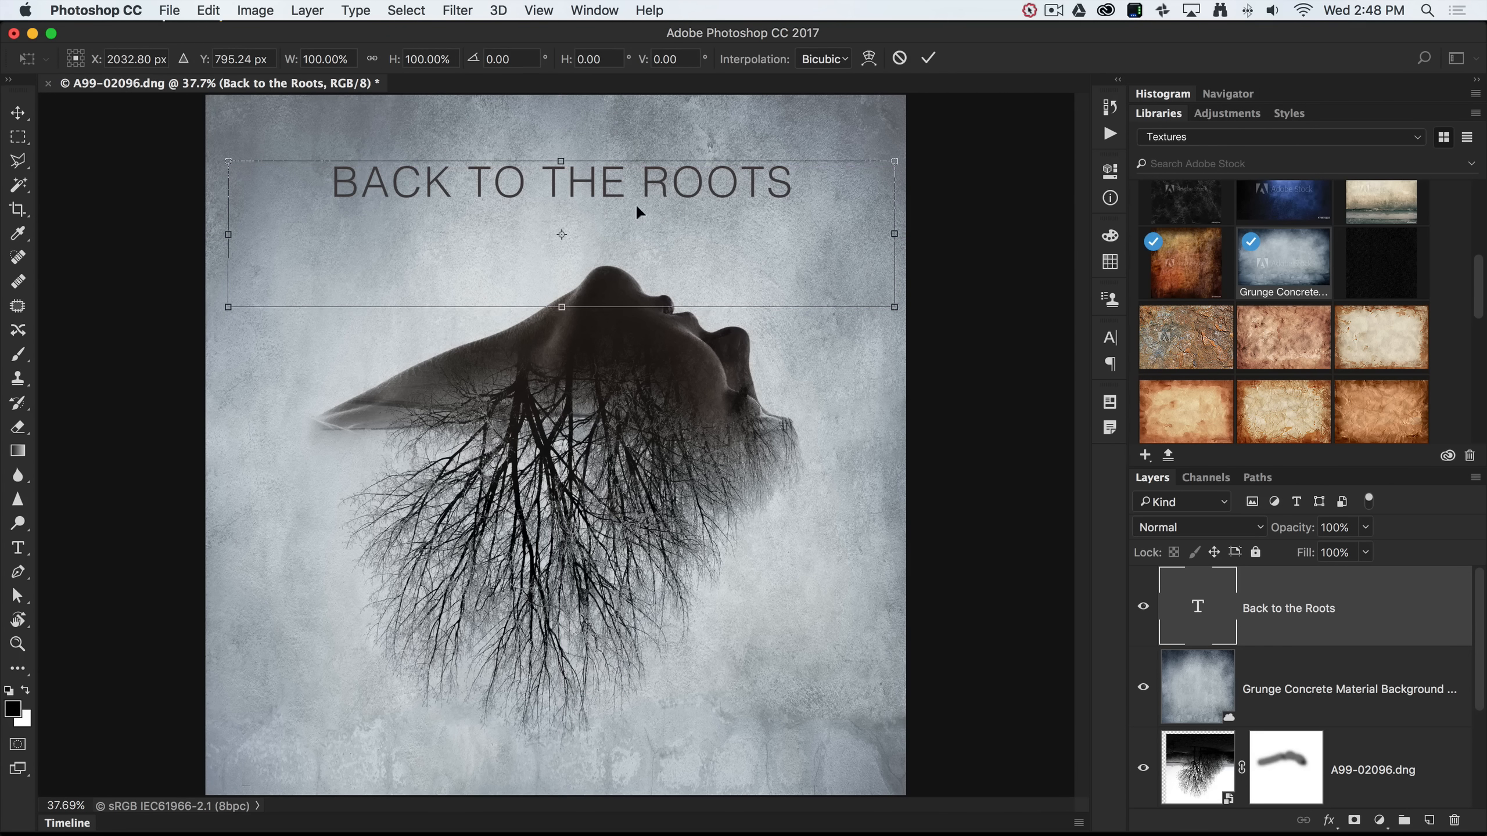
left_click_drag(893, 161, 949, 130)
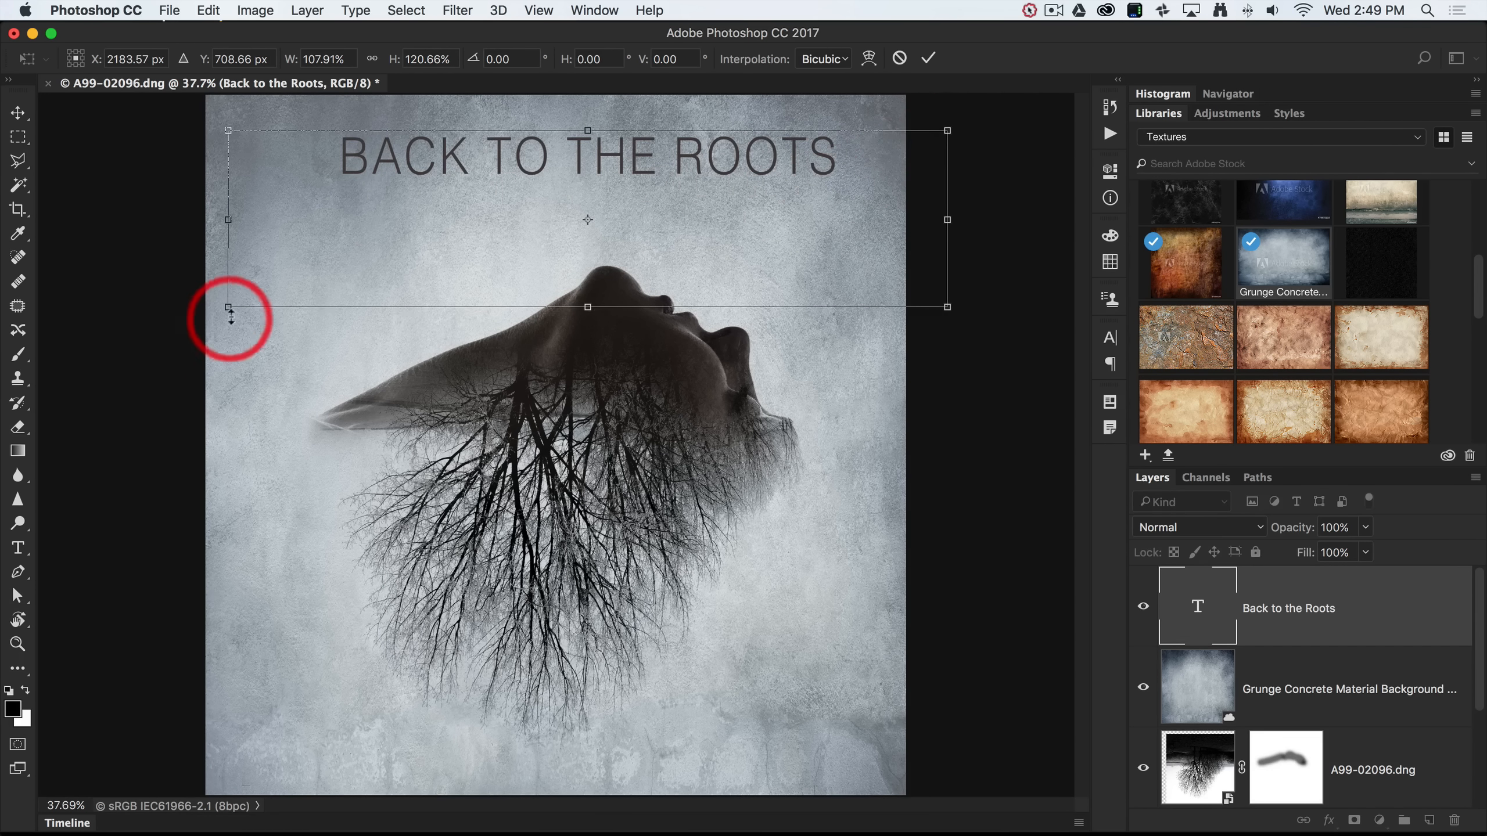
left_click_drag(228, 307, 166, 331)
left_click(930, 58)
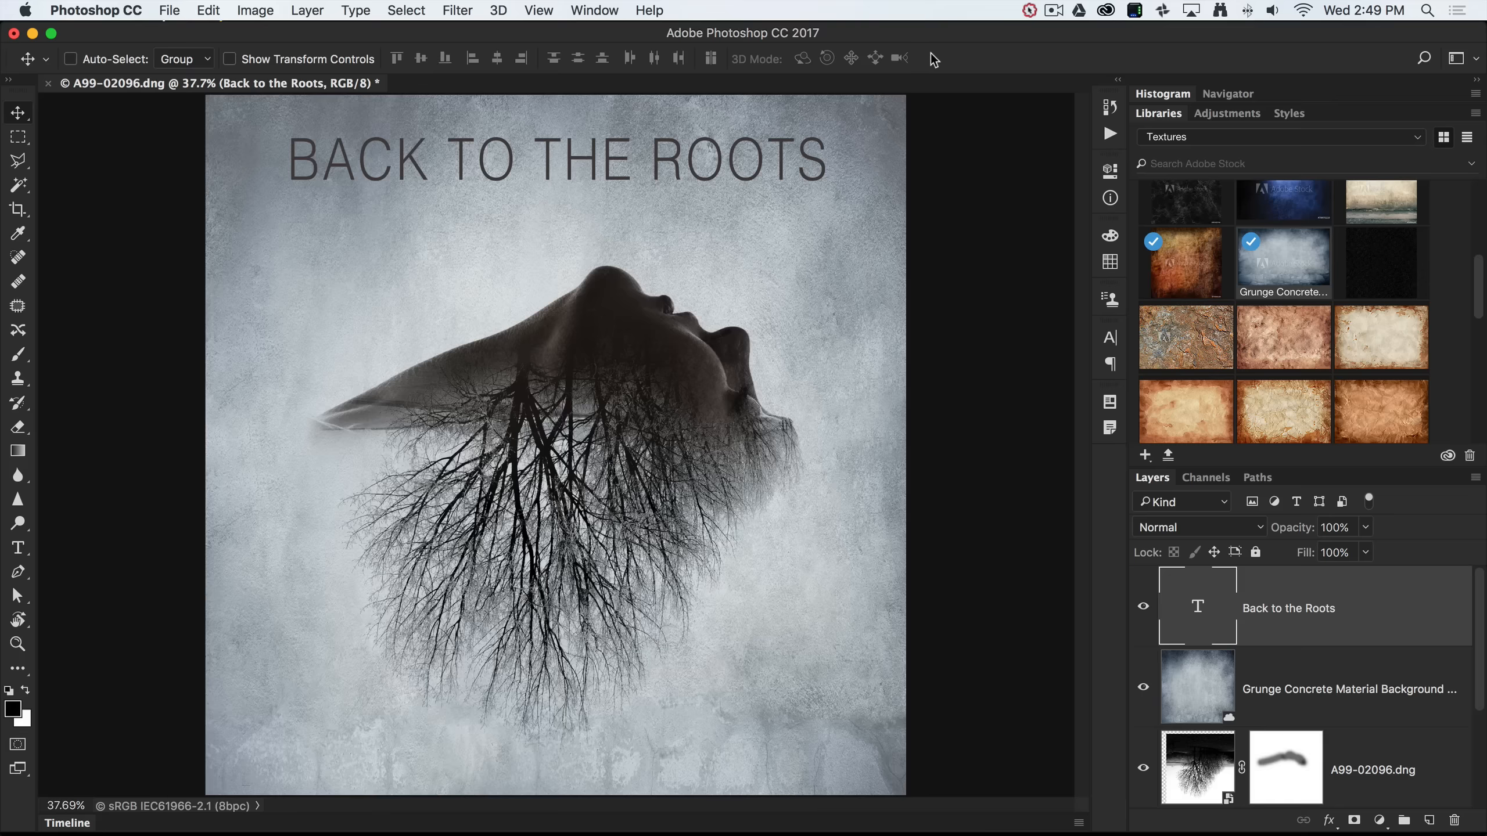
left_click_drag(684, 159, 673, 187)
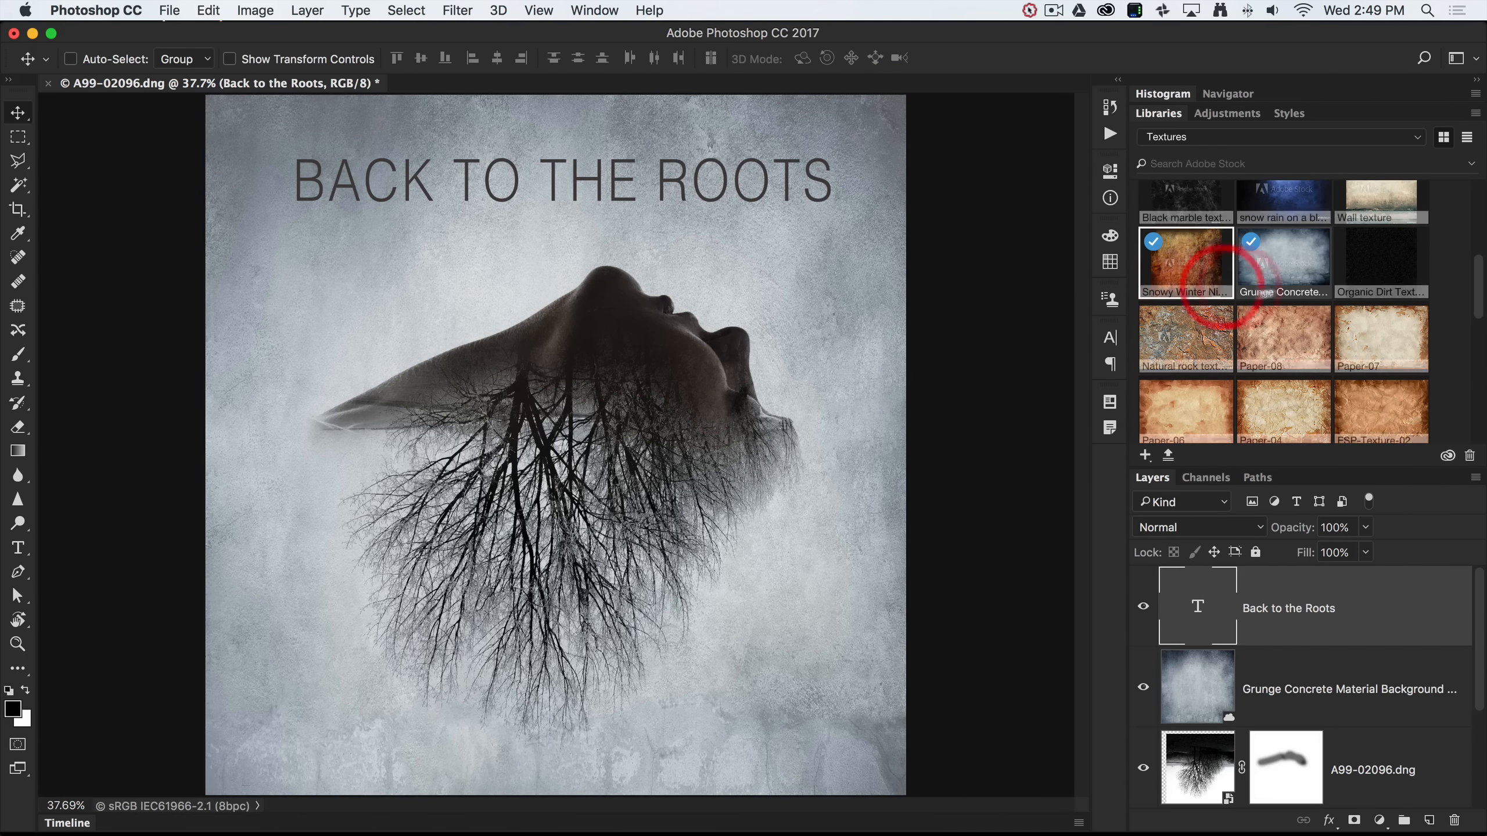
Switch Libraries to the Borders library and place ESP Border 1 onto the poster.
left_click(1328, 140)
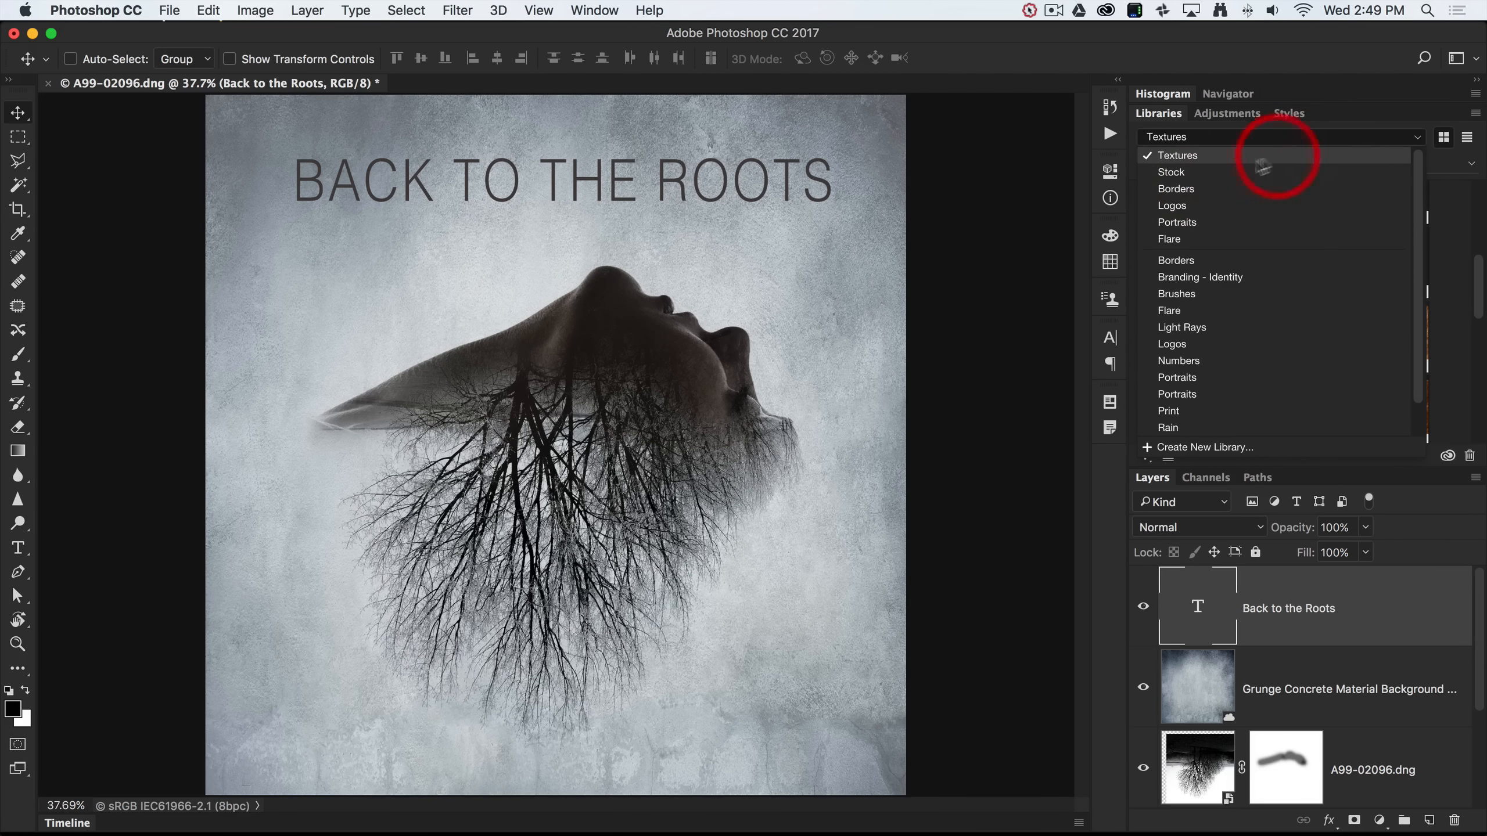
left_click(1194, 189)
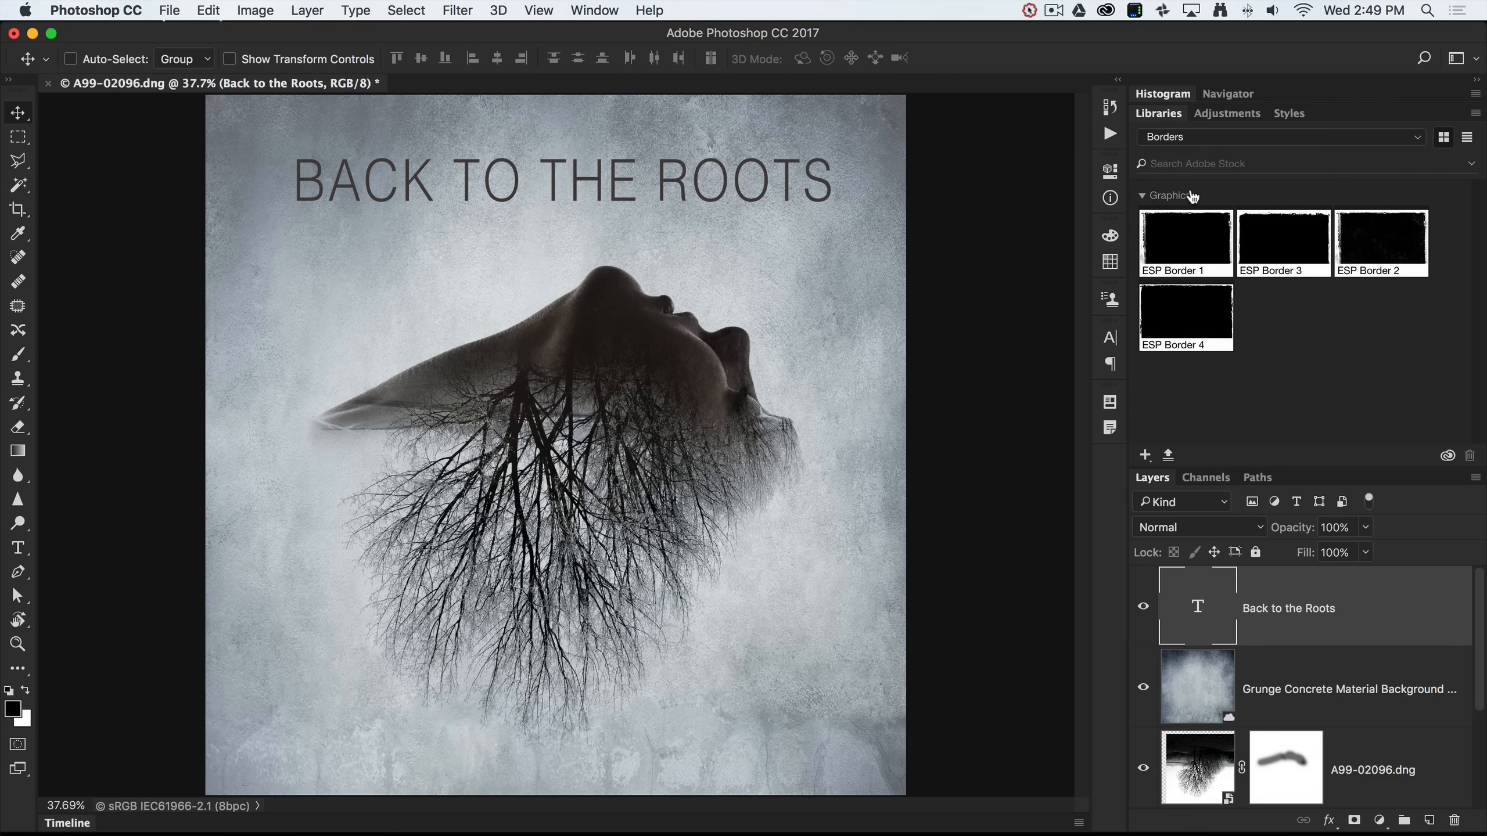
left_click(1181, 237)
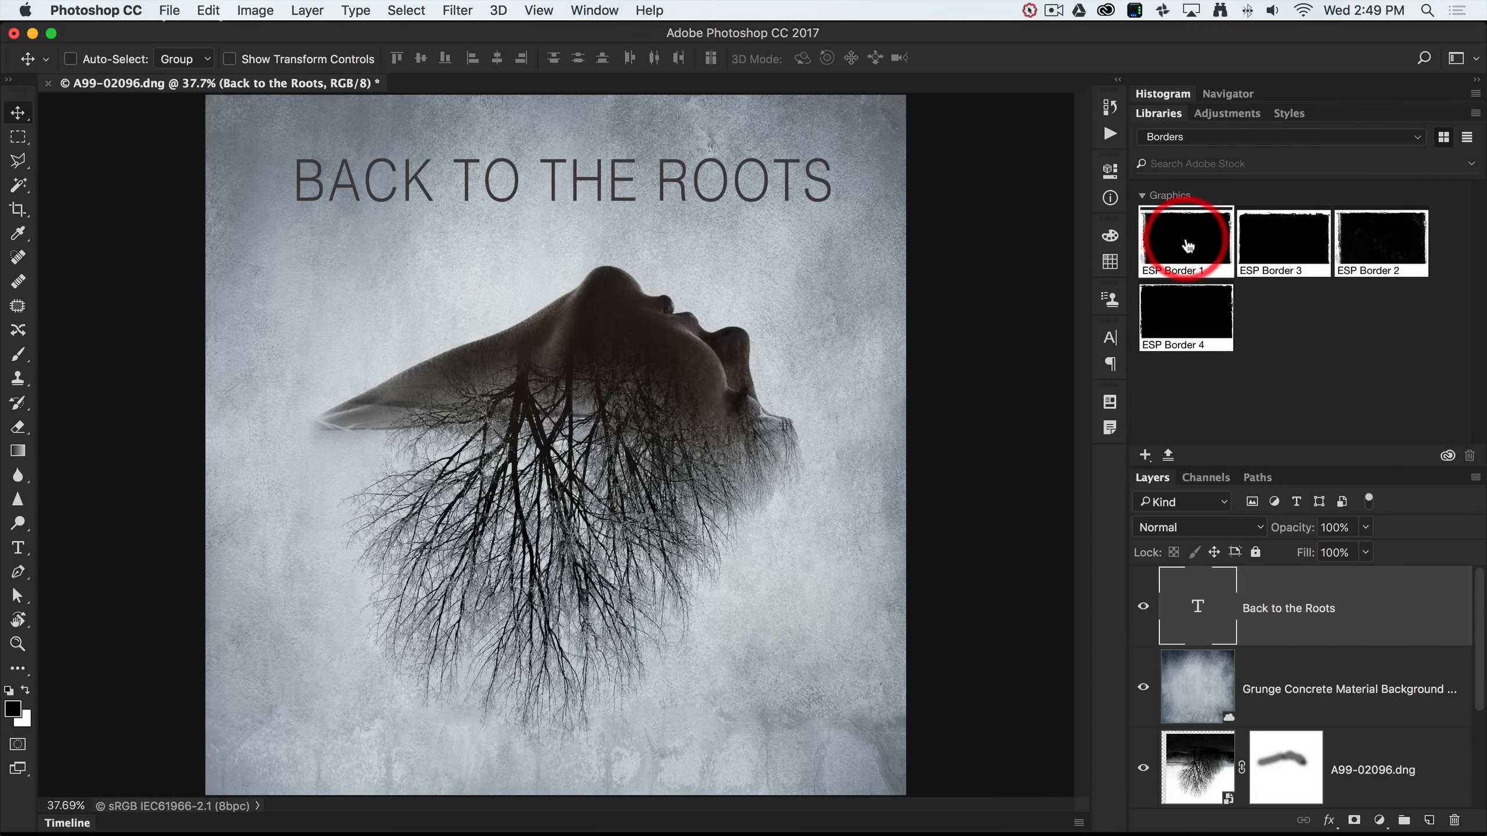
left_click_drag(1181, 238, 582, 301)
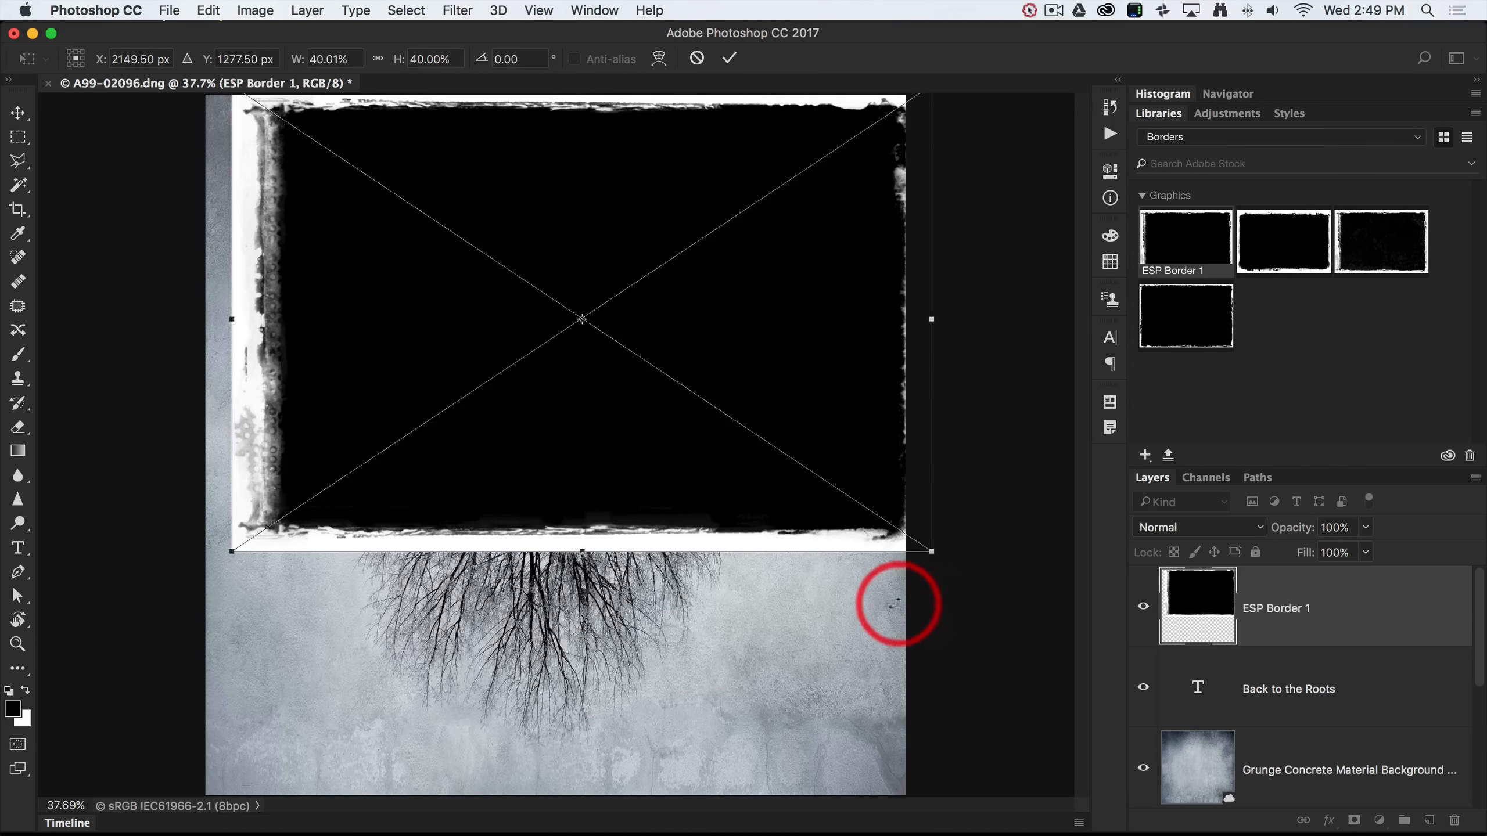
Rotate ESP Border 1 to -90° and stretch it to fill the whole canvas.
left_click_drag(874, 604, 640, 256)
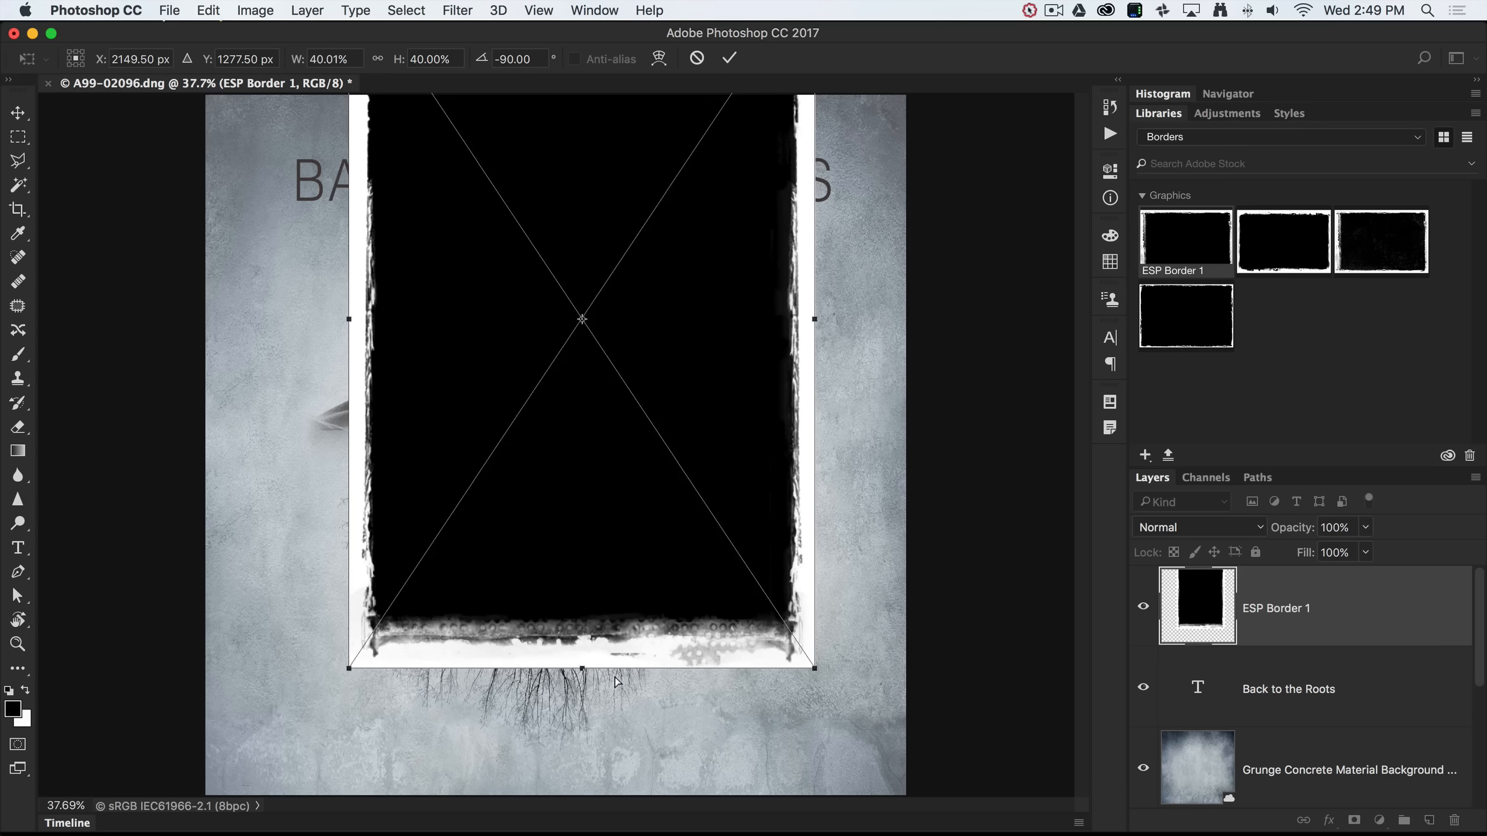
key("super+minus")
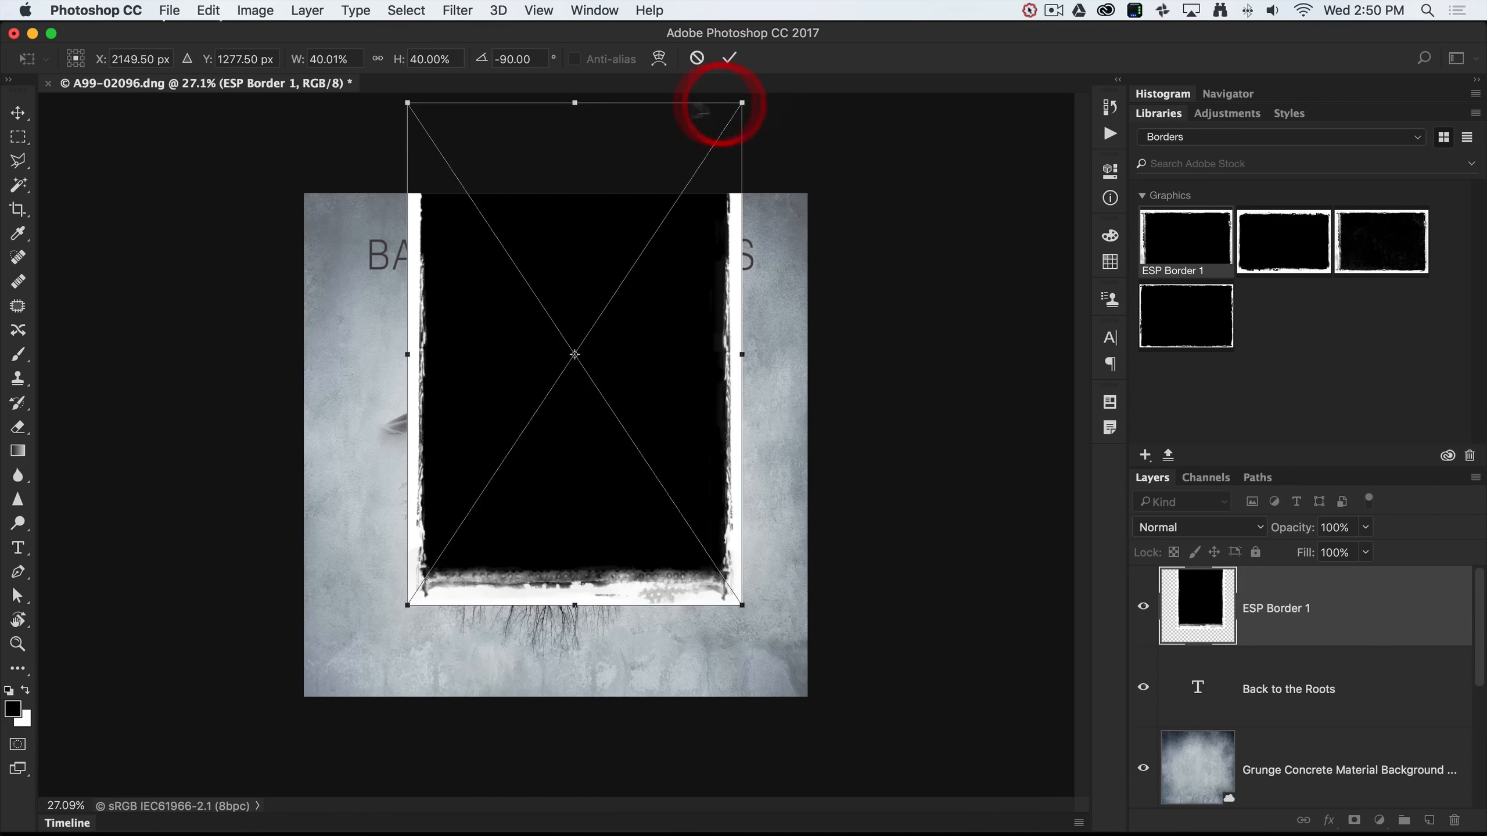
left_click_drag(408, 104, 302, 185)
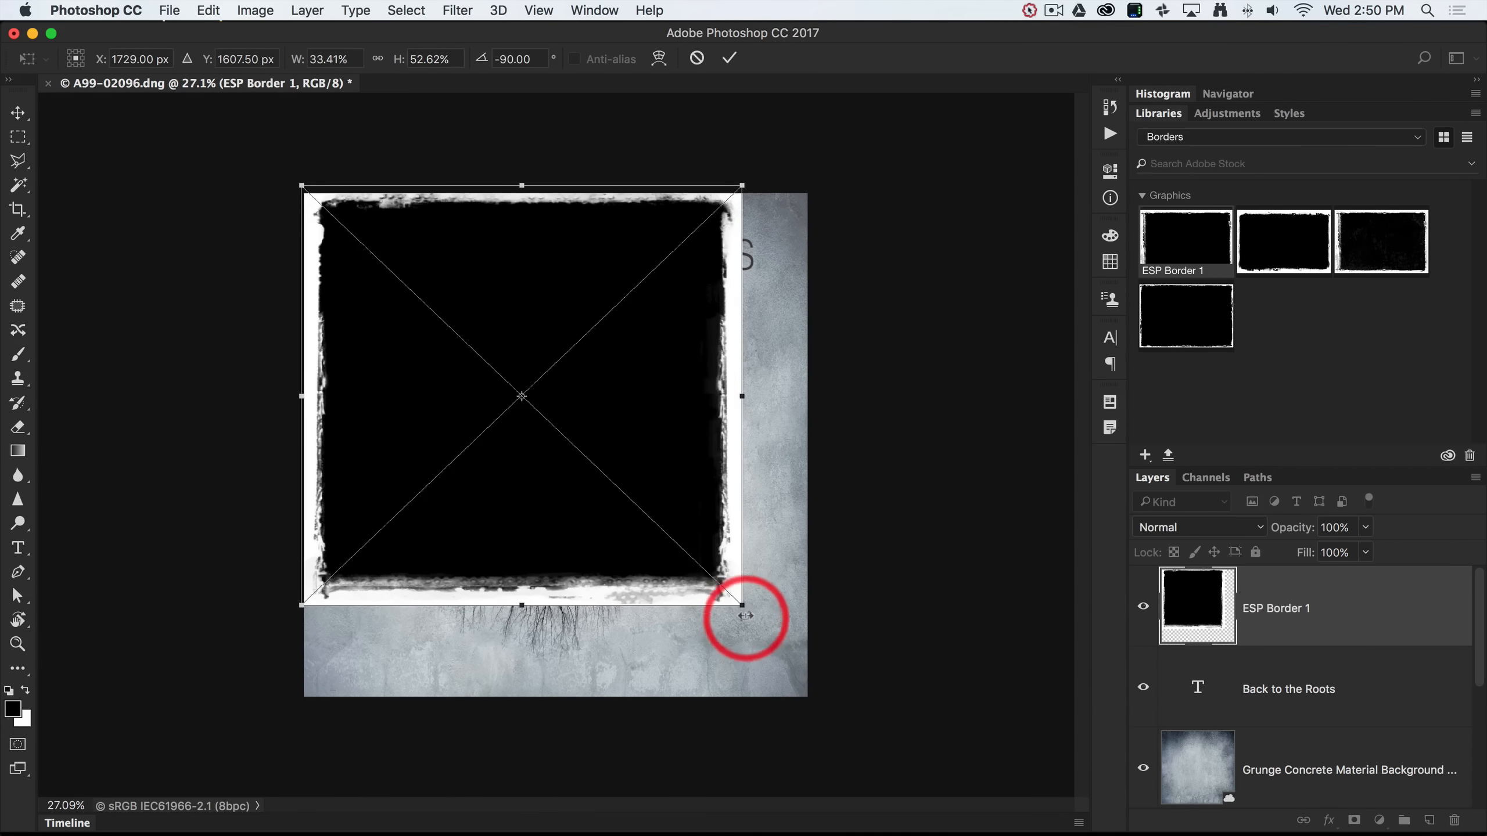
left_click_drag(742, 605, 809, 700)
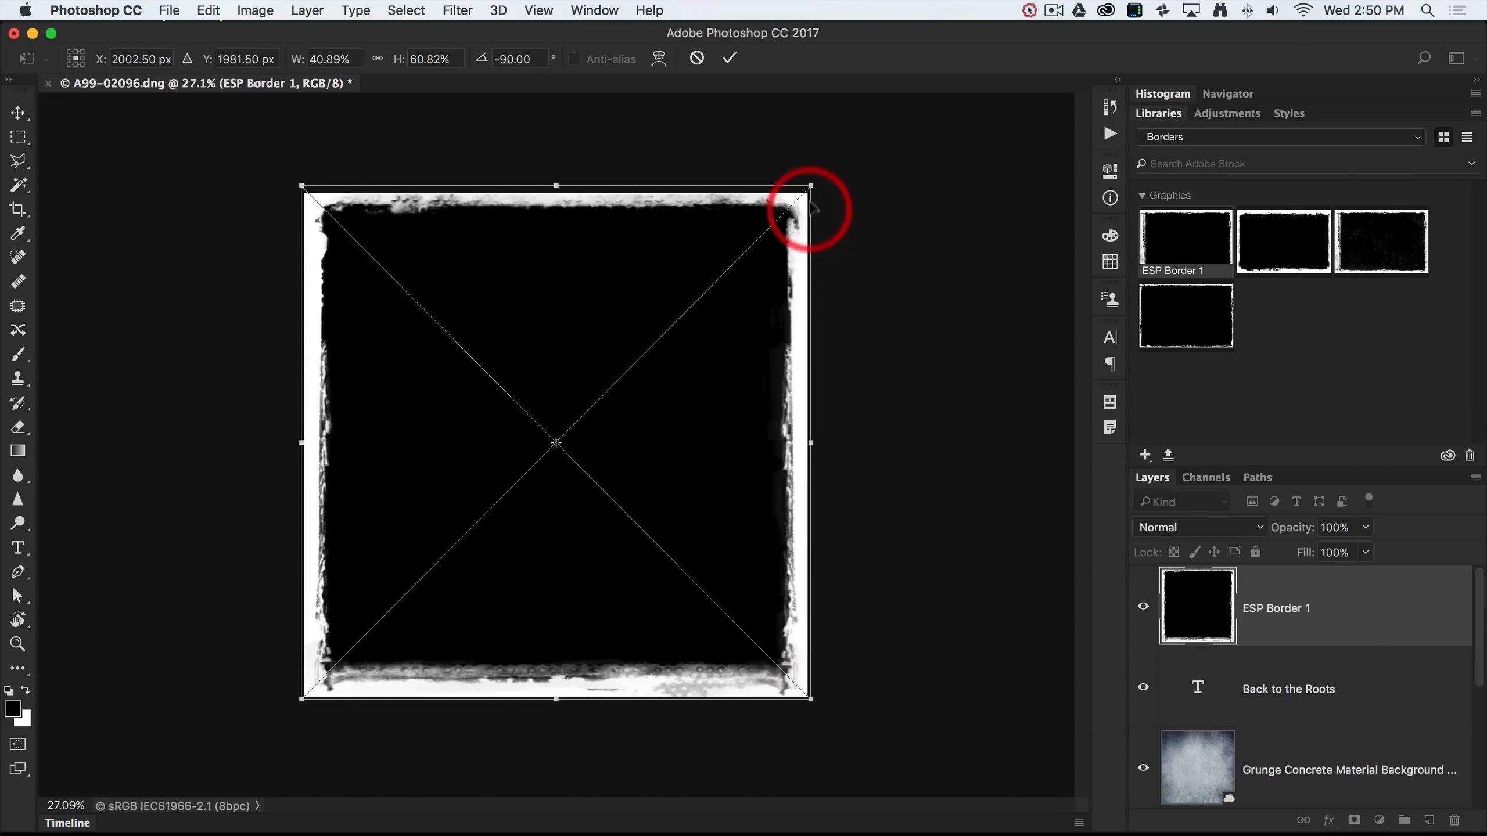
left_click(733, 61)
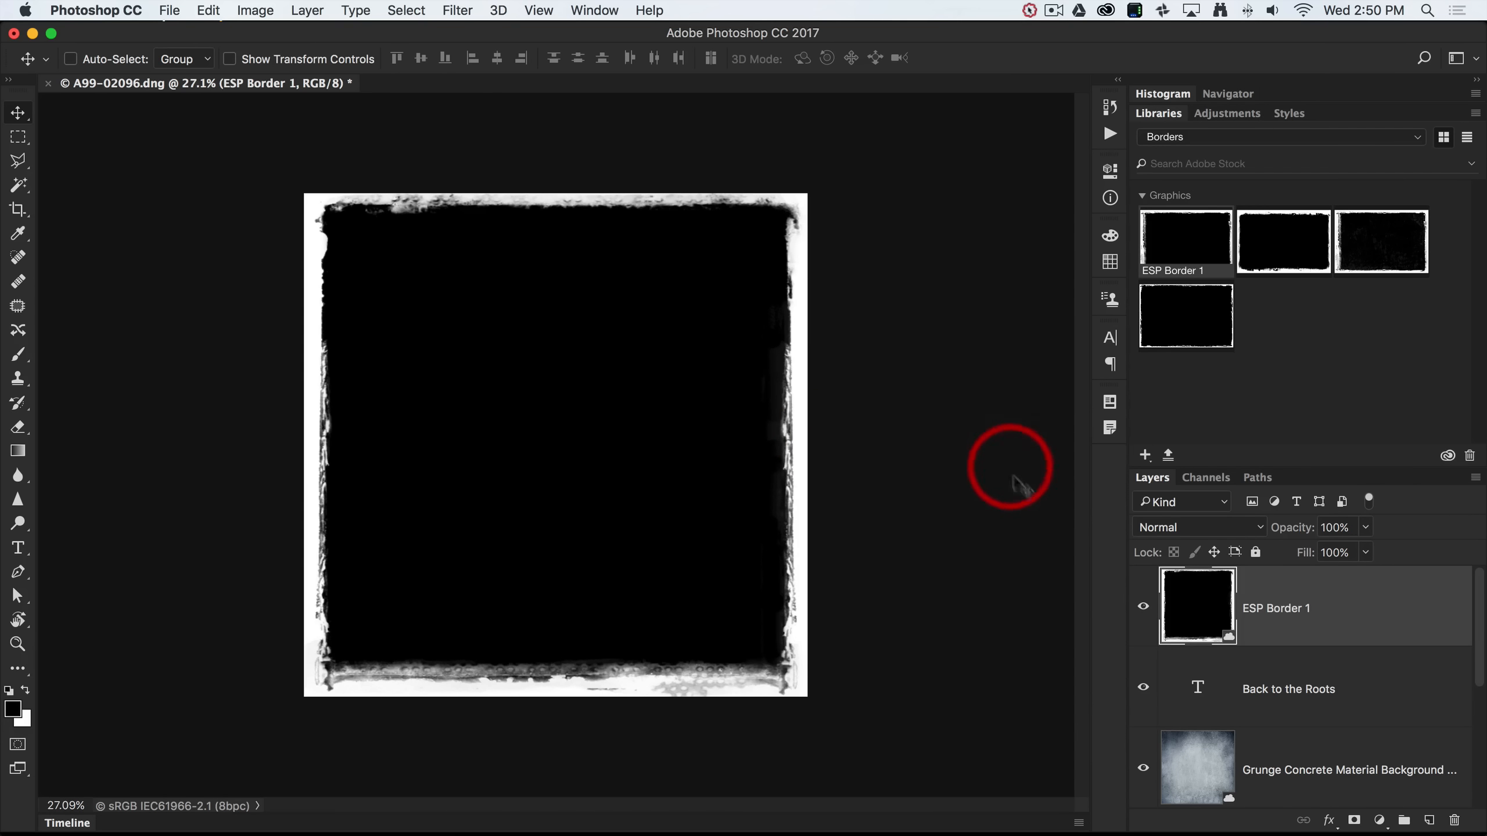
Set the ESP Border 1 layer to Screen blend mode and fit the poster in the window.
left_click(1187, 534)
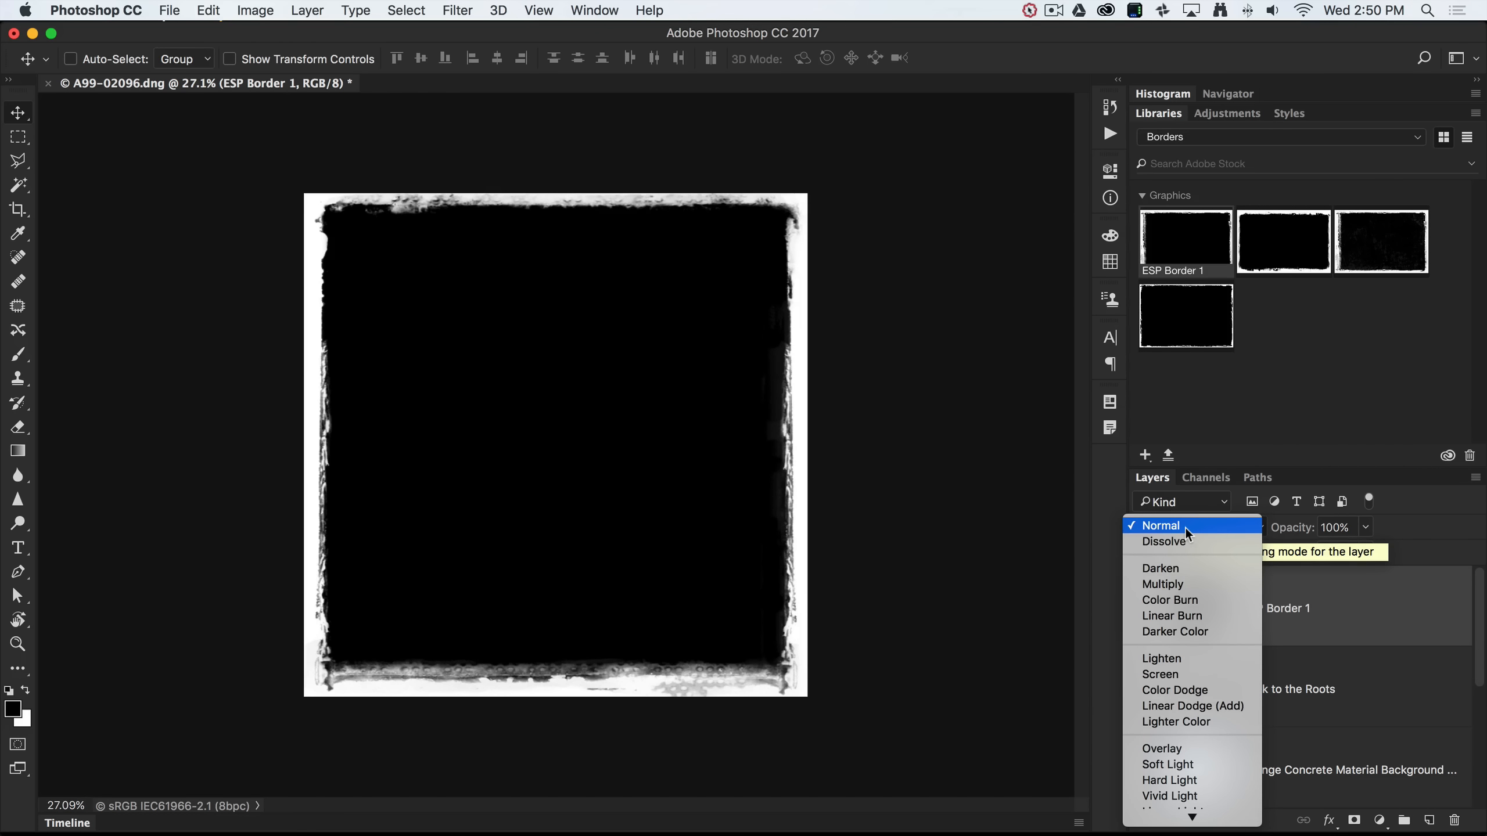
left_click(1163, 677)
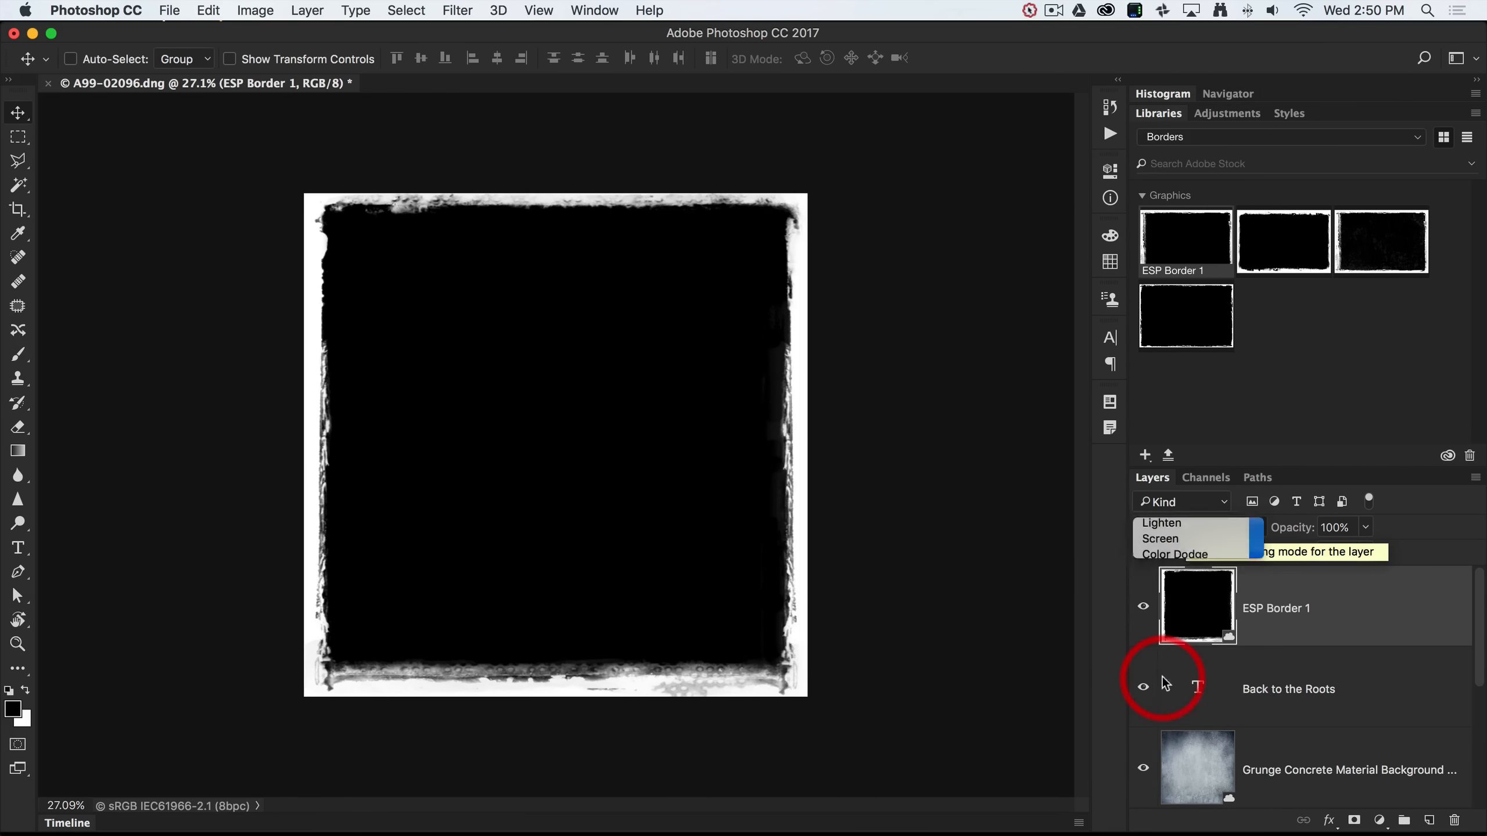
left_click(843, 390)
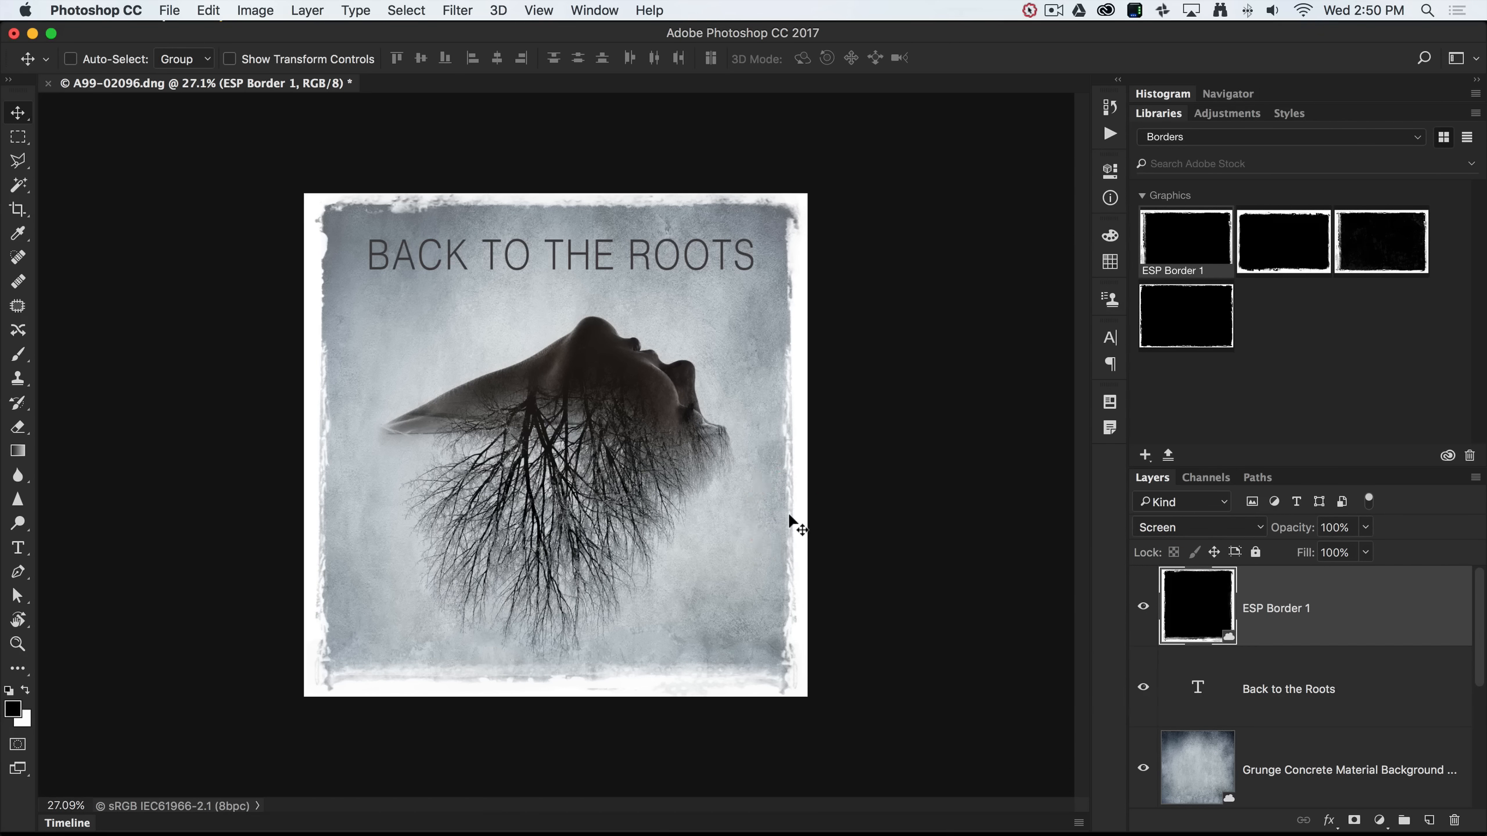
left_click(829, 510)
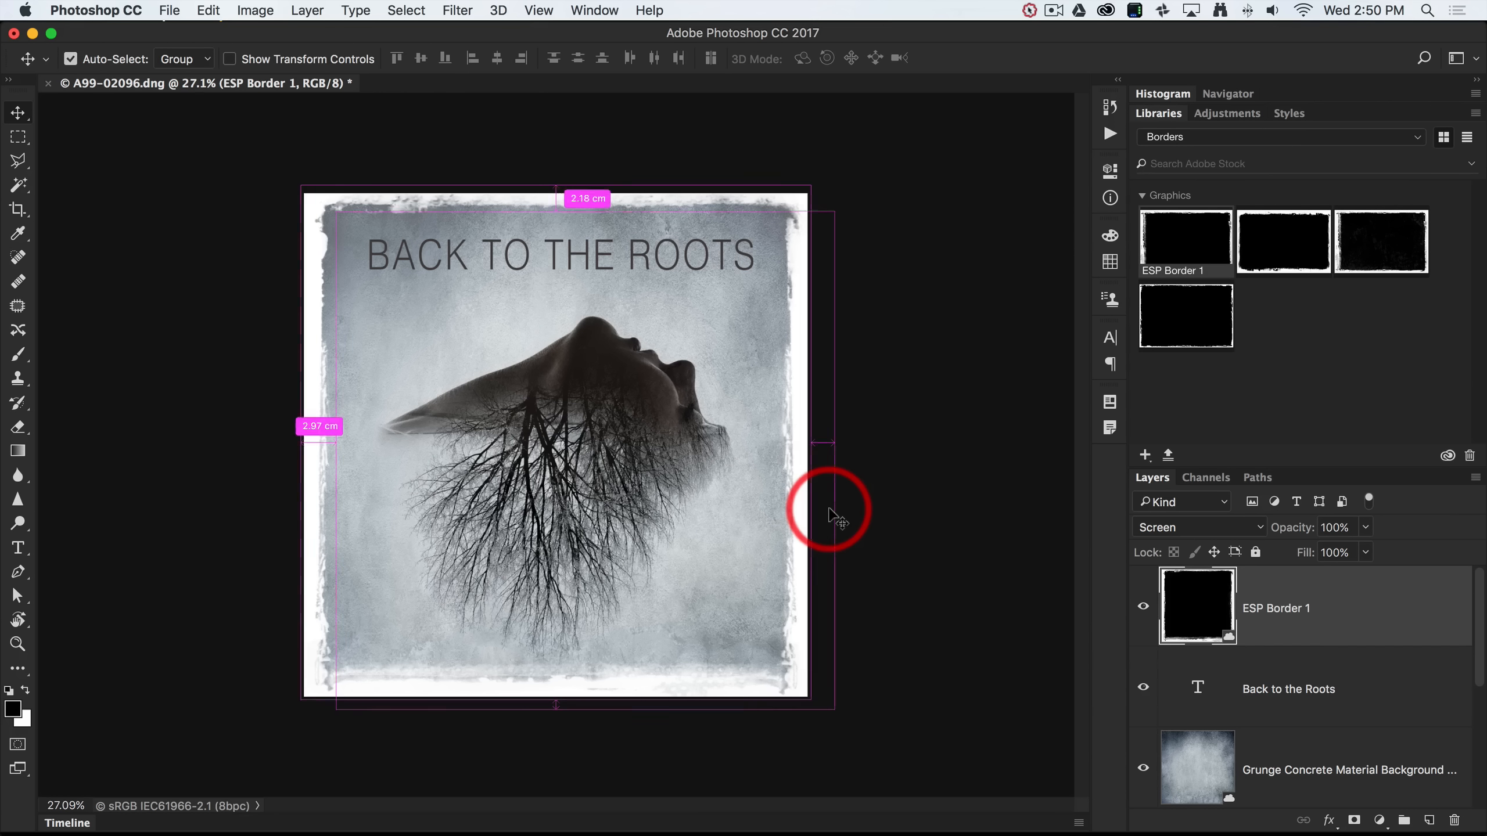
key("super+0")
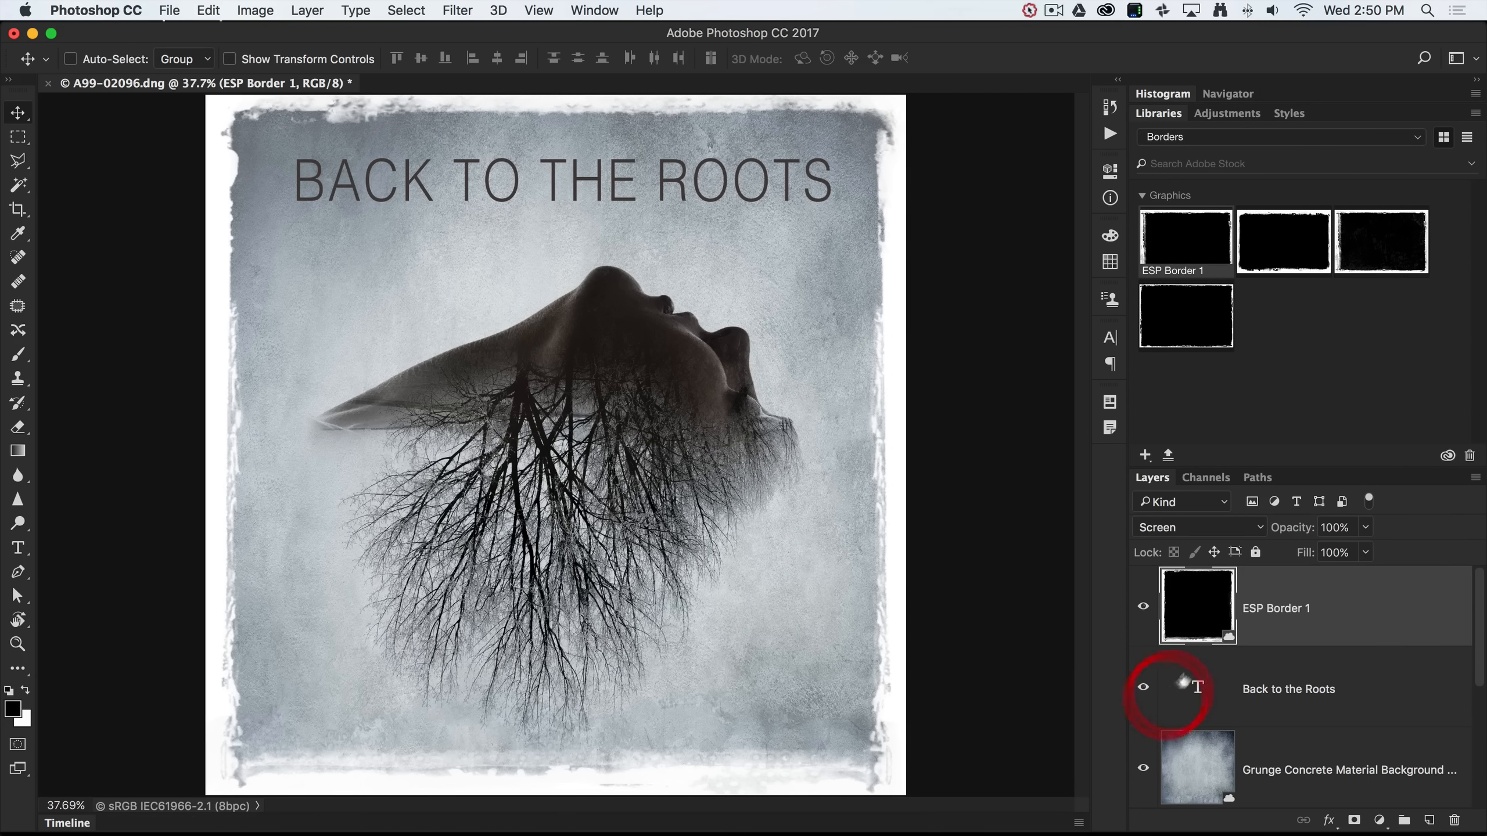
Rasterize the A99-02096.dng tree layer into an ordinary pixel layer.
scroll(1240, 639, "down", 2)
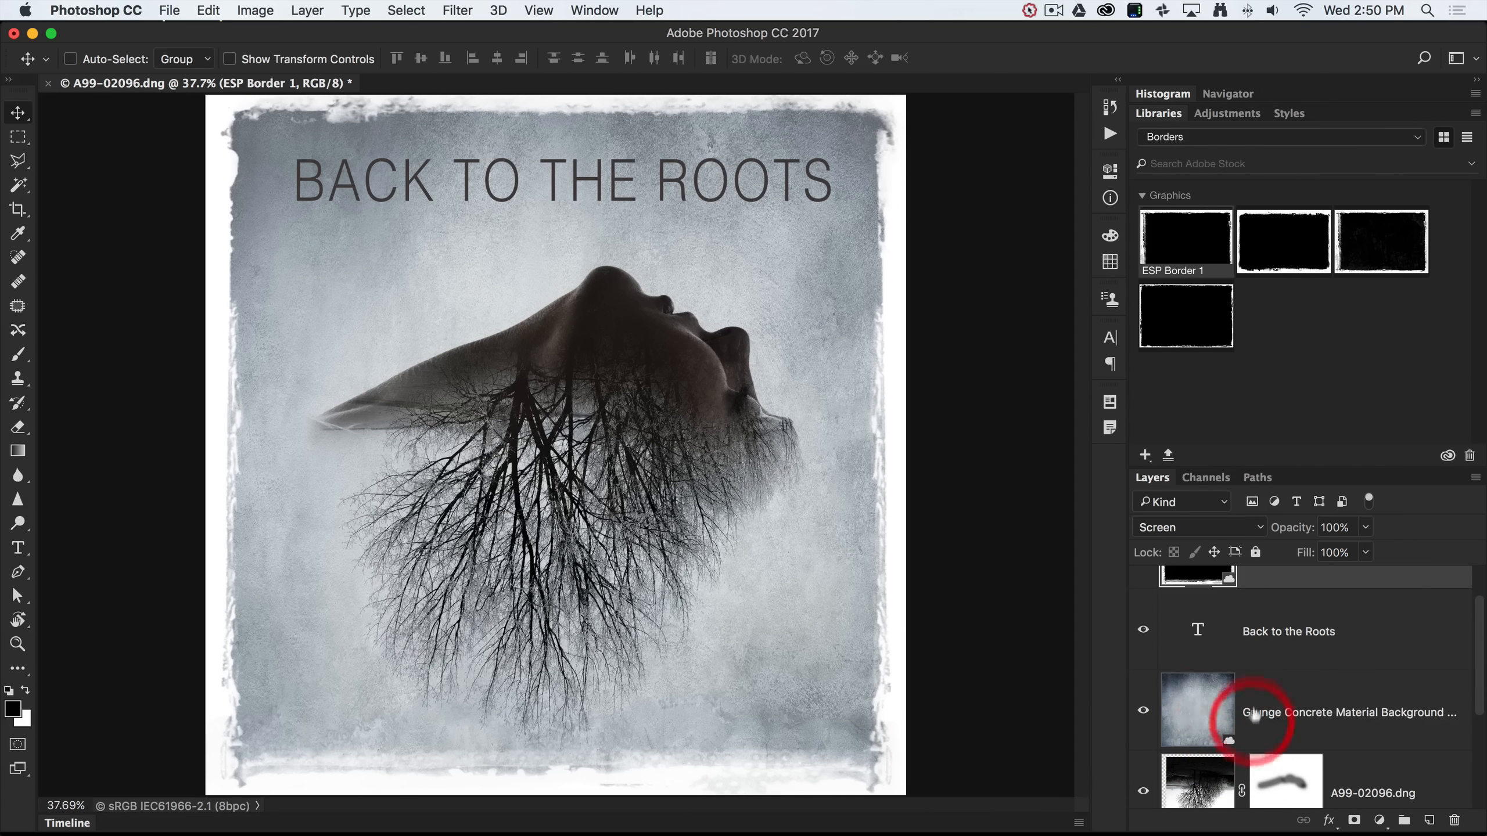
scroll(1226, 711, "down", 5)
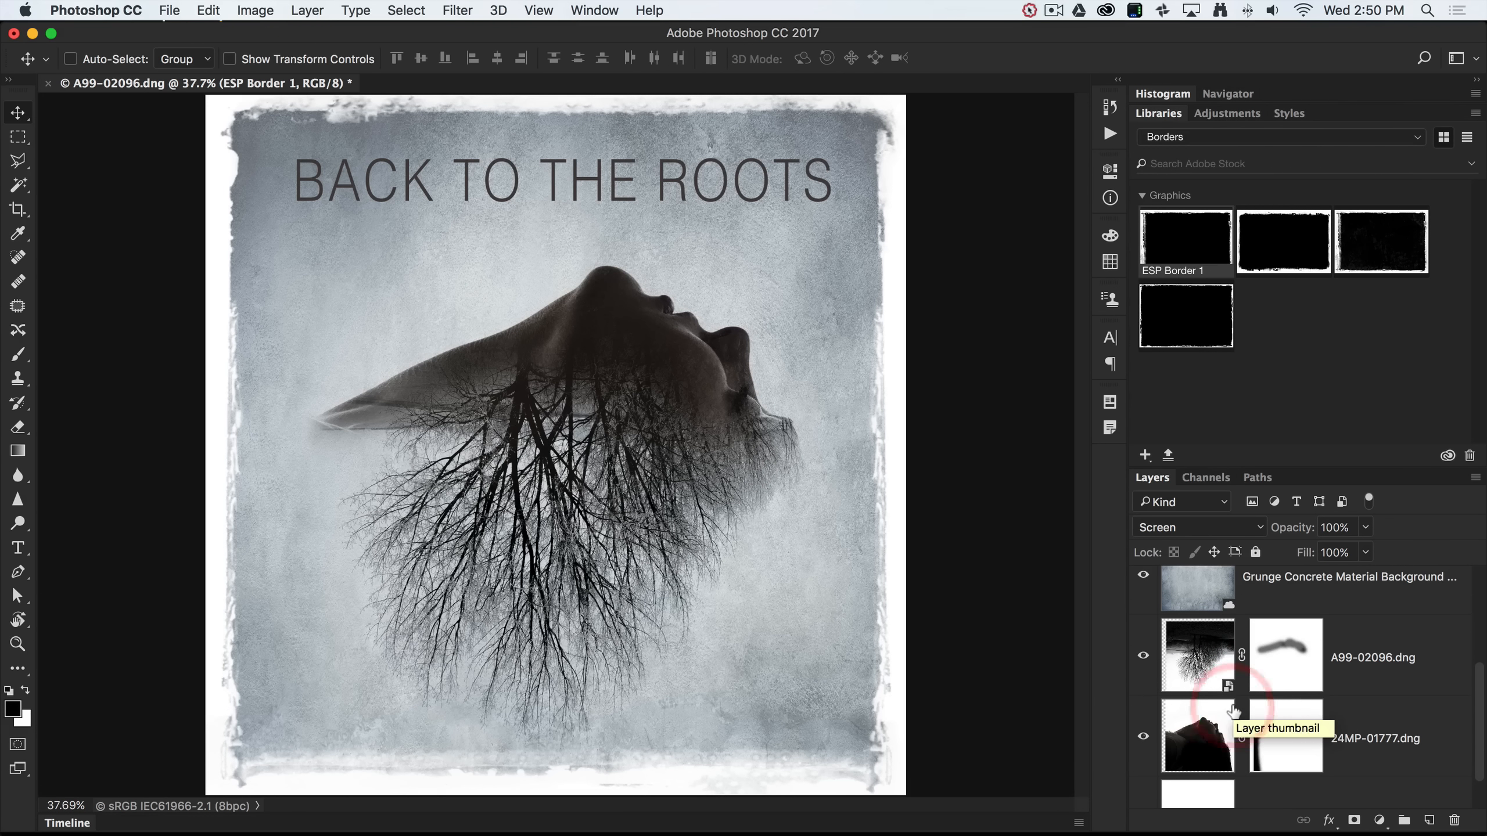
left_click(1360, 684)
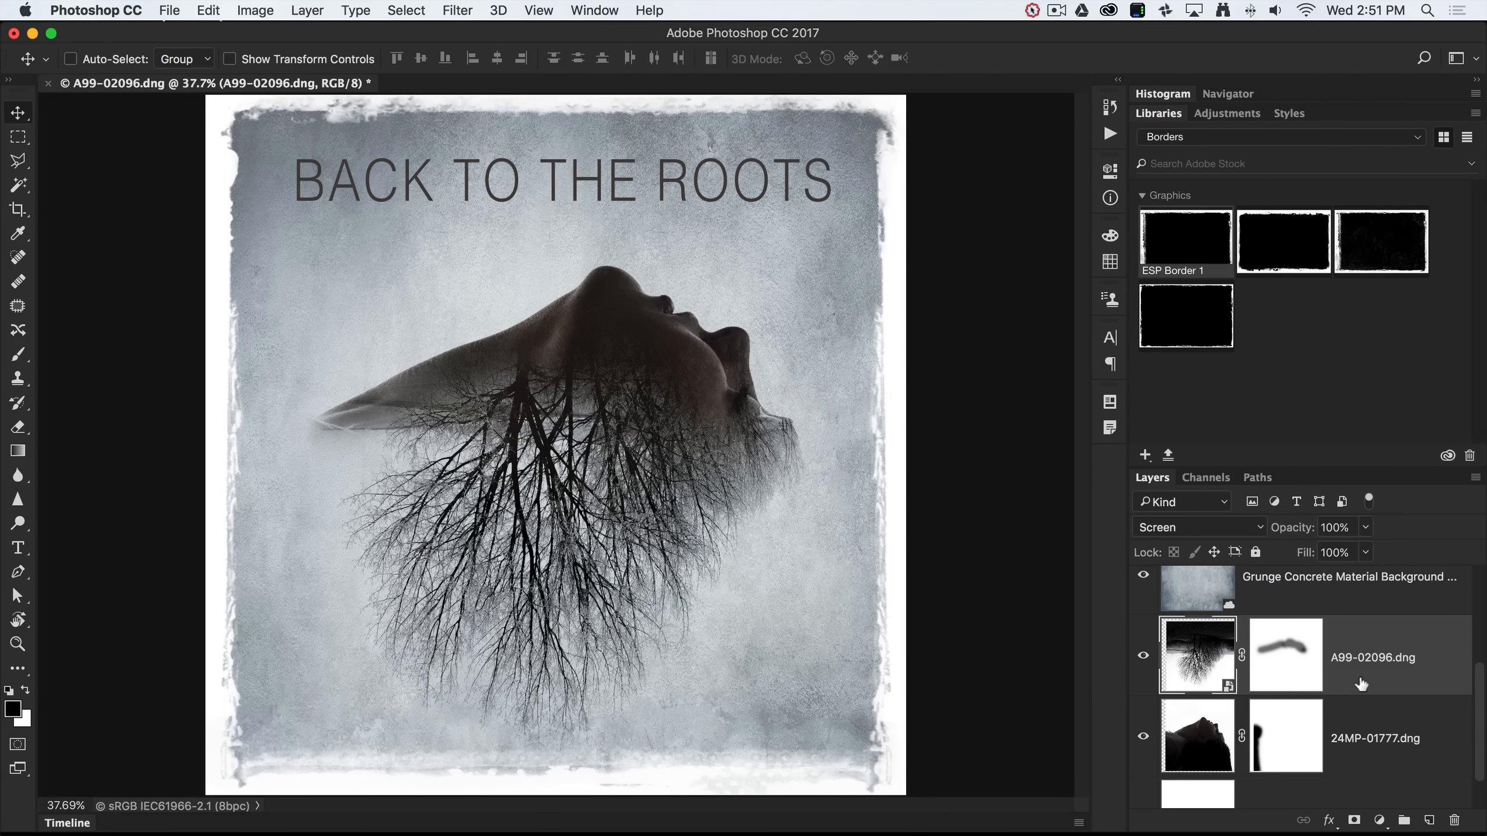
right_click(1360, 684)
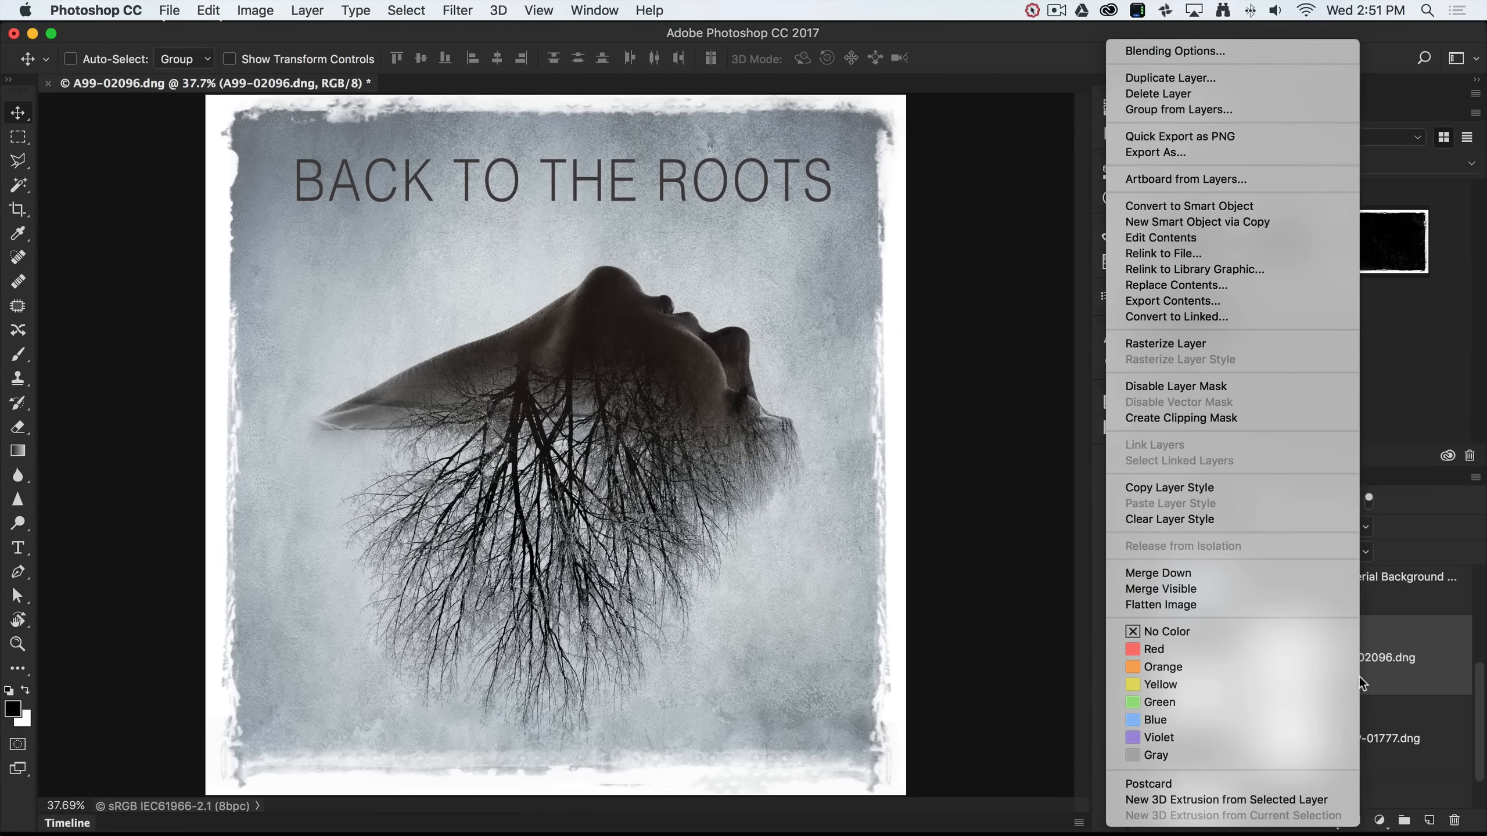
left_click(1178, 344)
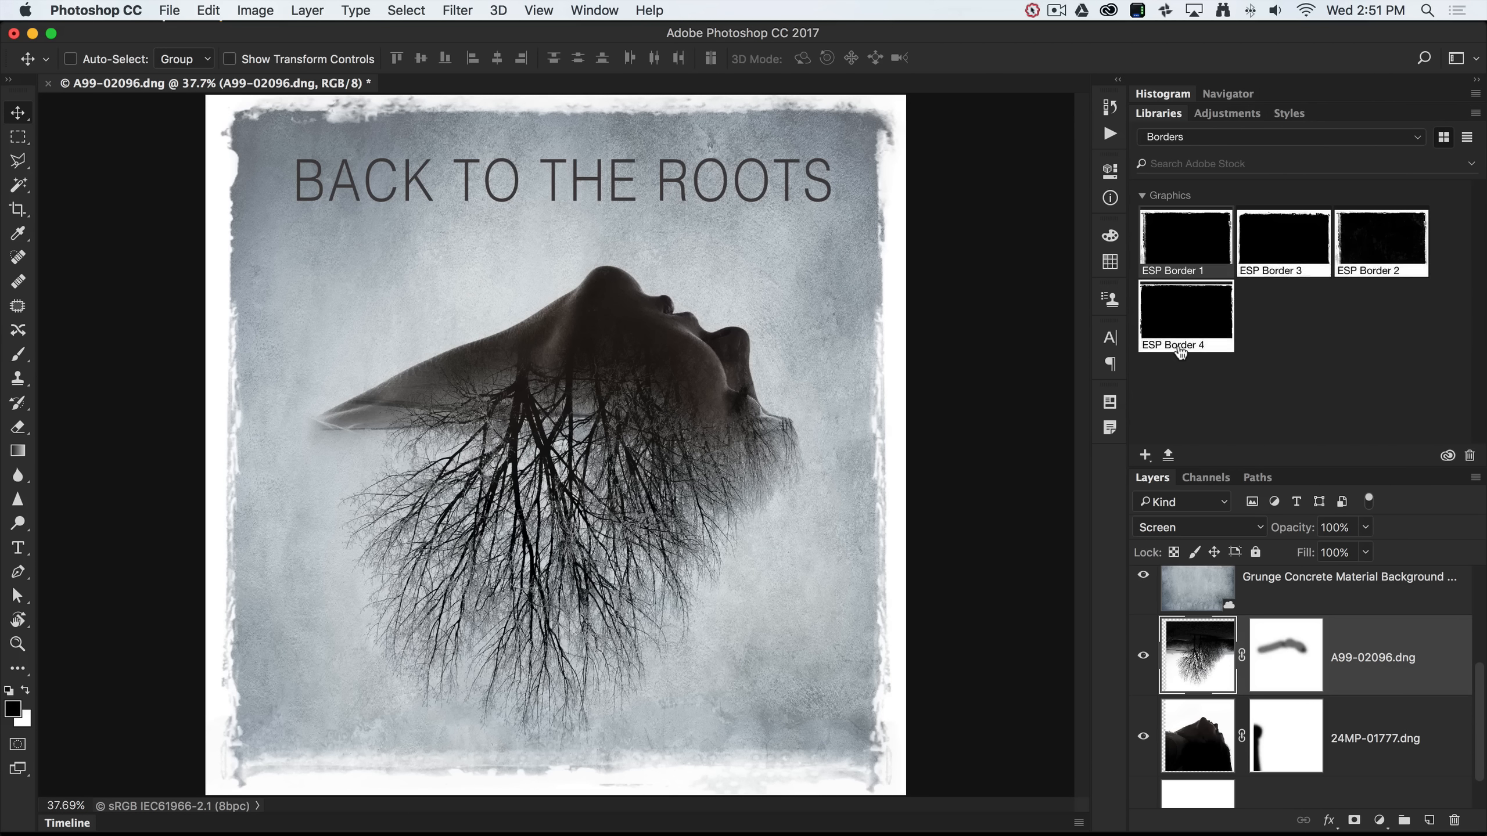
Rasterize the Grunge Concrete texture layer, then reselect the ESP Border 1 layer.
left_click(1279, 595)
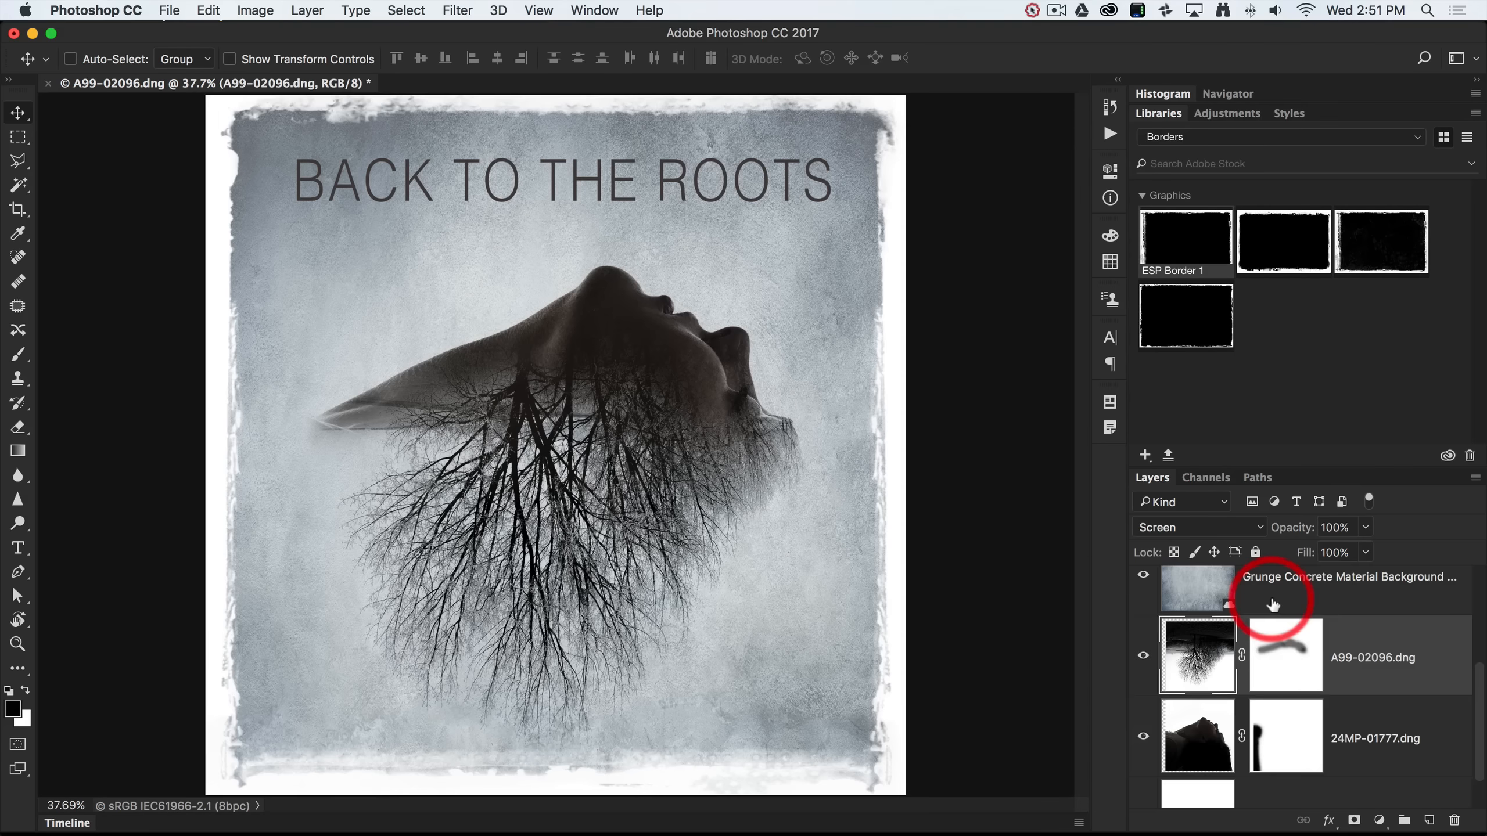
right_click(1280, 597)
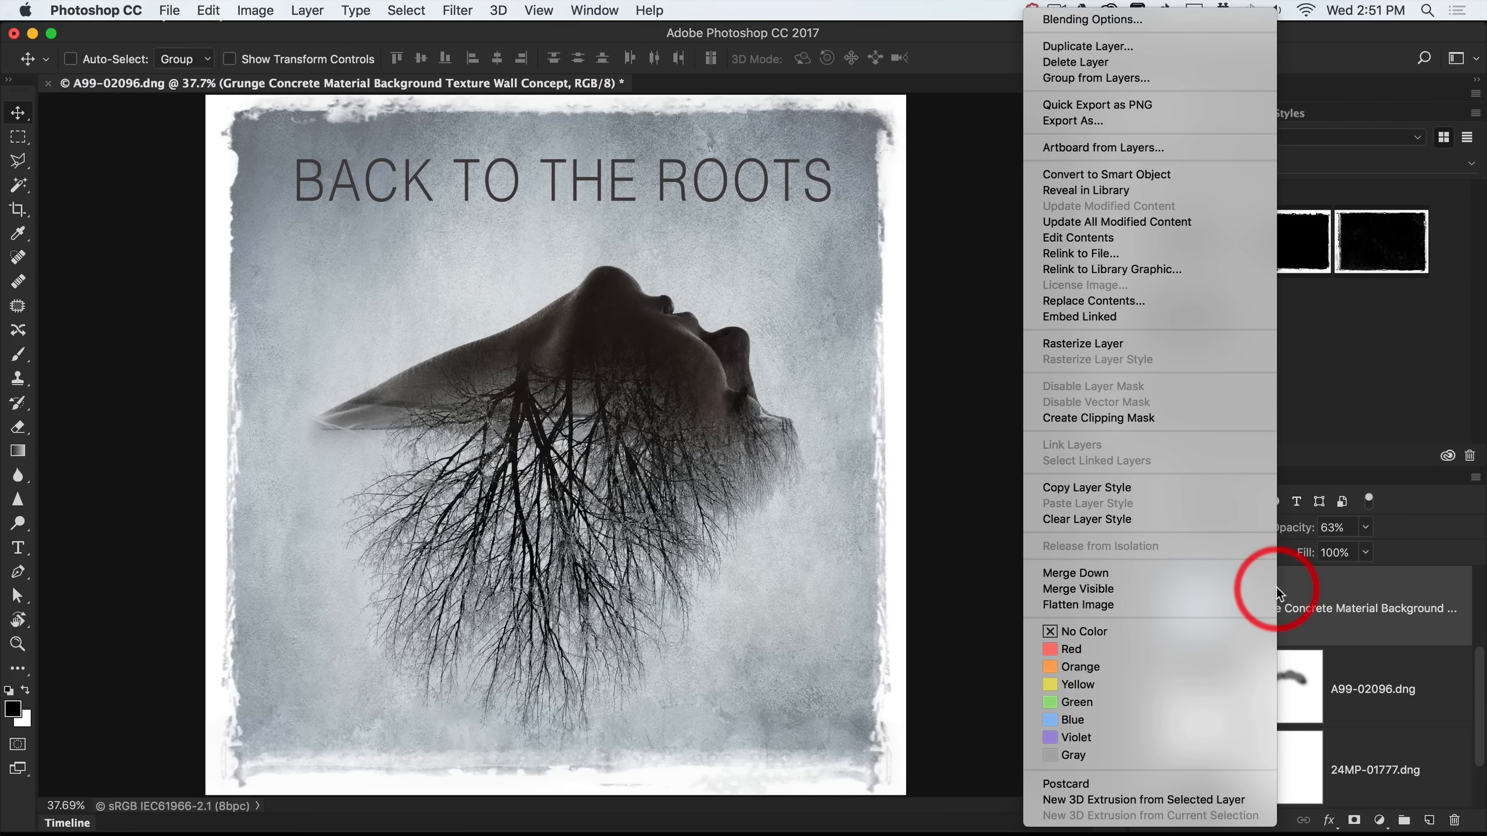
left_click(1147, 344)
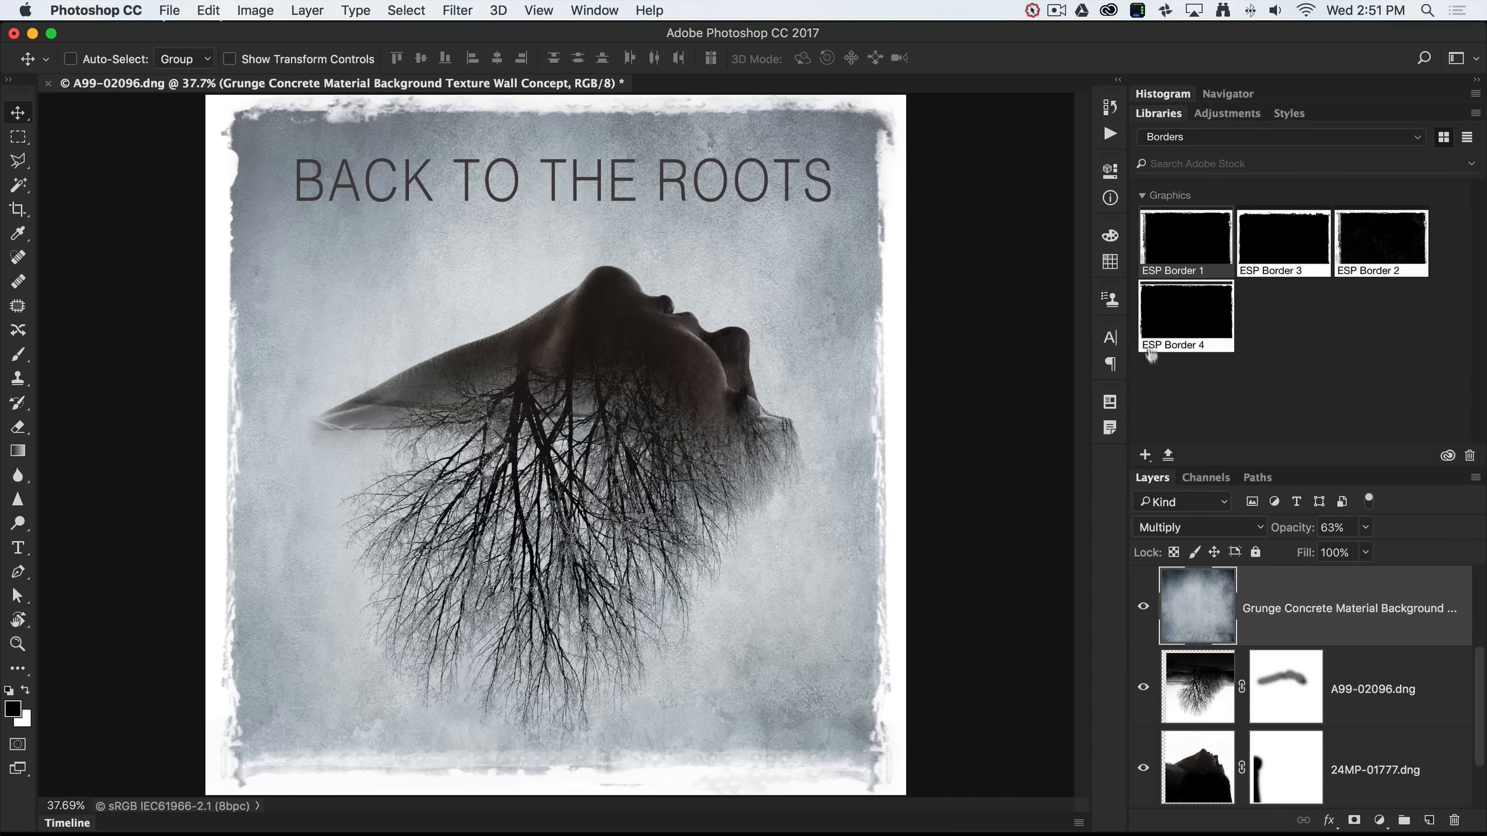
left_click(1251, 645)
scroll(1252, 650, "up", 5)
left_click(1276, 615)
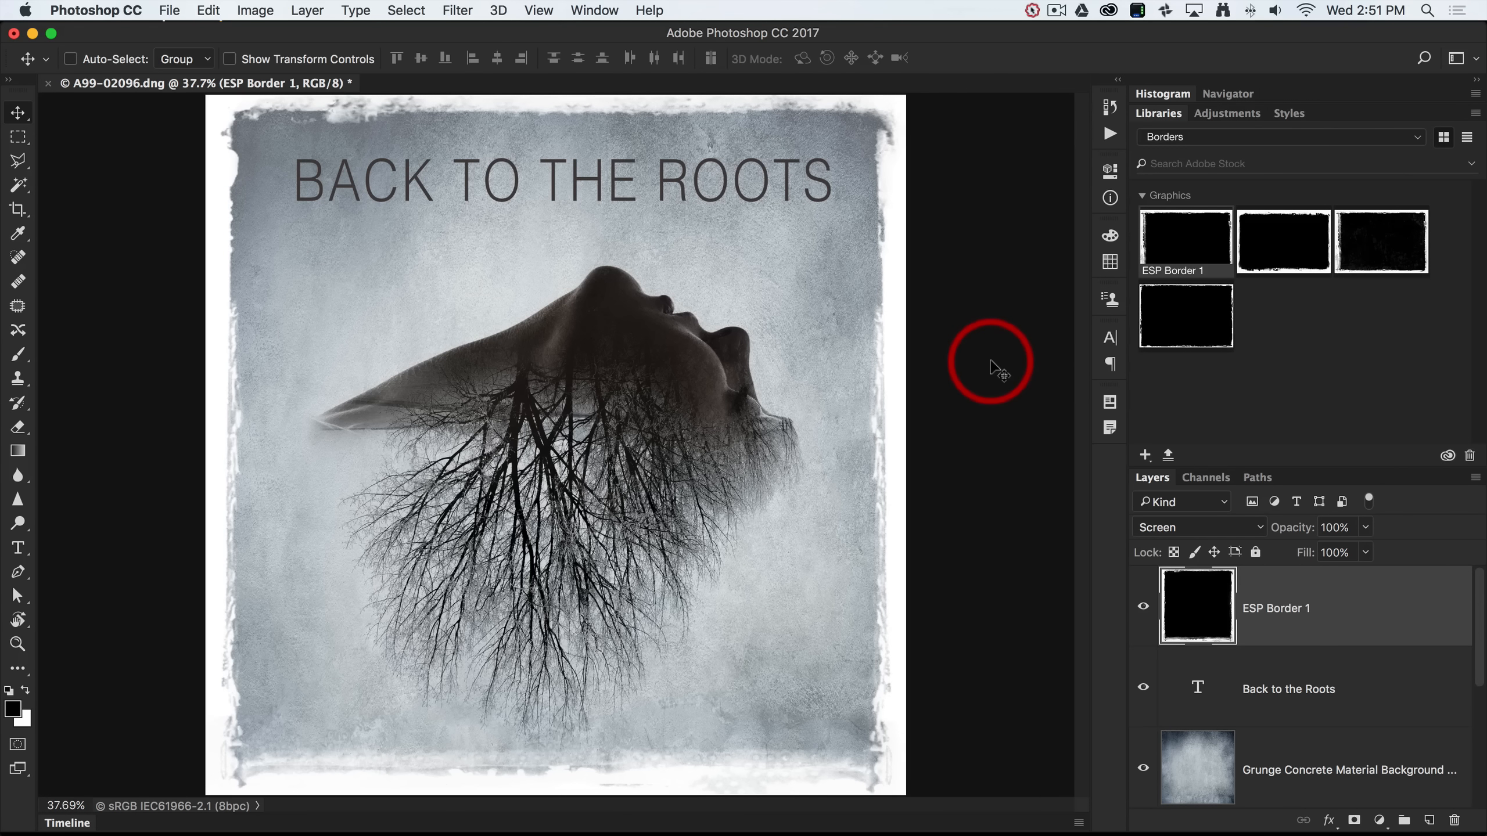